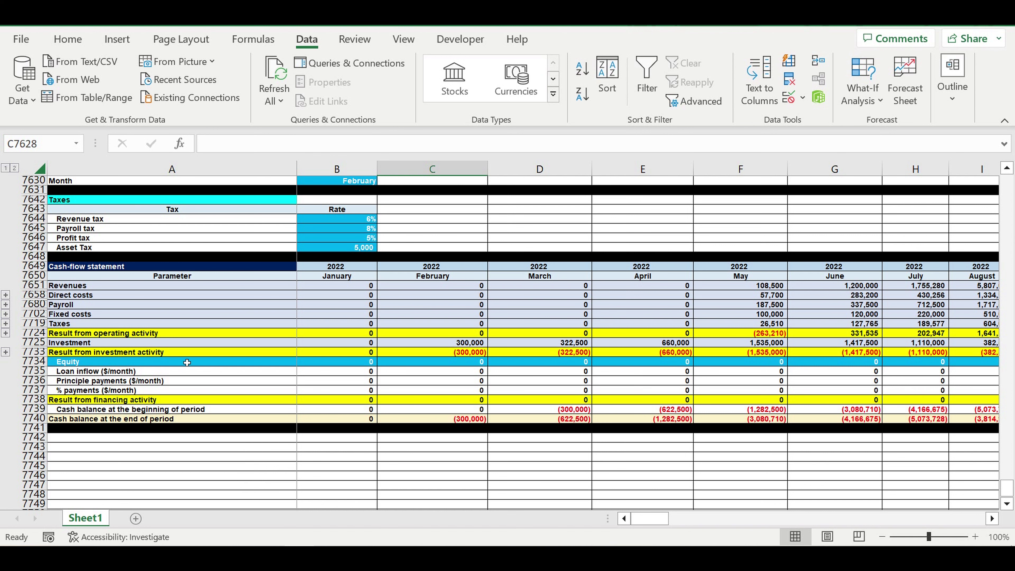
Review the taxes, loan parameters and MC investment plan sections above the cash-flow statement.
{"action": "left_click", "coordinate": [167, 324]}
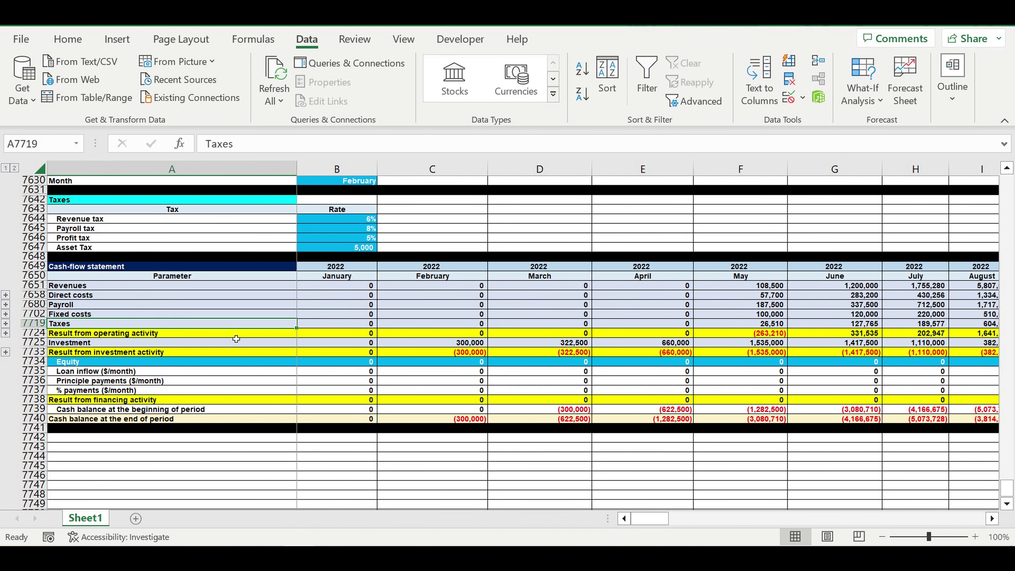
{"action": "scroll", "coordinate": [83, 286], "scroll_direction": "up", "scroll_amount": 3}
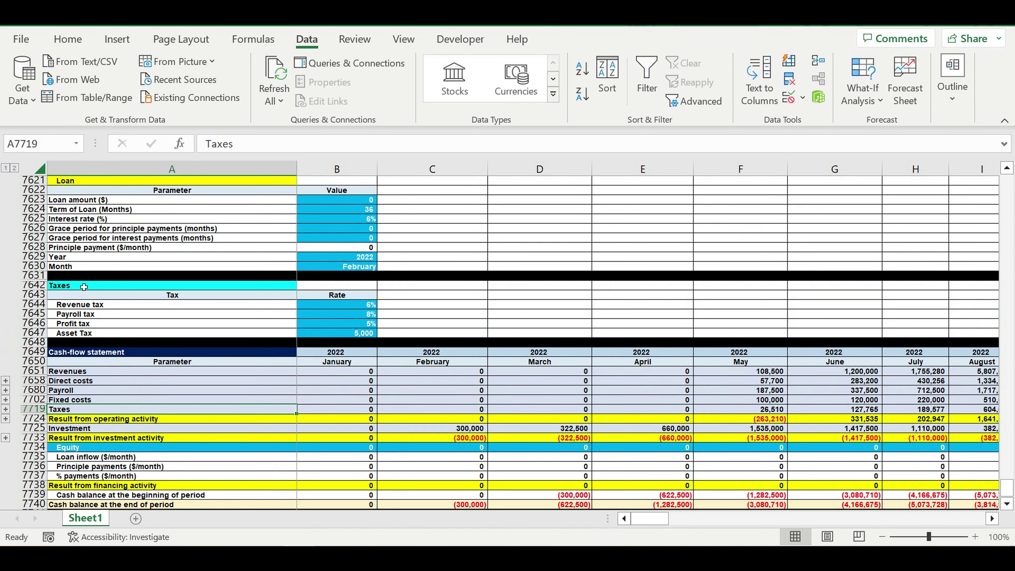
{"action": "scroll", "coordinate": [84, 287], "scroll_direction": "up", "scroll_amount": 10}
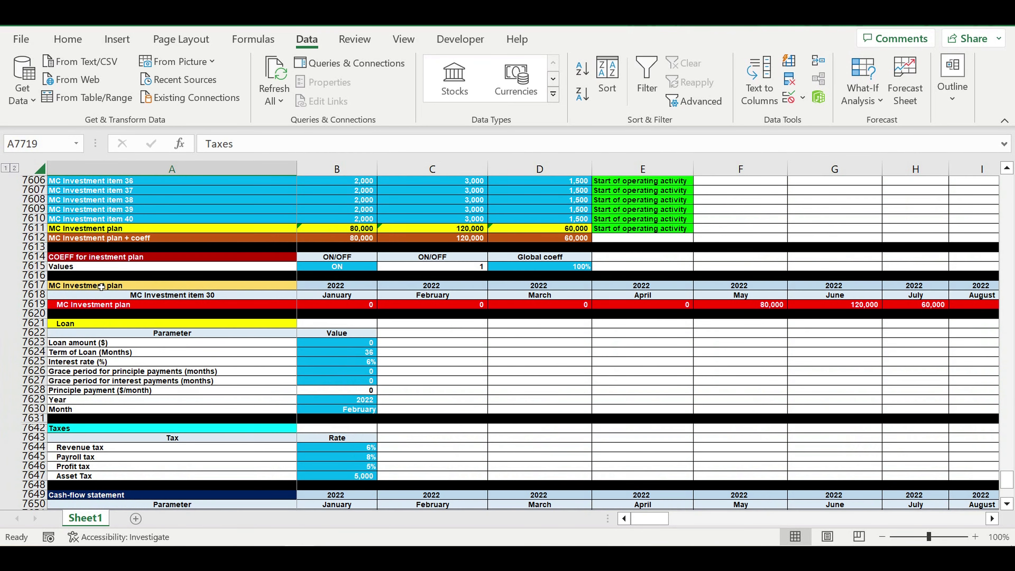
{"action": "scroll", "coordinate": [43, 246], "scroll_direction": "up", "scroll_amount": 1}
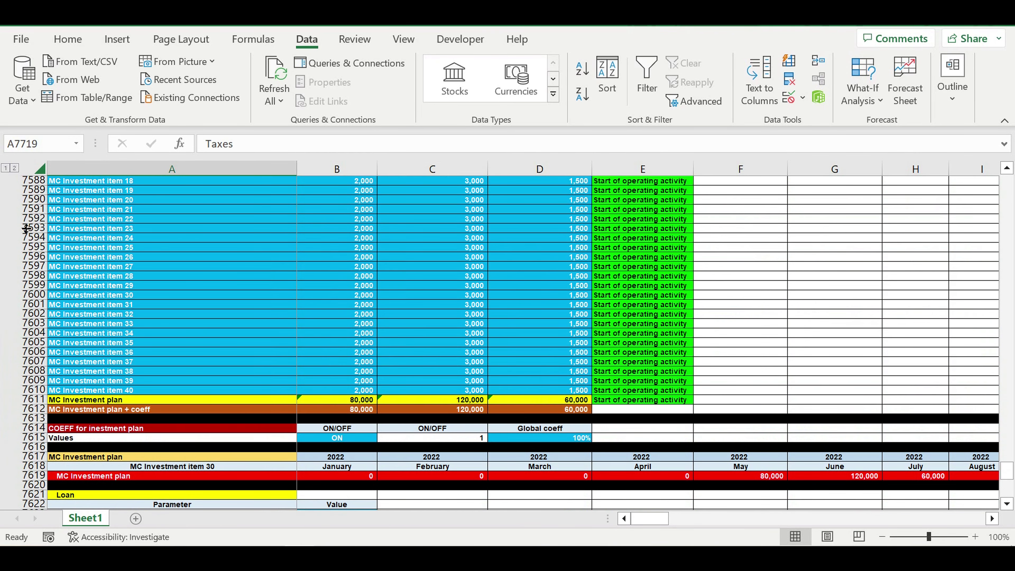
{"action": "left_click", "coordinate": [34, 209]}
{"action": "left_click_drag", "start_coordinate": [34, 210], "coordinate": [34, 352]}
{"action": "scroll", "coordinate": [306, 370], "scroll_direction": "up", "scroll_amount": 9}
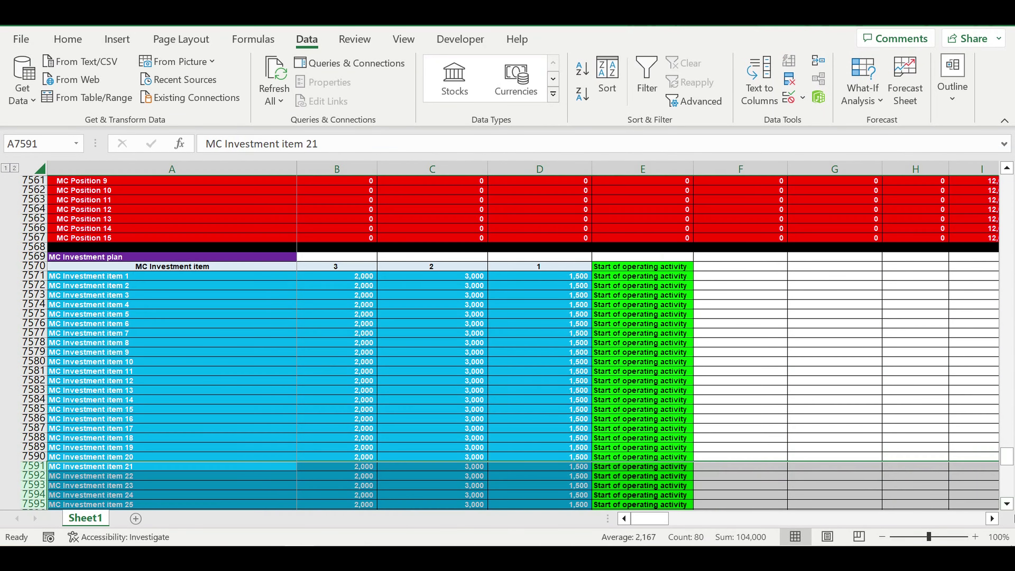
Examine the spot staffing, payroll, fixed cost, investment, direct cost and management company sections, ending at the cash-flow statement.
{"action": "left_click_drag", "start_coordinate": [1011, 461], "coordinate": [1007, 182]}
{"action": "scroll", "coordinate": [472, 320], "scroll_direction": "down", "scroll_amount": 1}
{"action": "scroll", "coordinate": [472, 318], "scroll_direction": "down", "scroll_amount": 1}
{"action": "scroll", "coordinate": [482, 284], "scroll_direction": "down", "scroll_amount": 12}
{"action": "scroll", "coordinate": [492, 334], "scroll_direction": "down", "scroll_amount": 20}
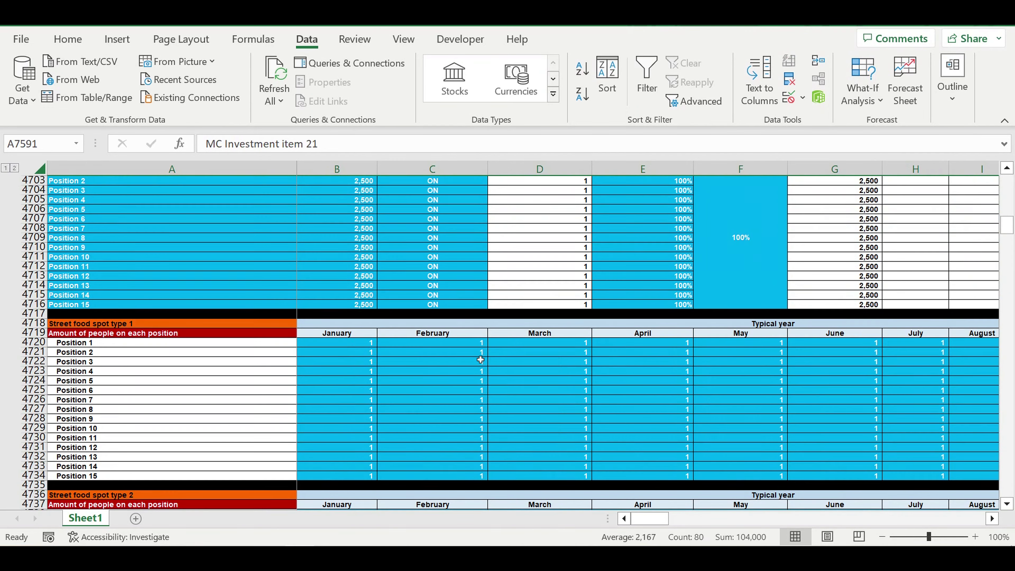
{"action": "scroll", "coordinate": [478, 369], "scroll_direction": "down", "scroll_amount": 19}
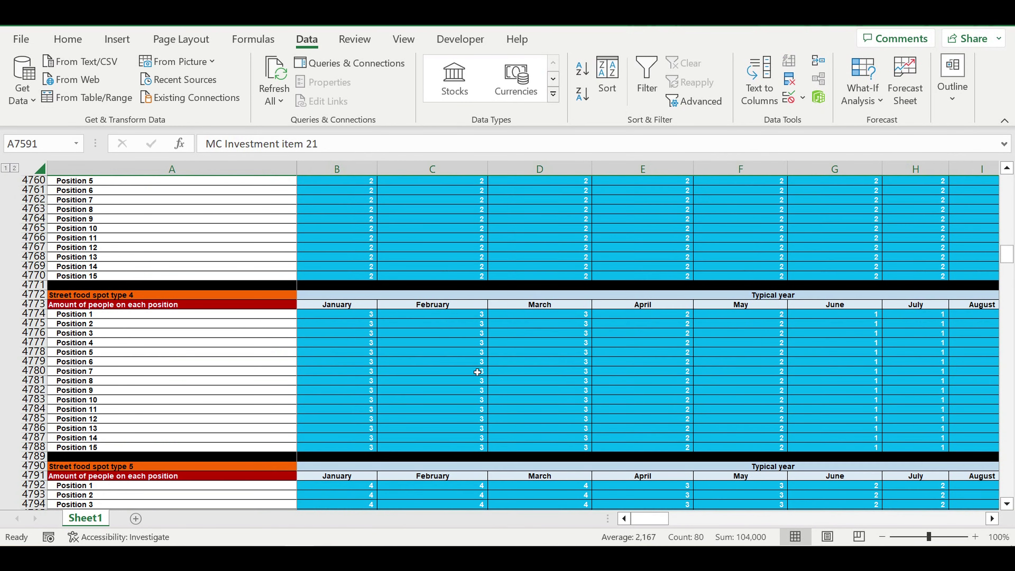
{"action": "scroll", "coordinate": [478, 370], "scroll_direction": "down", "scroll_amount": 20}
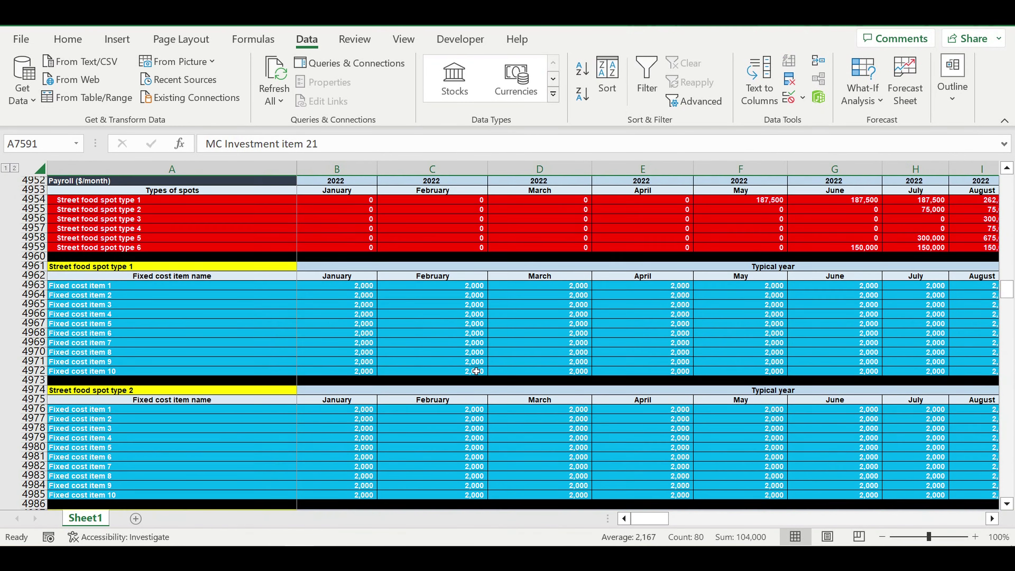
{"action": "scroll", "coordinate": [475, 371], "scroll_direction": "down", "scroll_amount": 20}
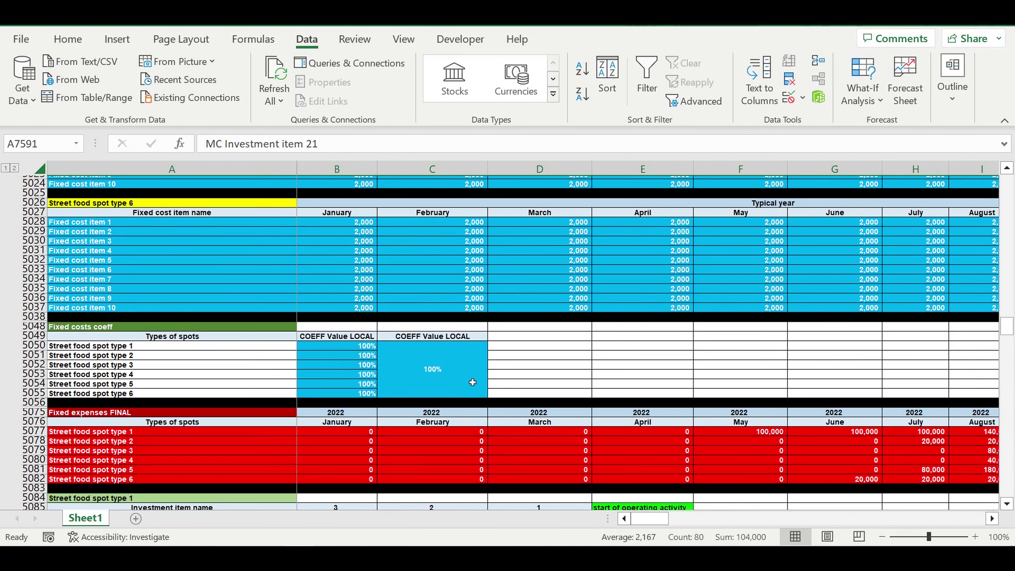
{"action": "scroll", "coordinate": [475, 380], "scroll_direction": "down", "scroll_amount": 20}
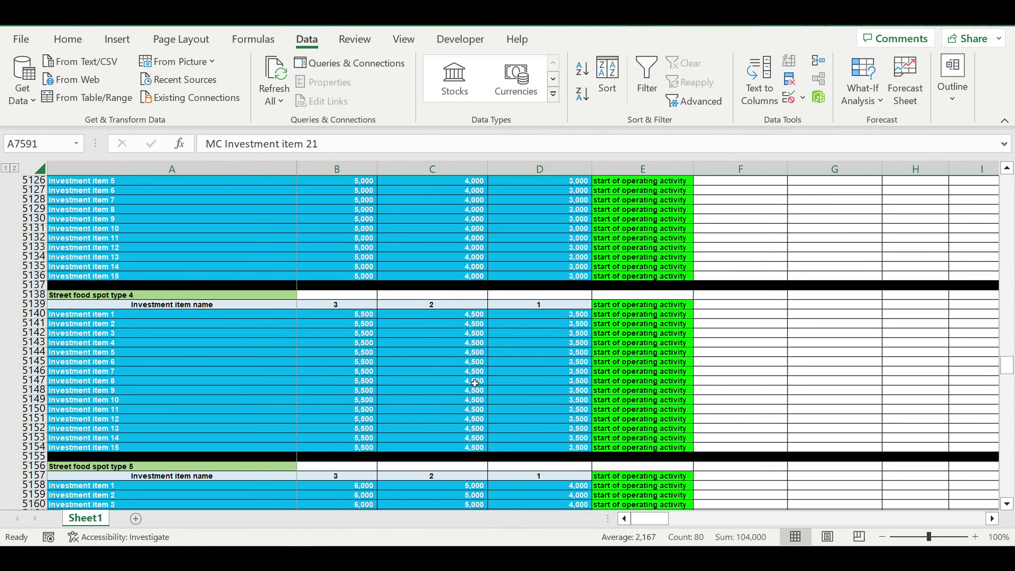
{"action": "scroll", "coordinate": [476, 381], "scroll_direction": "down", "scroll_amount": 20}
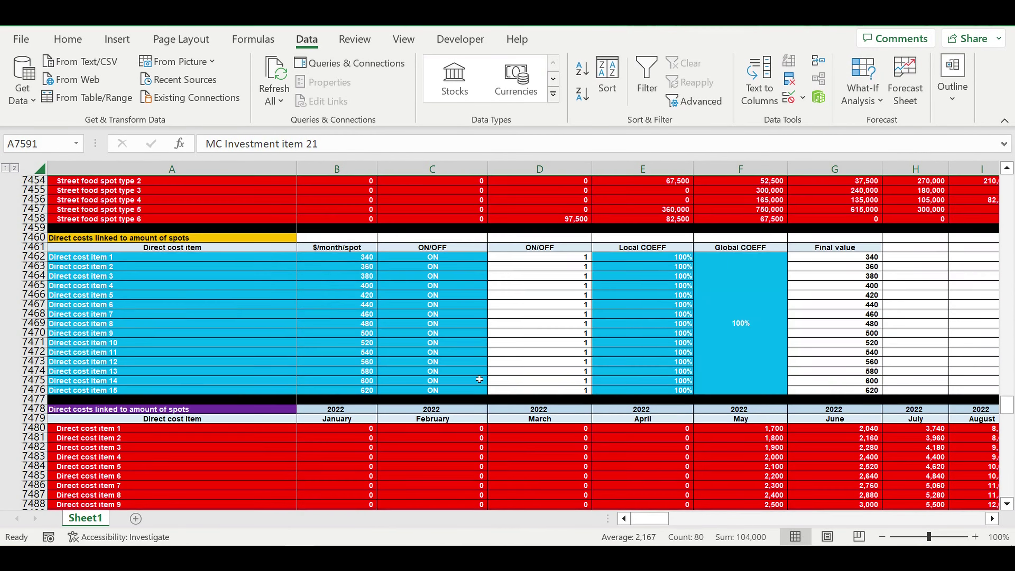
{"action": "scroll", "coordinate": [475, 379], "scroll_direction": "down", "scroll_amount": 20}
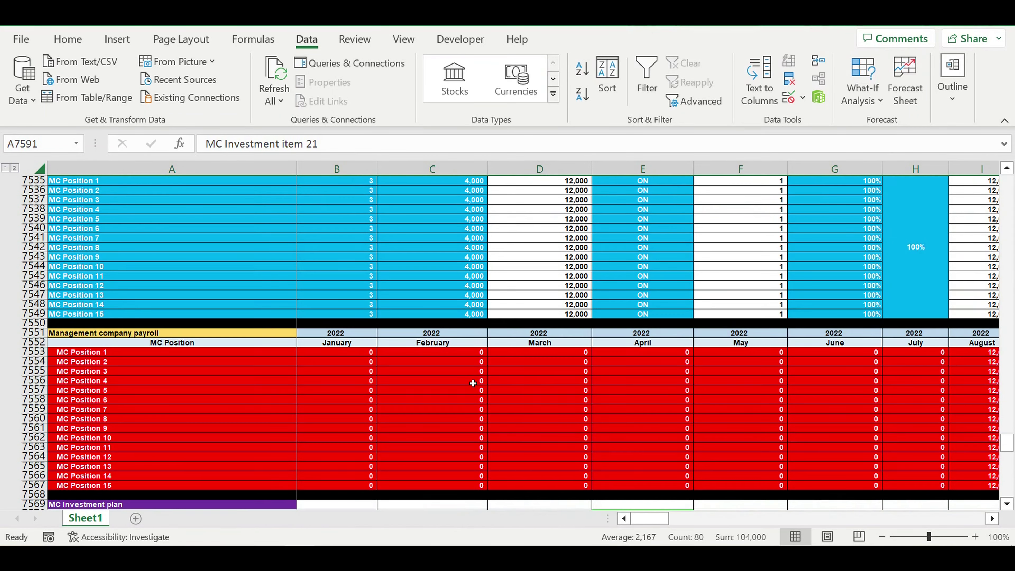
{"action": "scroll", "coordinate": [476, 378], "scroll_direction": "down", "scroll_amount": 8}
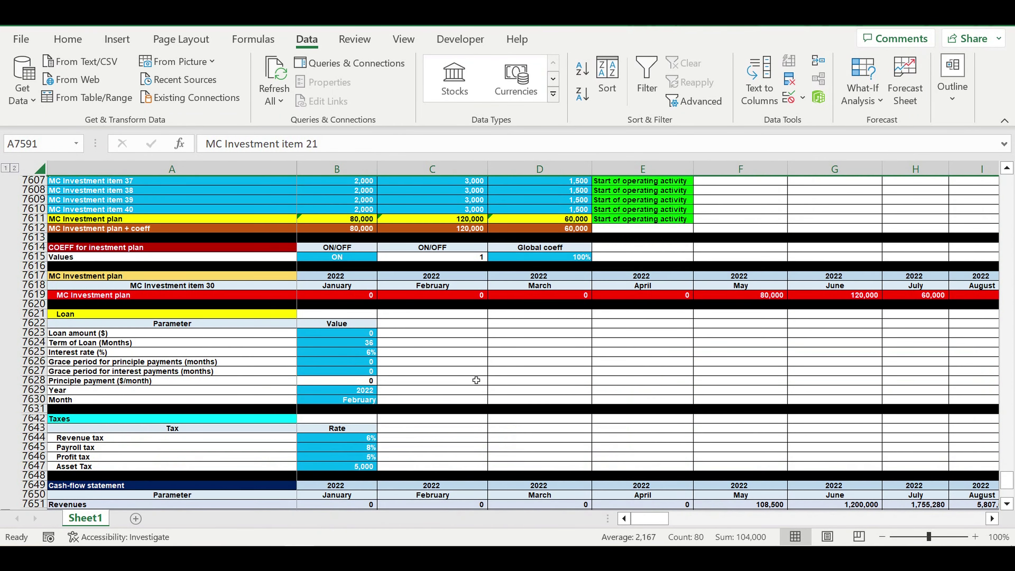
{"action": "scroll", "coordinate": [476, 377], "scroll_direction": "down", "scroll_amount": 4}
{"action": "left_click", "coordinate": [445, 375]}
{"action": "scroll", "coordinate": [445, 375], "scroll_direction": "down", "scroll_amount": 4}
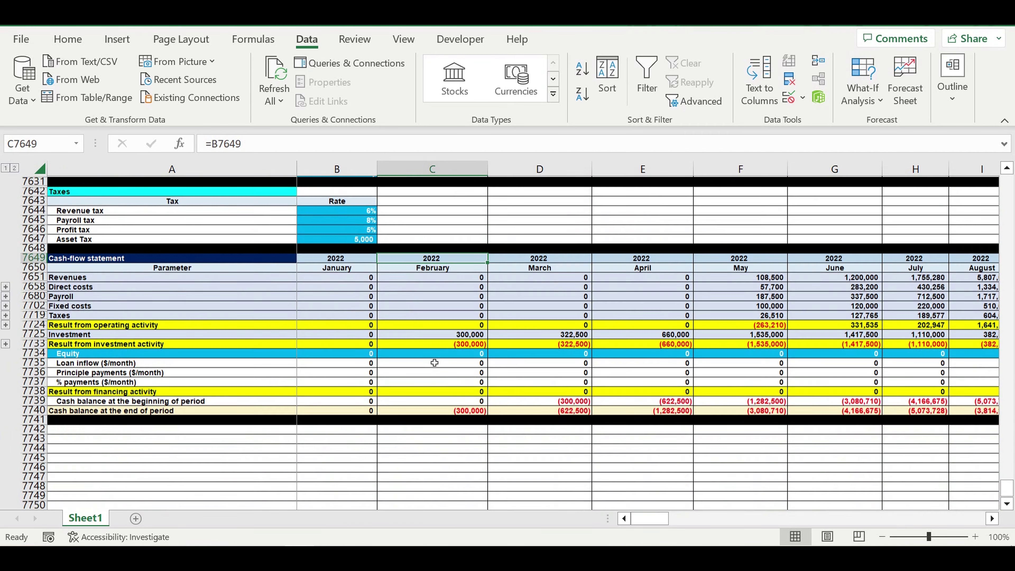
Select the whole cash-flow statement, rows 7649 to 7741, to examine its parameters.
{"action": "left_click", "coordinate": [30, 258]}
{"action": "left_click_drag", "start_coordinate": [32, 277], "coordinate": [26, 426]}
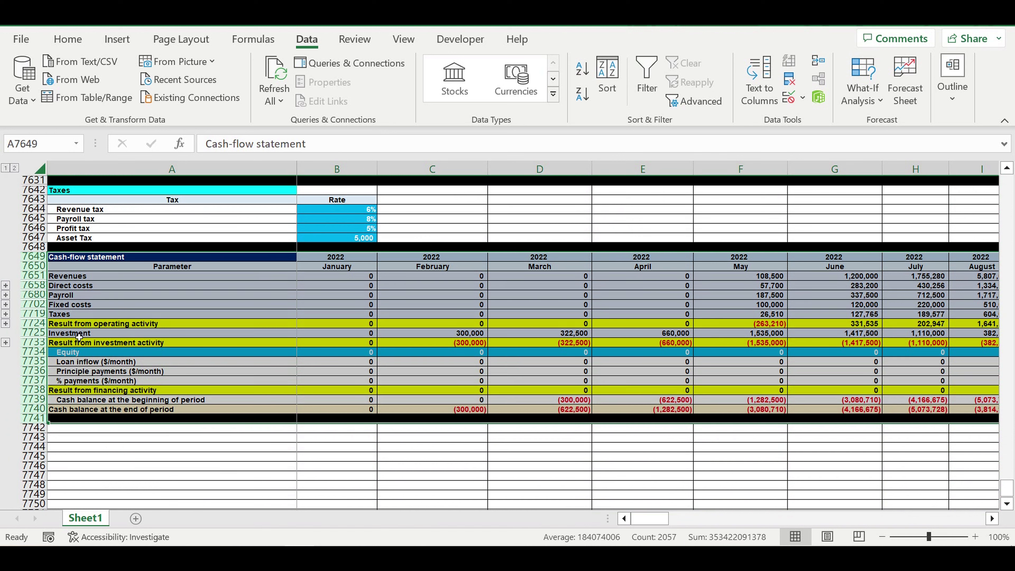
{"action": "left_click", "coordinate": [101, 299]}
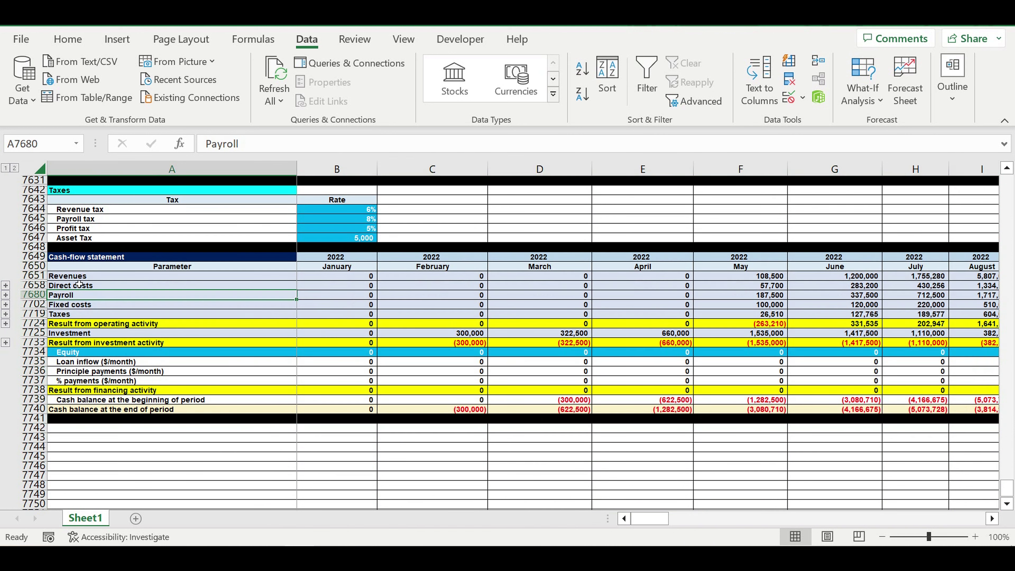
{"action": "left_click", "coordinate": [25, 259]}
{"action": "left_click_drag", "start_coordinate": [25, 259], "coordinate": [4, 418]}
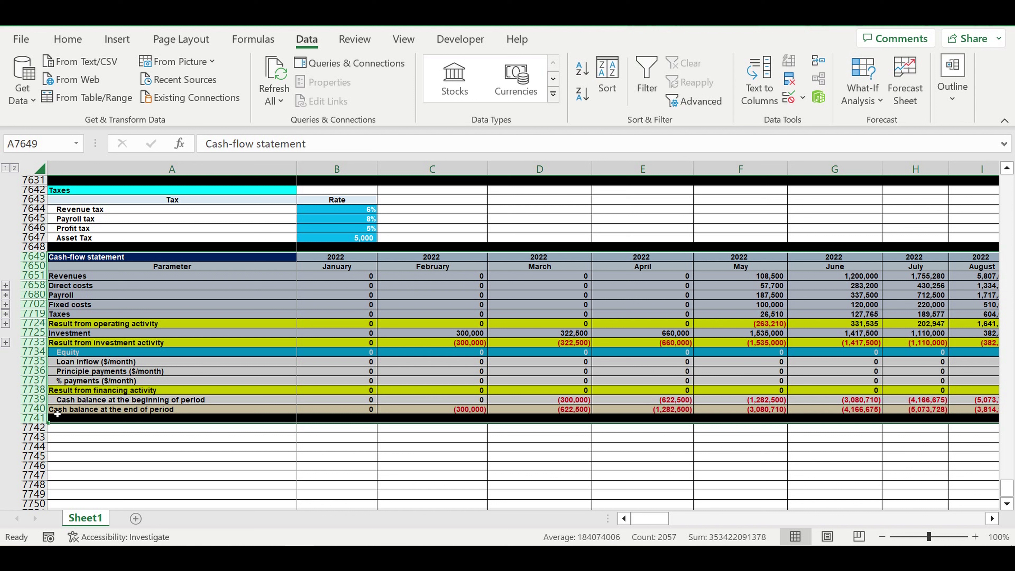
Examine the end-of-period cash balance row across the months of 2022 for negative balances.
{"action": "left_click", "coordinate": [39, 416]}
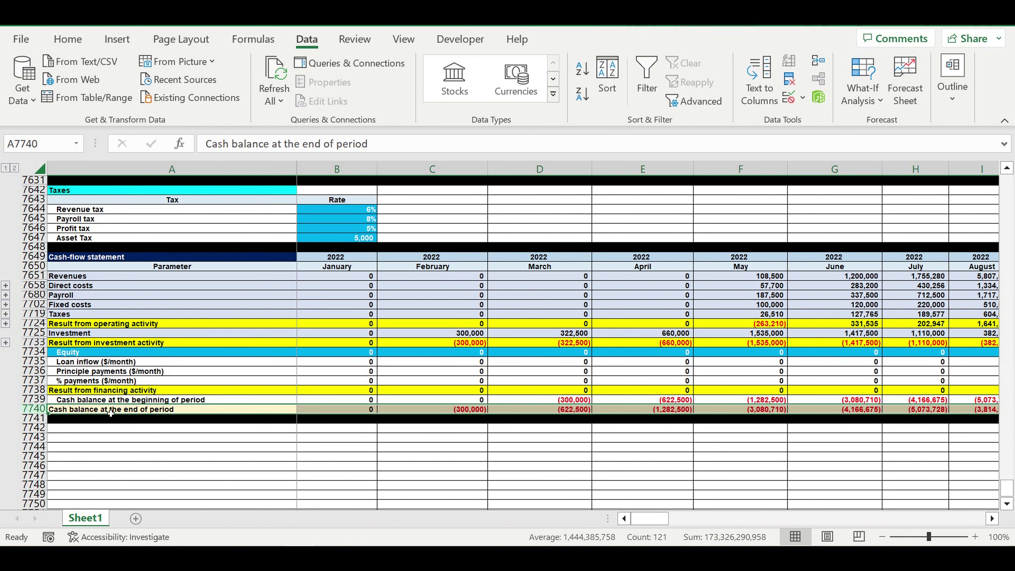
{"action": "left_click", "coordinate": [136, 410]}
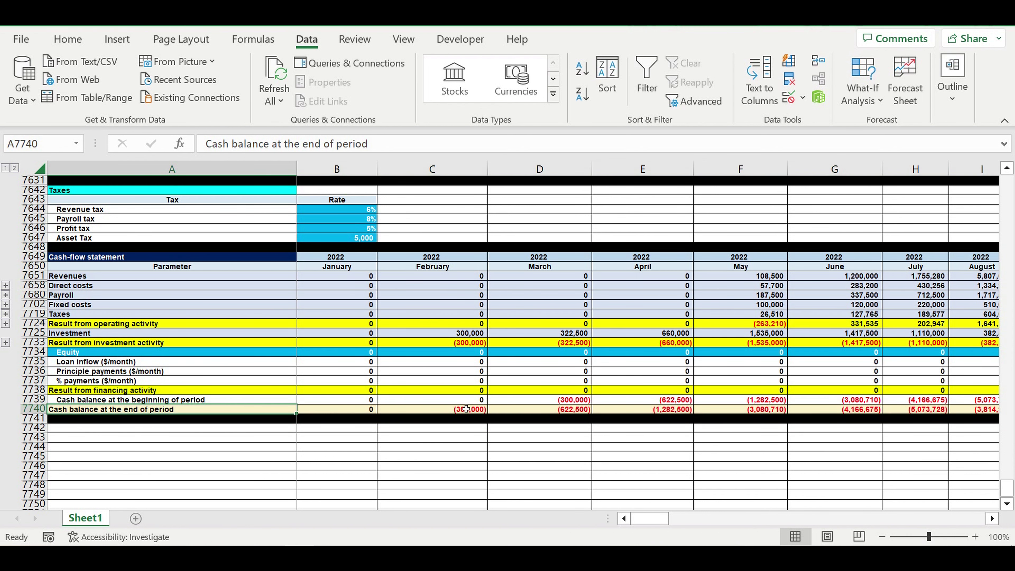
{"action": "left_click_drag", "start_coordinate": [463, 410], "coordinate": [758, 418]}
{"action": "left_click_drag", "start_coordinate": [945, 426], "coordinate": [712, 414]}
{"action": "left_click", "coordinate": [639, 437]}
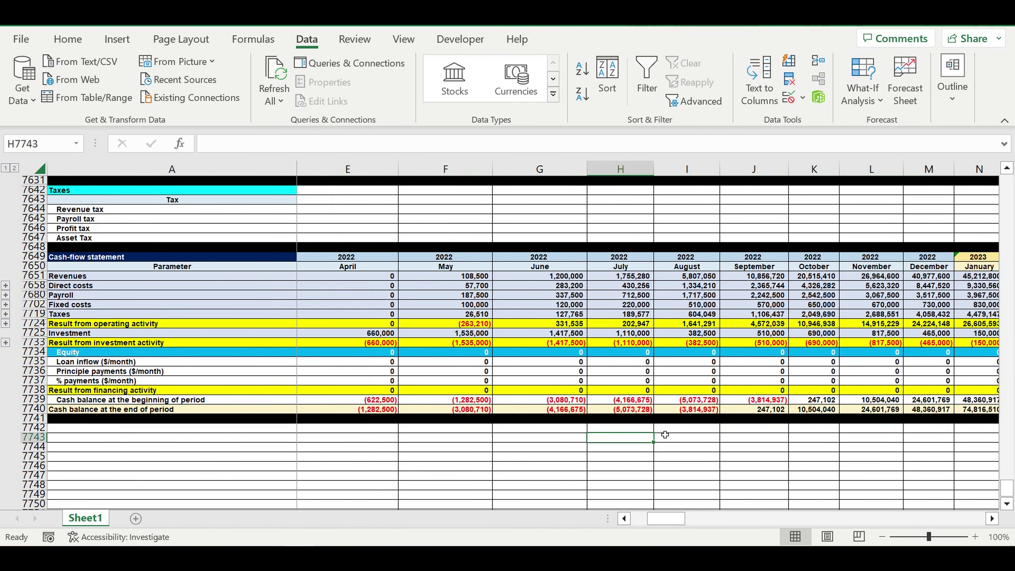
{"action": "left_click_drag", "start_coordinate": [661, 517], "coordinate": [638, 520]}
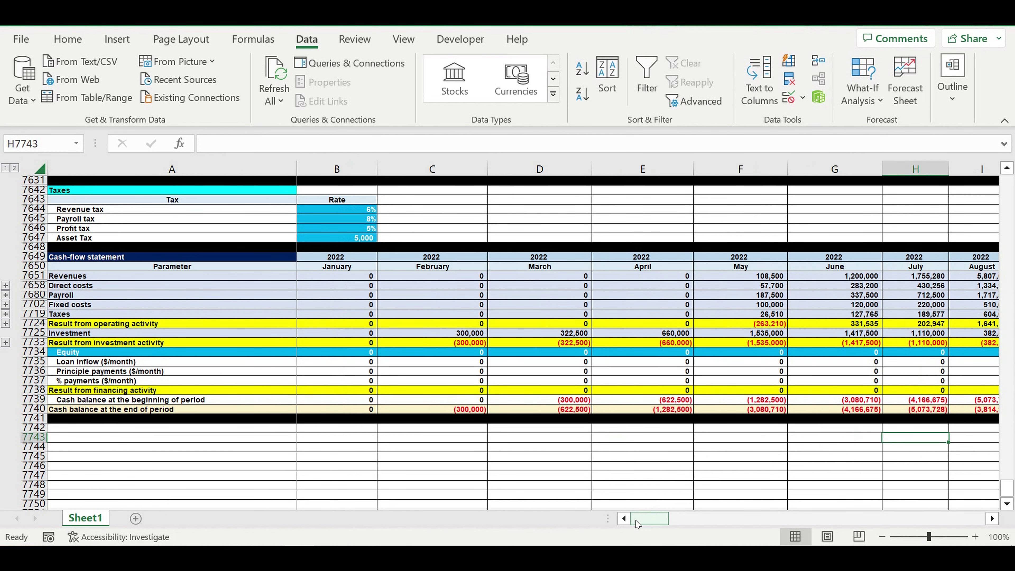
Inspect the end-of-period cash balances from February to August 2022, including the July balance formula.
{"action": "left_click", "coordinate": [469, 410]}
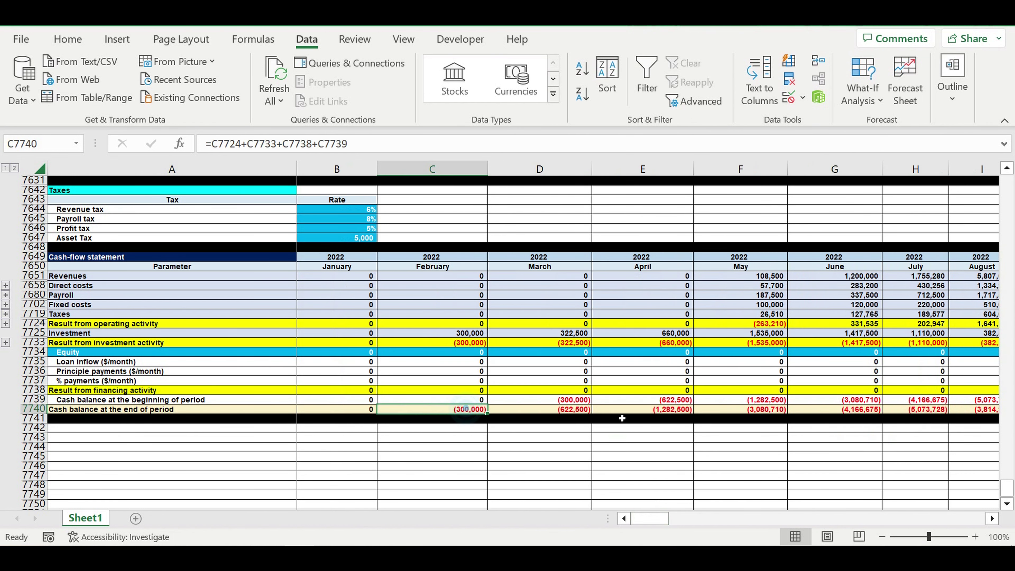
{"action": "left_click_drag", "start_coordinate": [622, 418], "coordinate": [699, 411]}
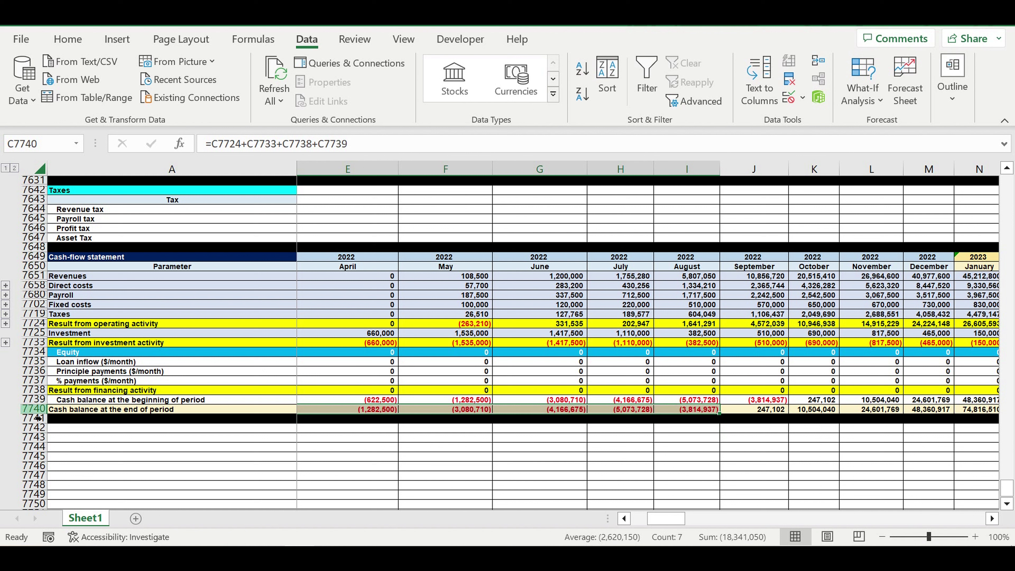
{"action": "left_click", "coordinate": [32, 409]}
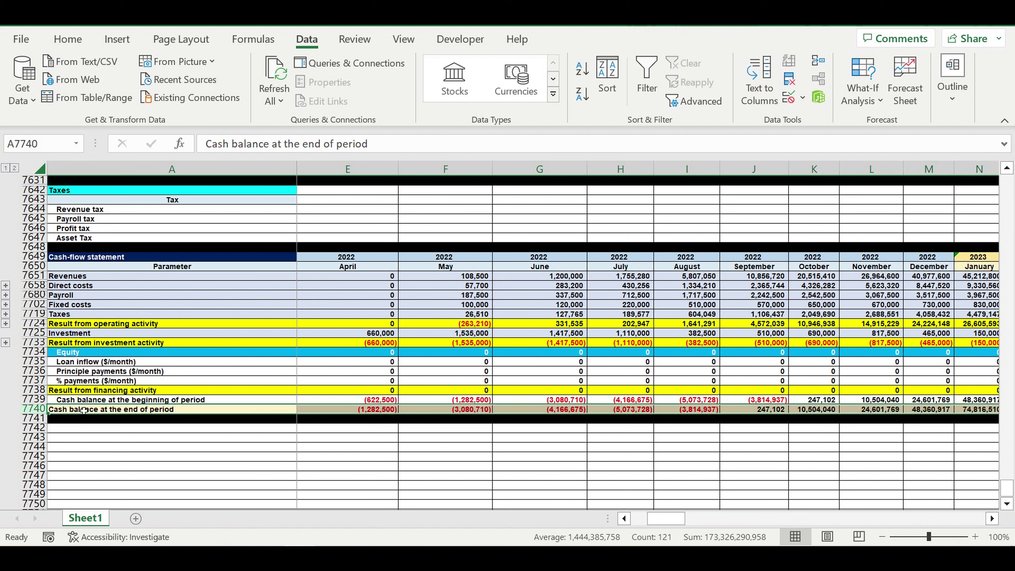
{"action": "left_click", "coordinate": [604, 411]}
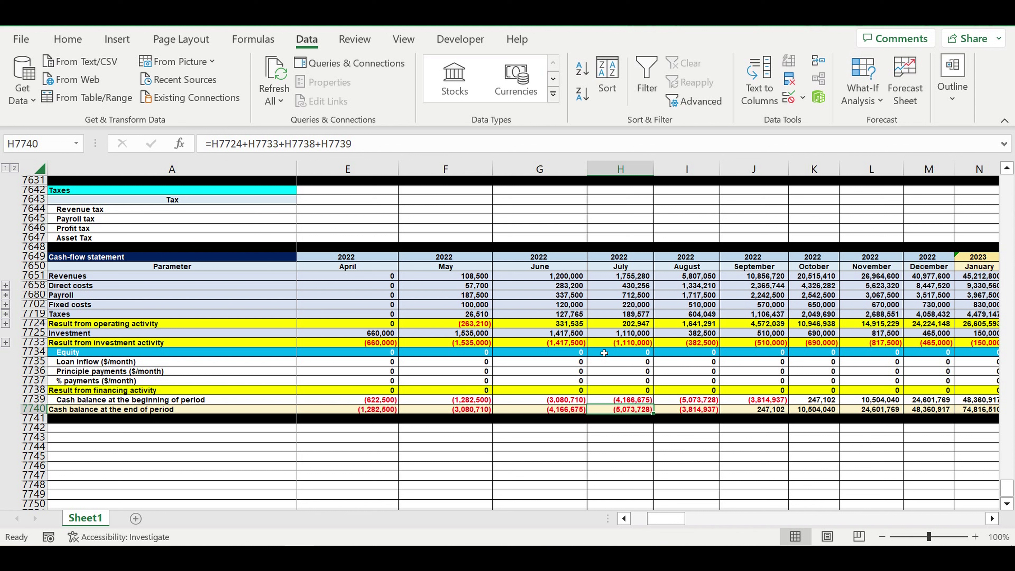
{"action": "left_click", "coordinate": [699, 408]}
{"action": "left_click_drag", "start_coordinate": [676, 412], "coordinate": [457, 415]}
{"action": "left_click", "coordinate": [448, 451]}
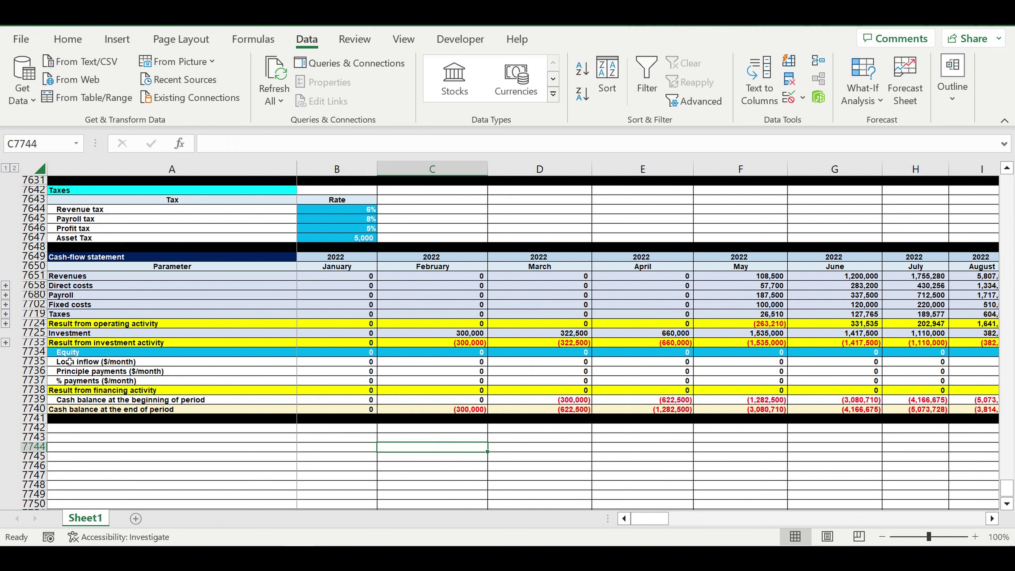
Compare the Equity and Loan inflow rows as financing sources in the cash-flow statement.
{"action": "left_click", "coordinate": [88, 355]}
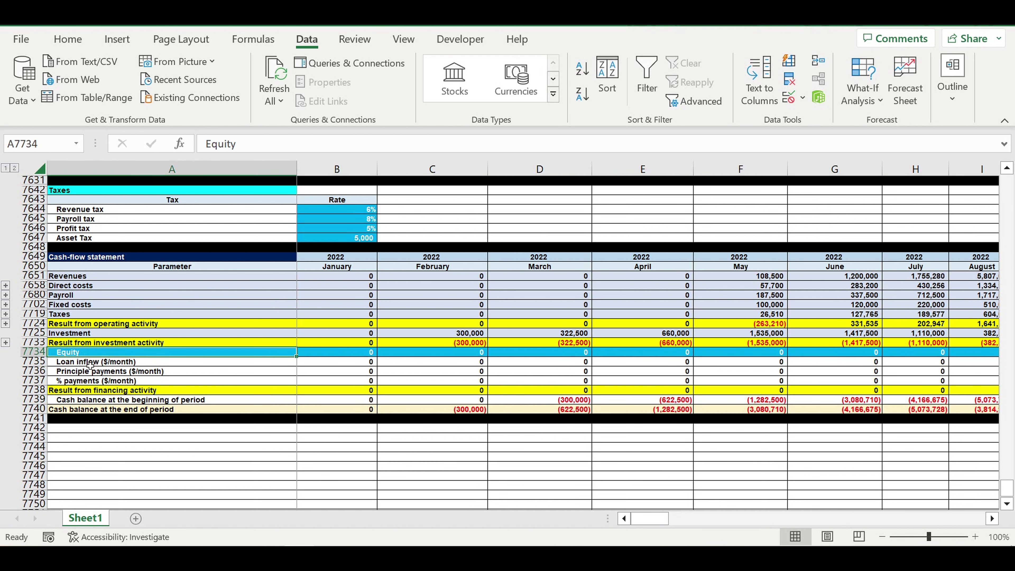
{"action": "left_click", "coordinate": [85, 362]}
{"action": "left_click", "coordinate": [82, 353]}
{"action": "left_click", "coordinate": [75, 365]}
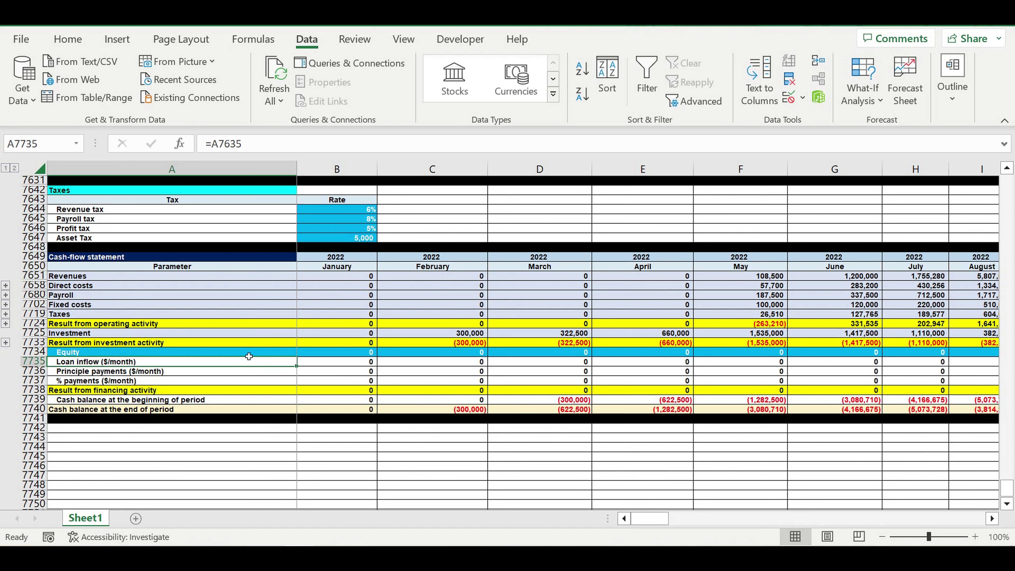
Set the February 2022 equity to 300,000 and check that month's end-of-period cash balance.
{"action": "left_click", "coordinate": [465, 353]}
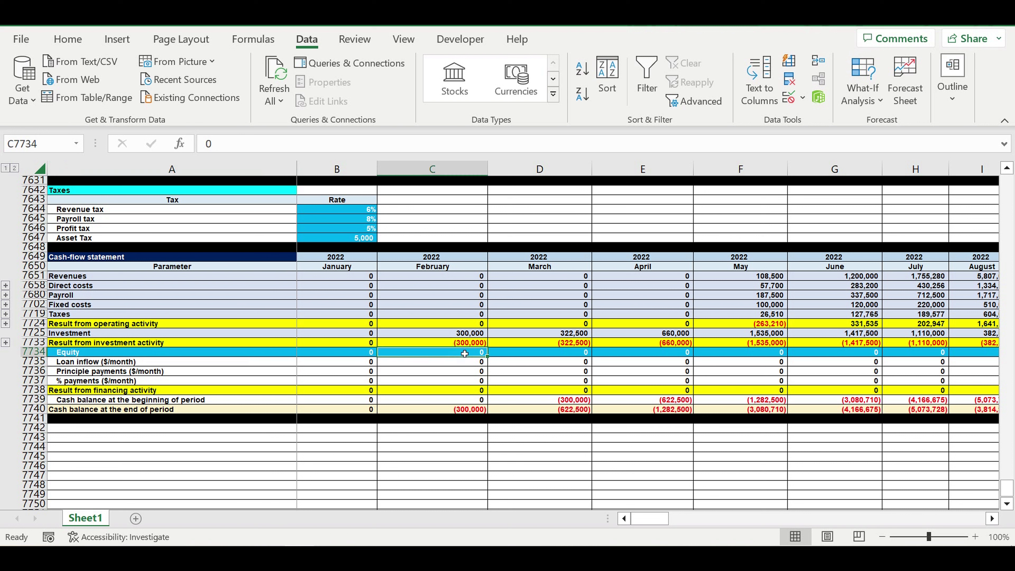
{"action": "type", "text": "3"}
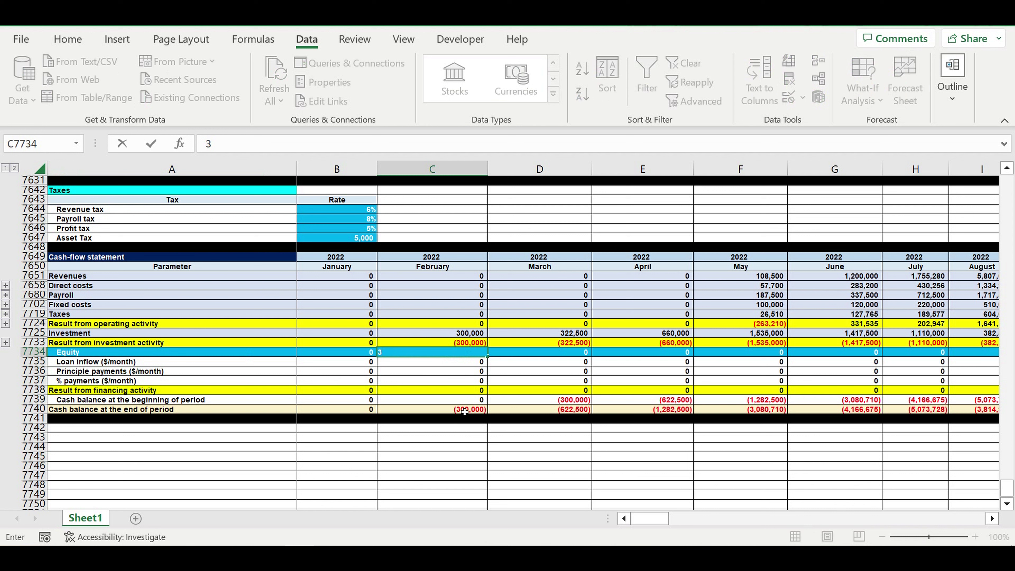
{"action": "left_click", "coordinate": [228, 148]}
{"action": "type", "text": "00,000"}
{"action": "key", "text": "Return"}
{"action": "left_click", "coordinate": [473, 412]}
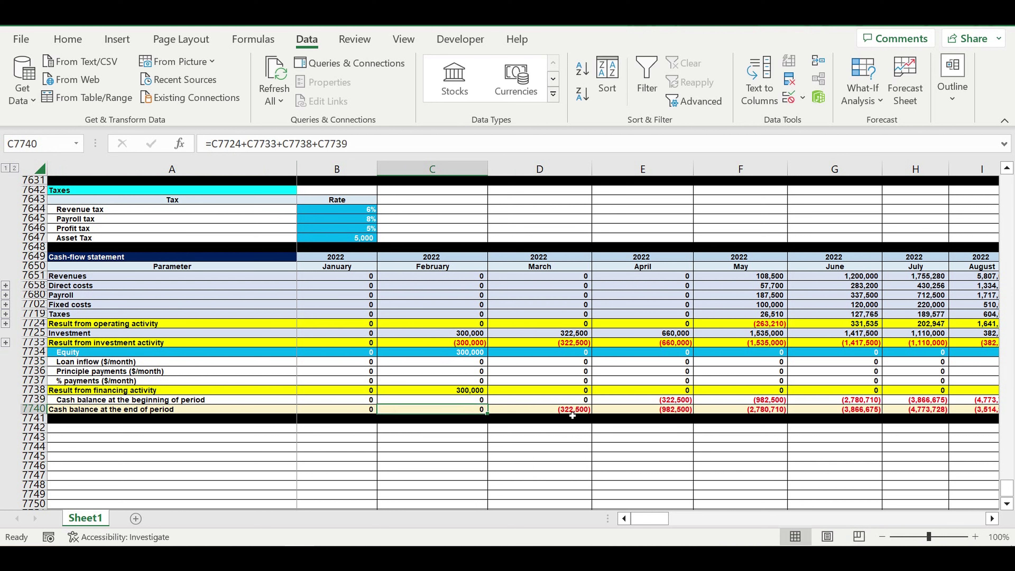
Check the March 2022 end-of-period cash balance and set that month's equity to 322,500.
{"action": "left_click", "coordinate": [559, 412]}
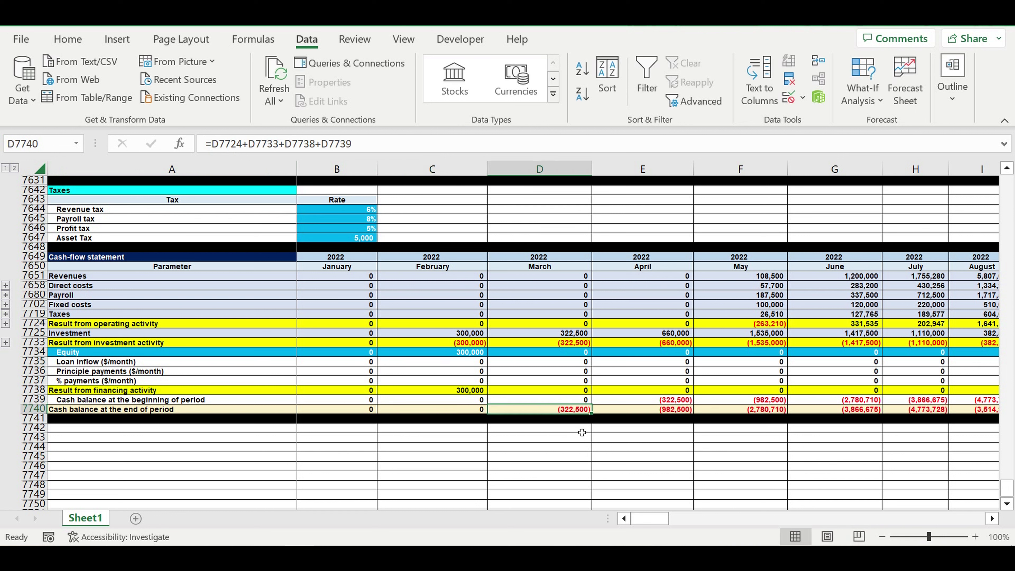
{"action": "left_click", "coordinate": [571, 353]}
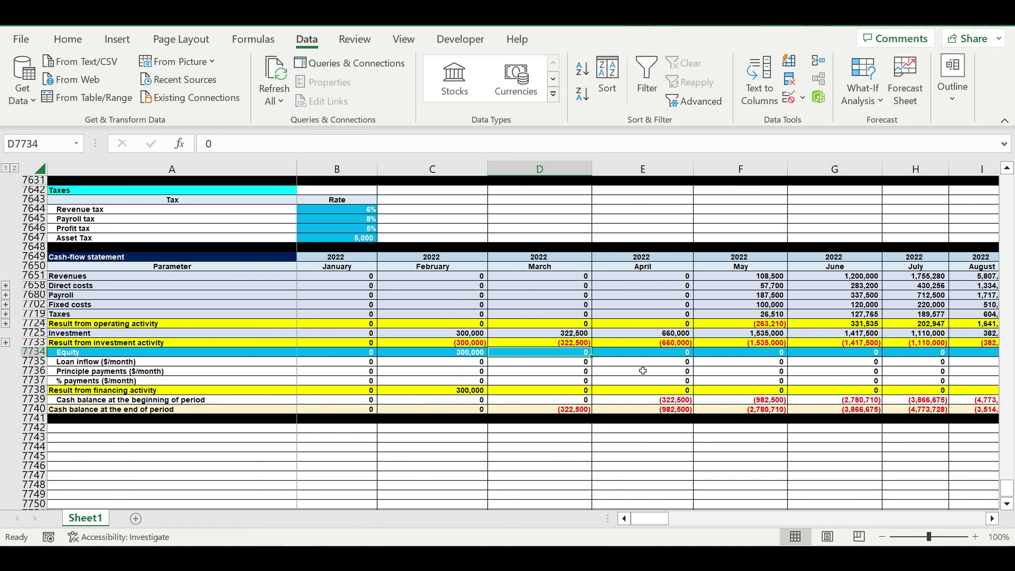
{"action": "type", "text": "322,"}
{"action": "type", "text": "500"}
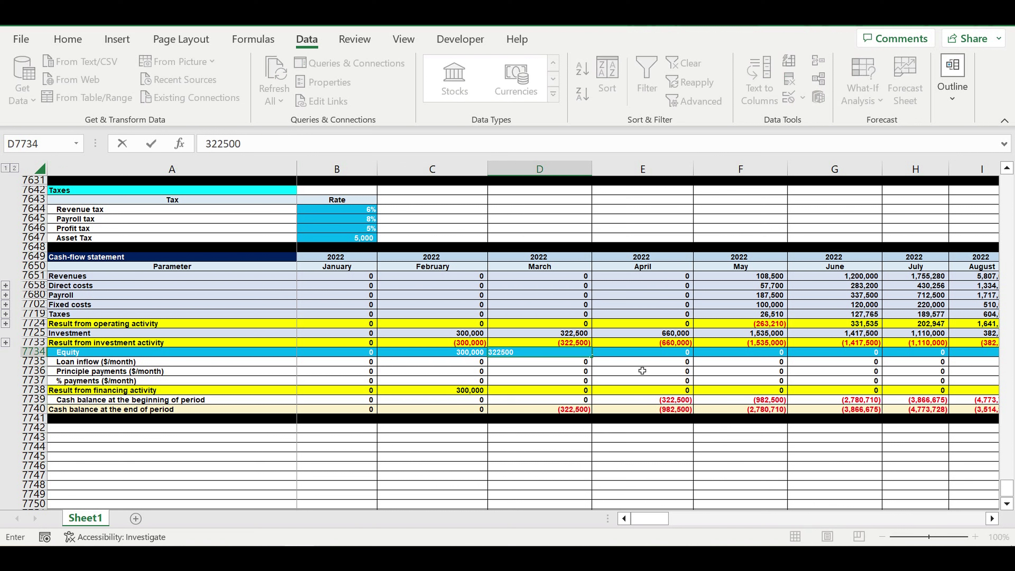
{"action": "key", "text": "Return"}
Set the April 2022 equity in the cash-flow statement to 660,000.
{"action": "left_click", "coordinate": [667, 353]}
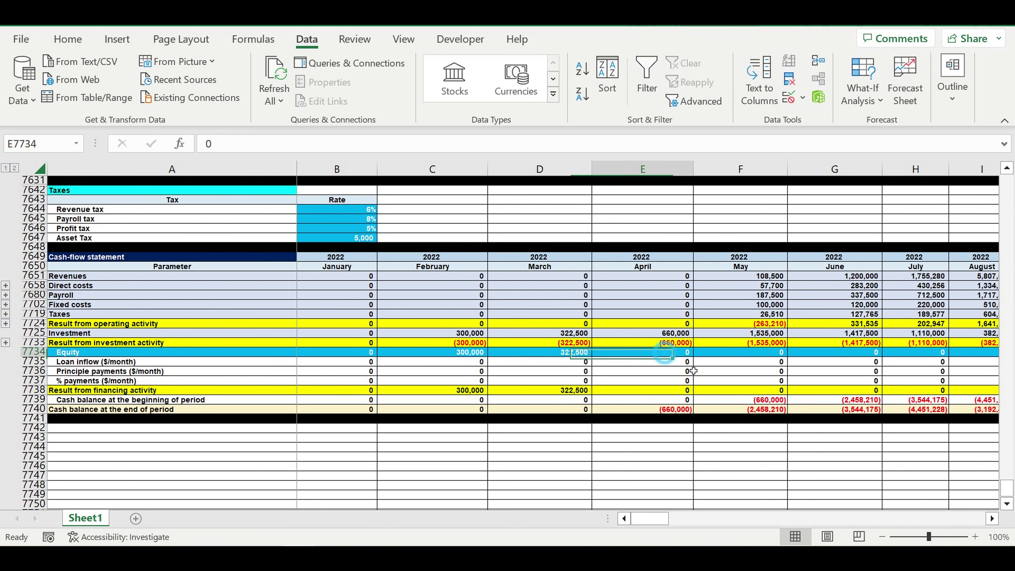
{"action": "left_click", "coordinate": [992, 518]}
{"action": "left_click", "coordinate": [992, 518]}
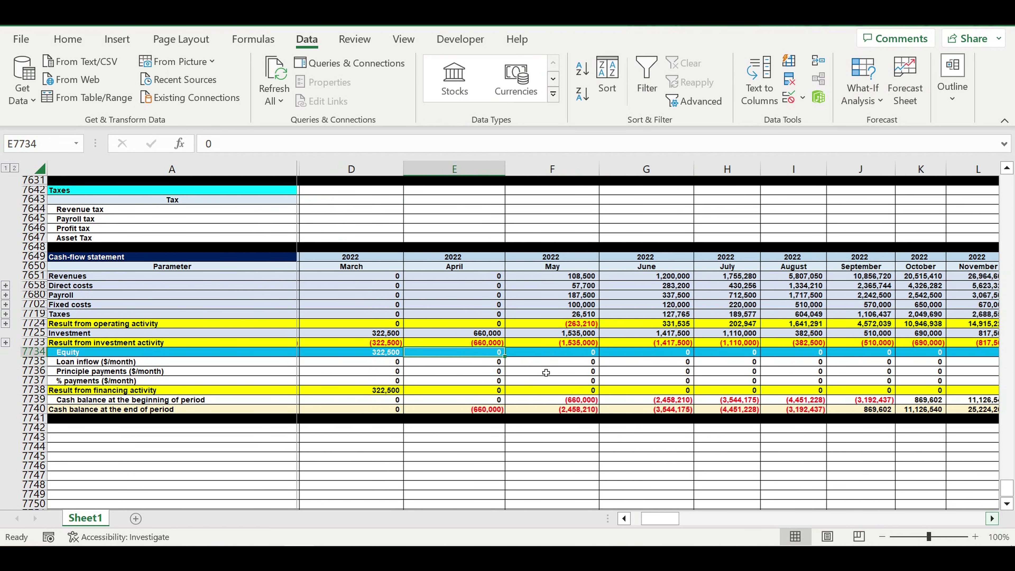
{"action": "left_click_drag", "start_coordinate": [476, 354], "coordinate": [560, 362]}
{"action": "left_click_drag", "start_coordinate": [759, 370], "coordinate": [476, 356]}
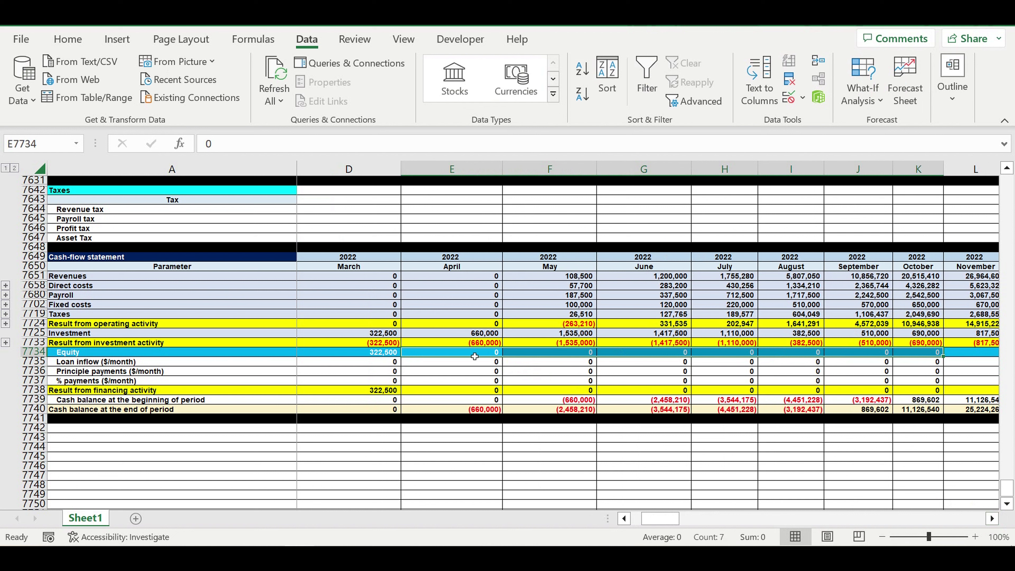
{"action": "type", "text": "6"}
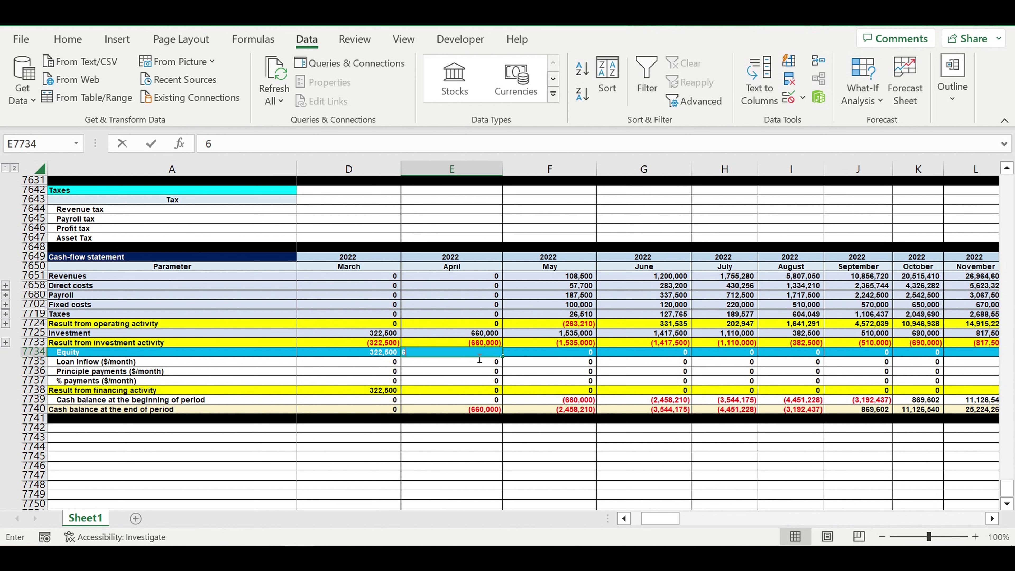
{"action": "type", "text": "60,000000"}
{"action": "key", "text": "Return"}
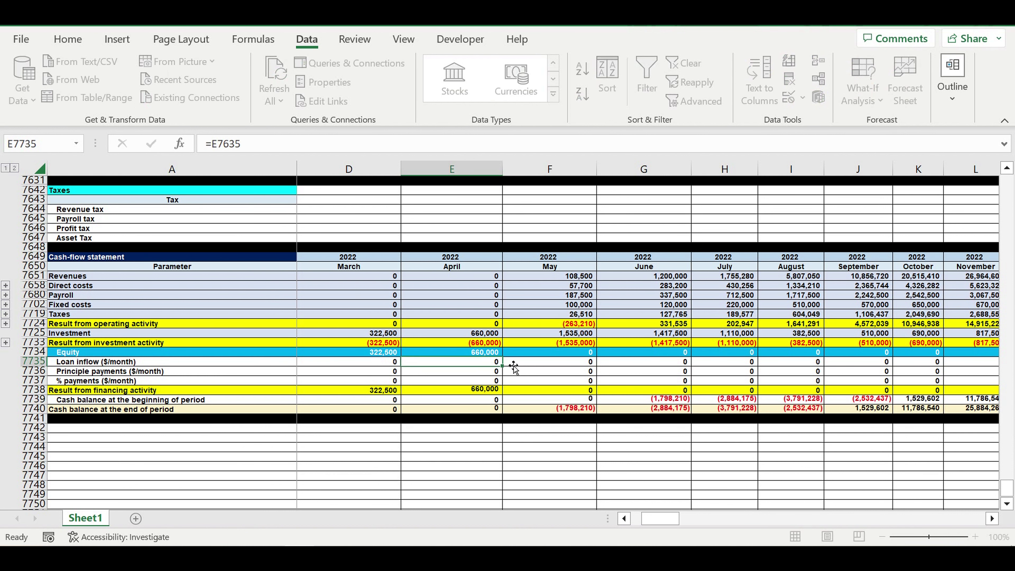
Set the May 2022 equity to 1,798,210 and the June 2022 equity to 1,085,965.
{"action": "left_click", "coordinate": [572, 354]}
{"action": "type", "text": "1798210"}
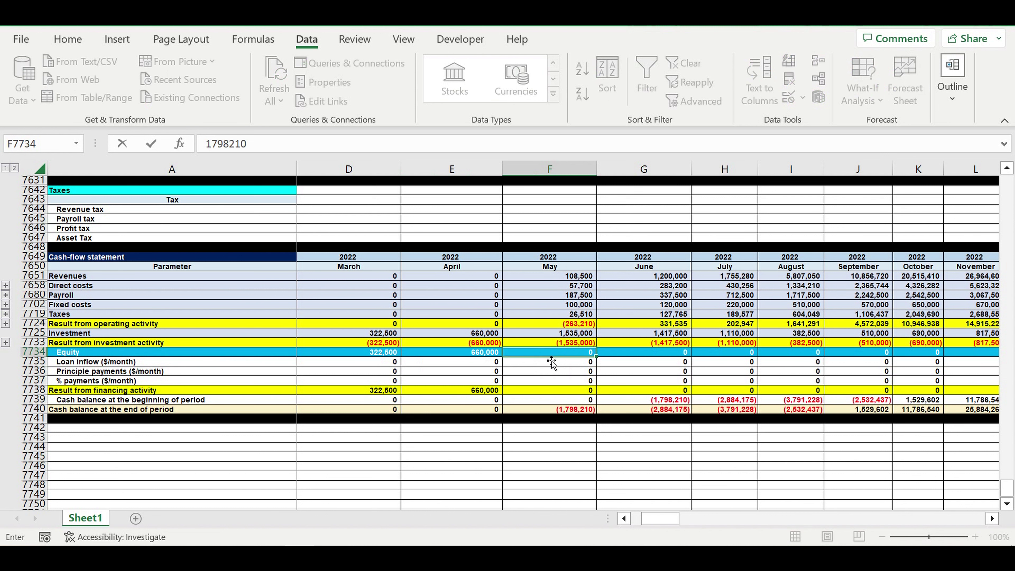
{"action": "key", "text": "ctrl+Return"}
{"action": "left_click", "coordinate": [658, 354]}
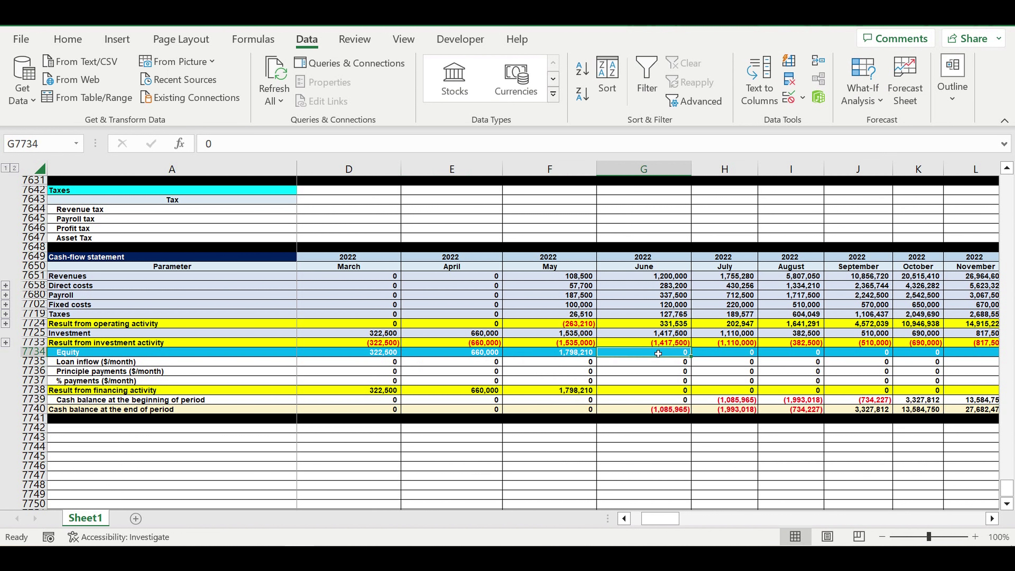
{"action": "type", "text": "1,"}
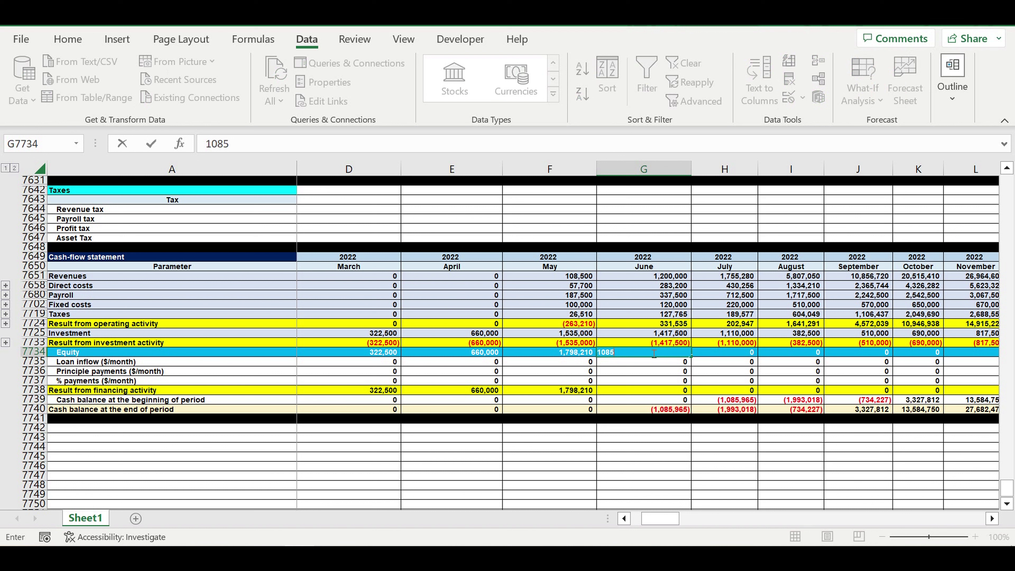
{"action": "type", "text": "085,965"}
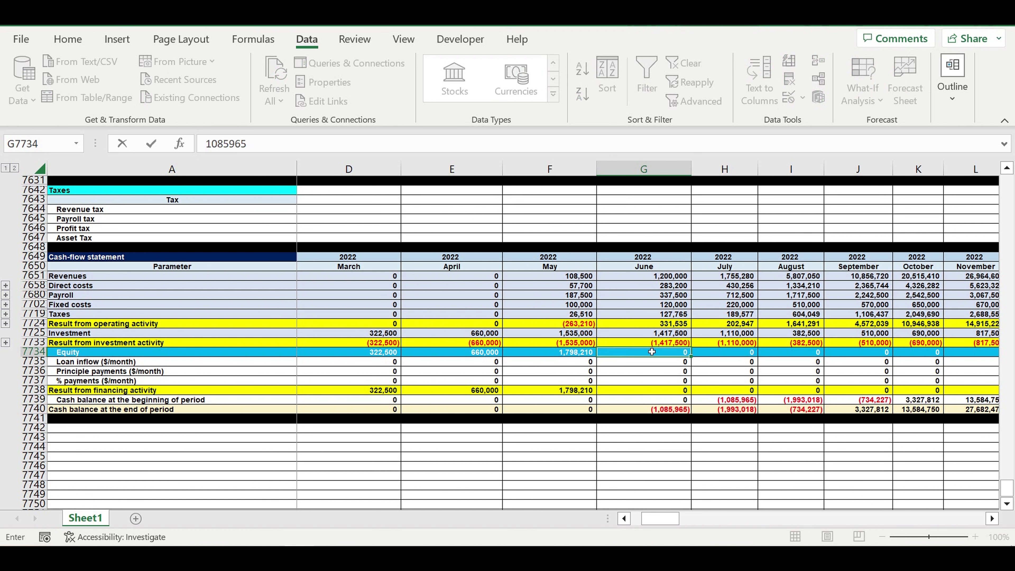
{"action": "key", "text": "Return"}
Check the July 2022 end-of-period cash balance and set that month's equity to 907,054.
{"action": "left_click", "coordinate": [742, 412]}
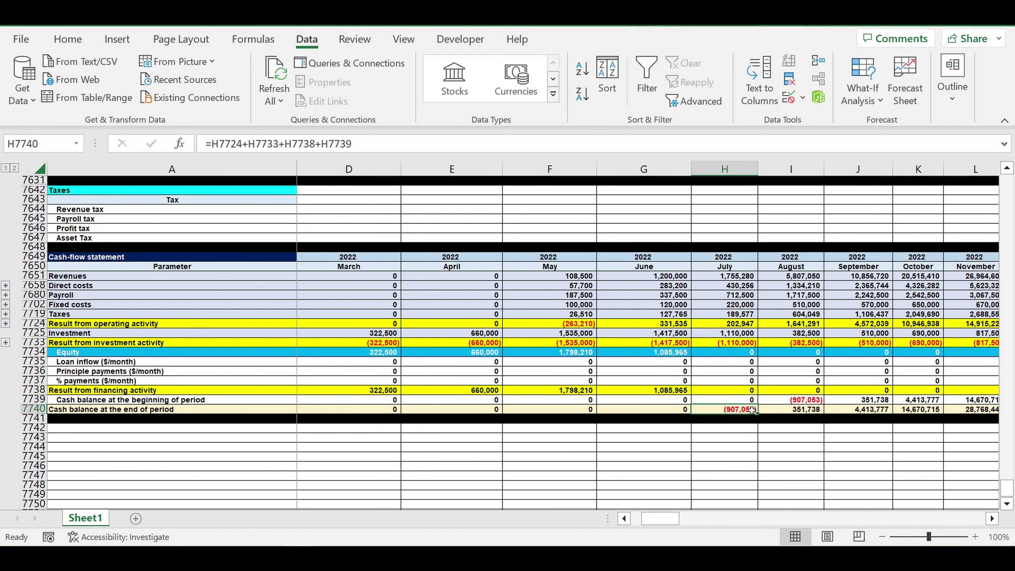
{"action": "left_click", "coordinate": [731, 355]}
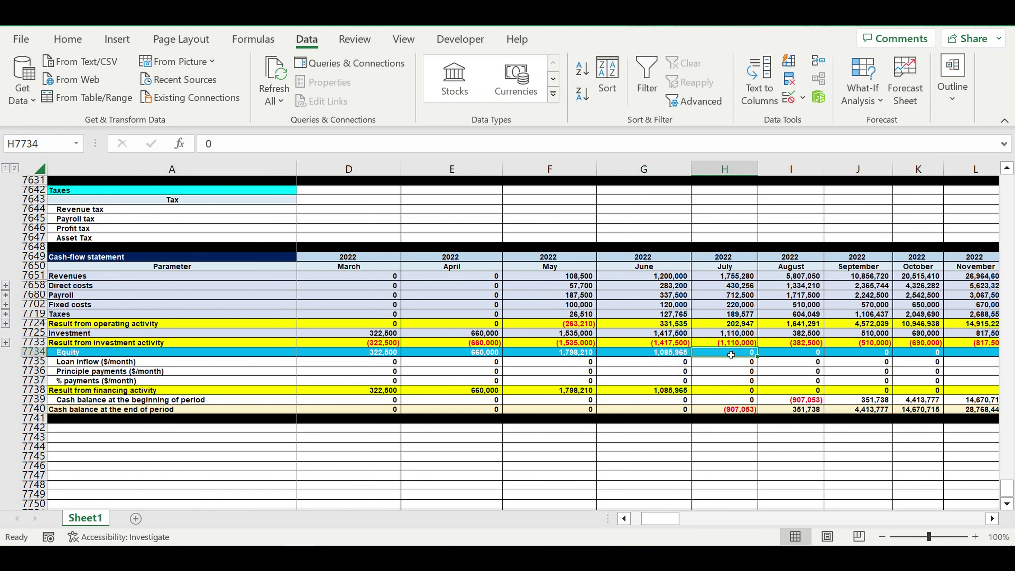
{"action": "type", "text": "907053"}
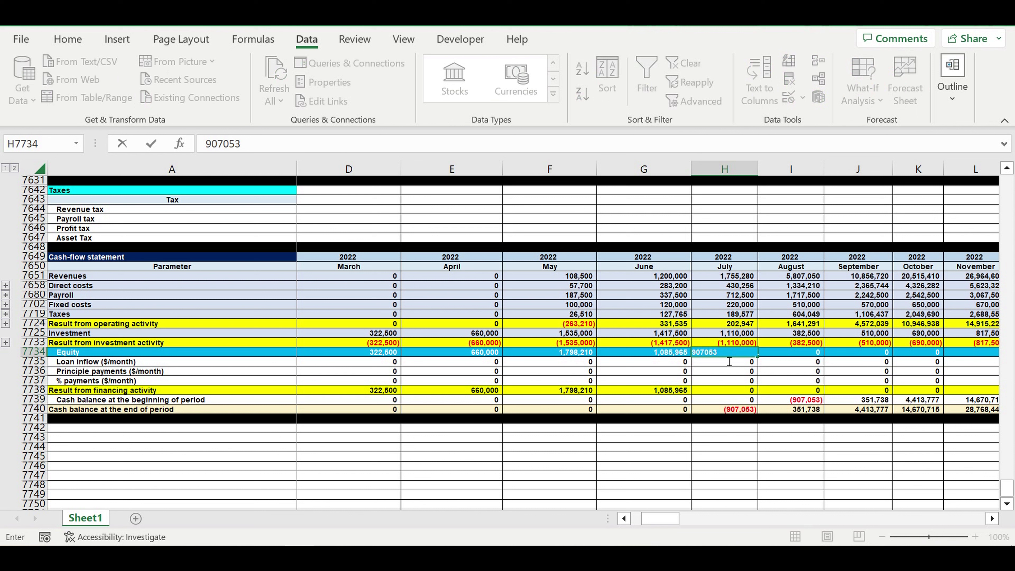
{"action": "key", "text": "Return"}
{"action": "left_click", "coordinate": [735, 354]}
{"action": "left_click", "coordinate": [280, 145]}
{"action": "key", "text": "BackSpace"}
{"action": "type", "text": "4"}
{"action": "key", "text": "Return"}
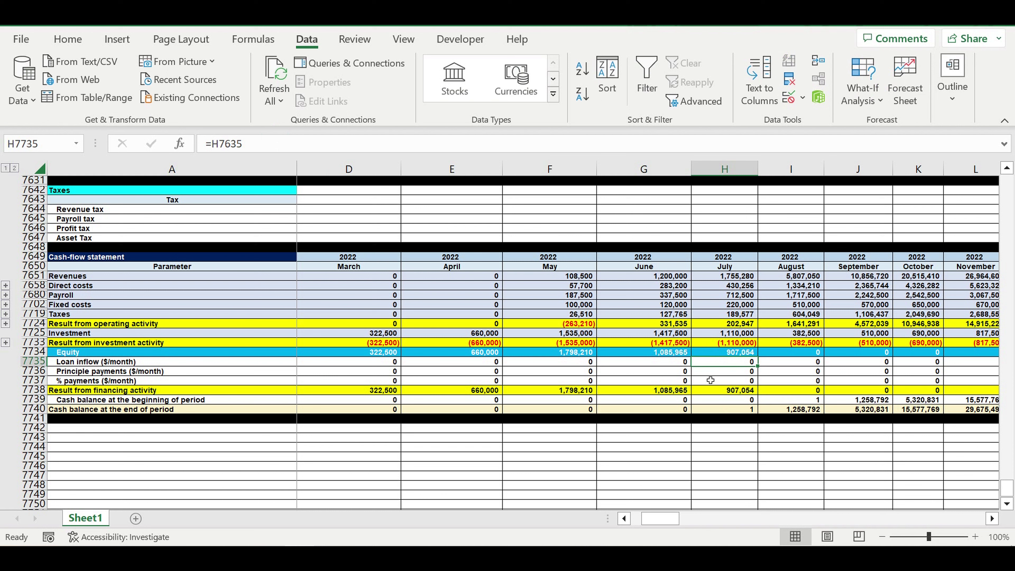
Inspect the end-of-period cash balances from July 2022 through the 2023 months.
{"action": "left_click", "coordinate": [735, 408]}
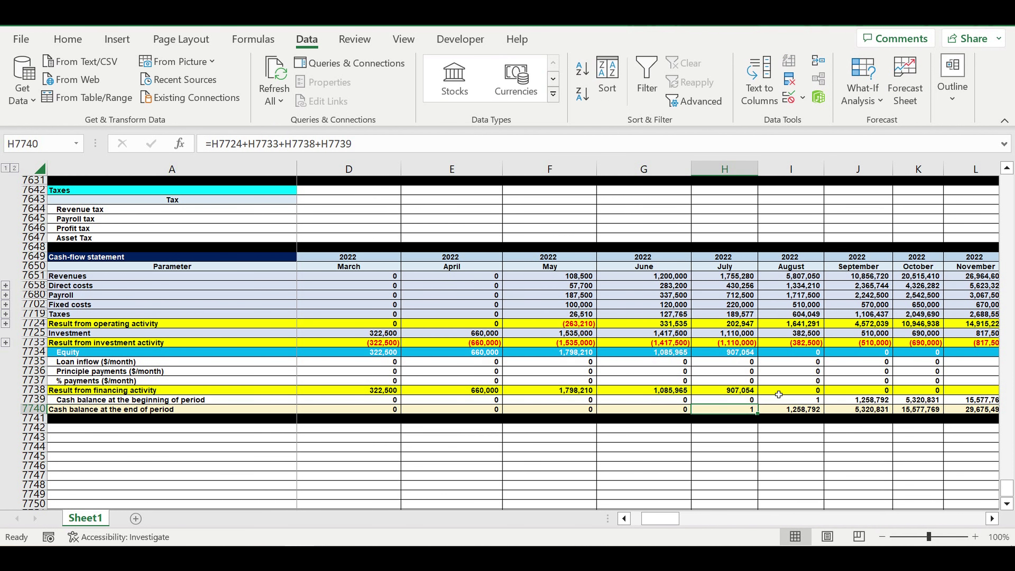
{"action": "left_click", "coordinate": [795, 411]}
{"action": "left_click", "coordinate": [992, 519]}
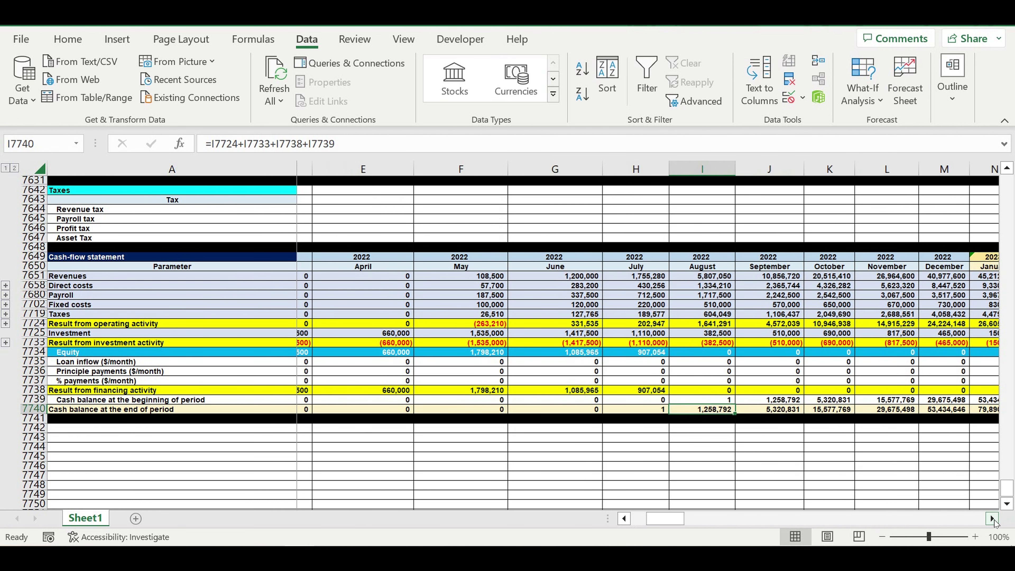
{"action": "left_click", "coordinate": [992, 518]}
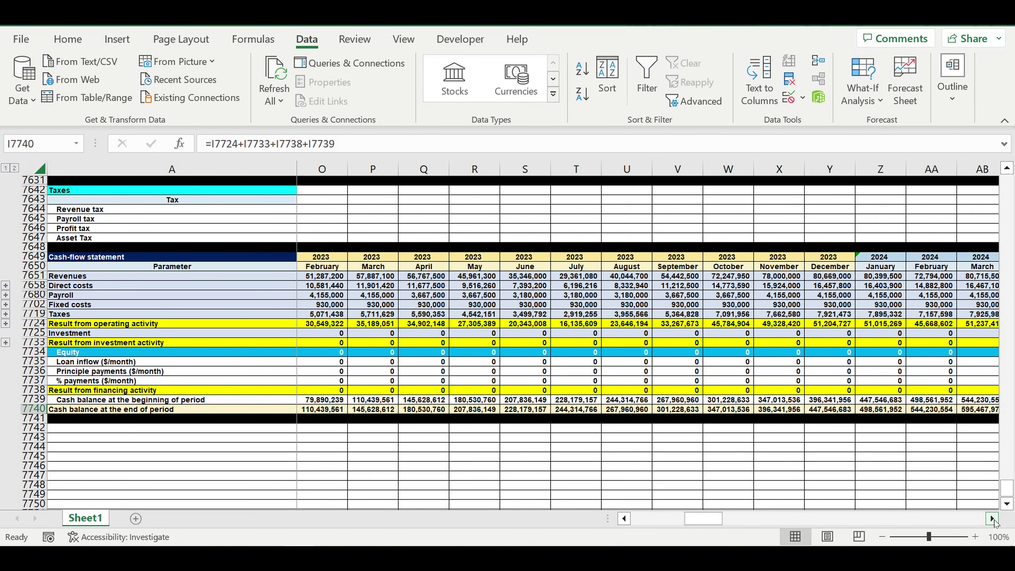
{"action": "left_click_drag", "start_coordinate": [793, 413], "coordinate": [344, 412]}
{"action": "left_click_drag", "start_coordinate": [687, 522], "coordinate": [631, 521]}
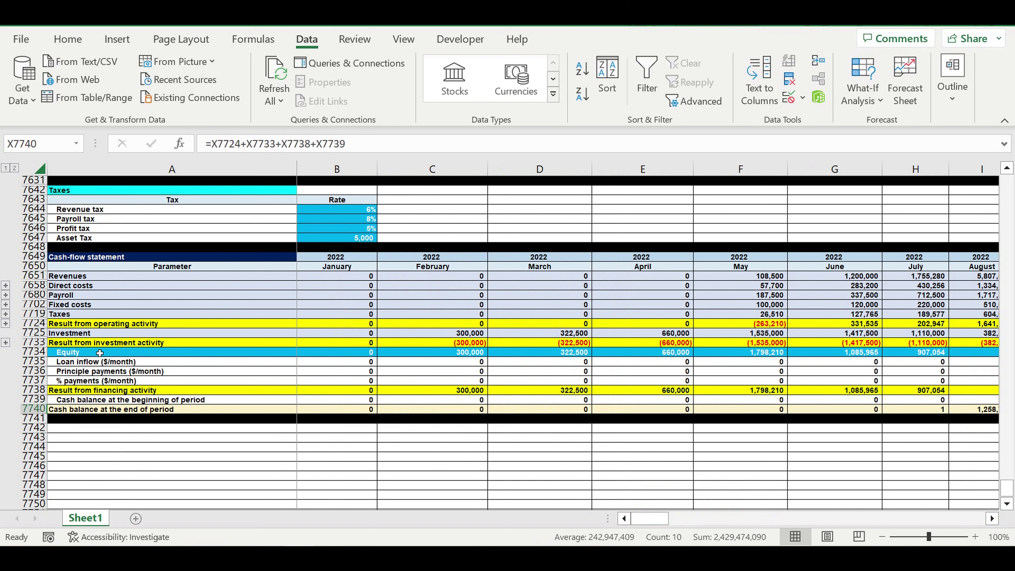
Total the Equity row across all months in cell DR7734 with =SUM(B7734:DQ7734).
{"action": "left_click", "coordinate": [34, 352]}
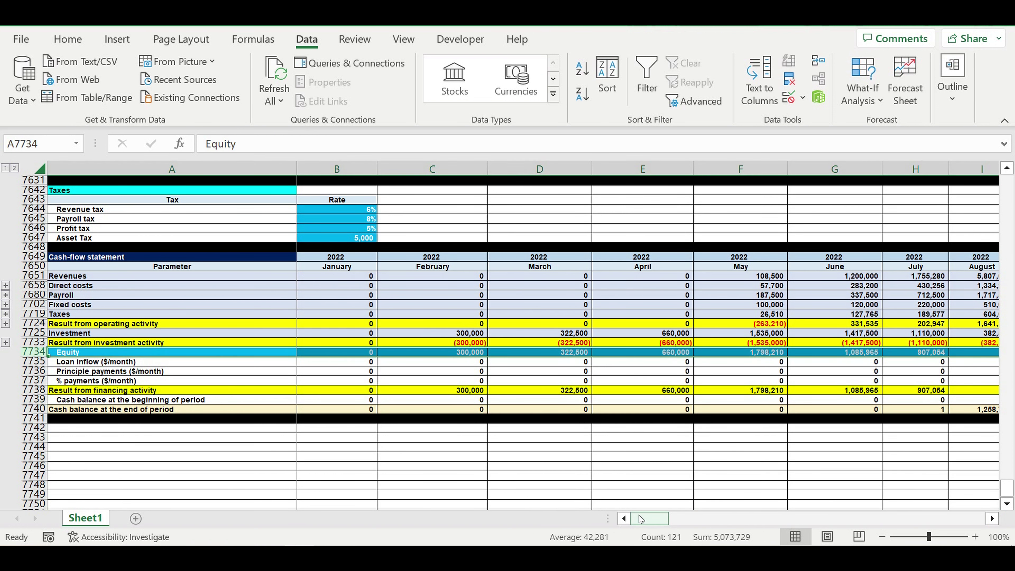
{"action": "left_click_drag", "start_coordinate": [642, 519], "coordinate": [959, 519]}
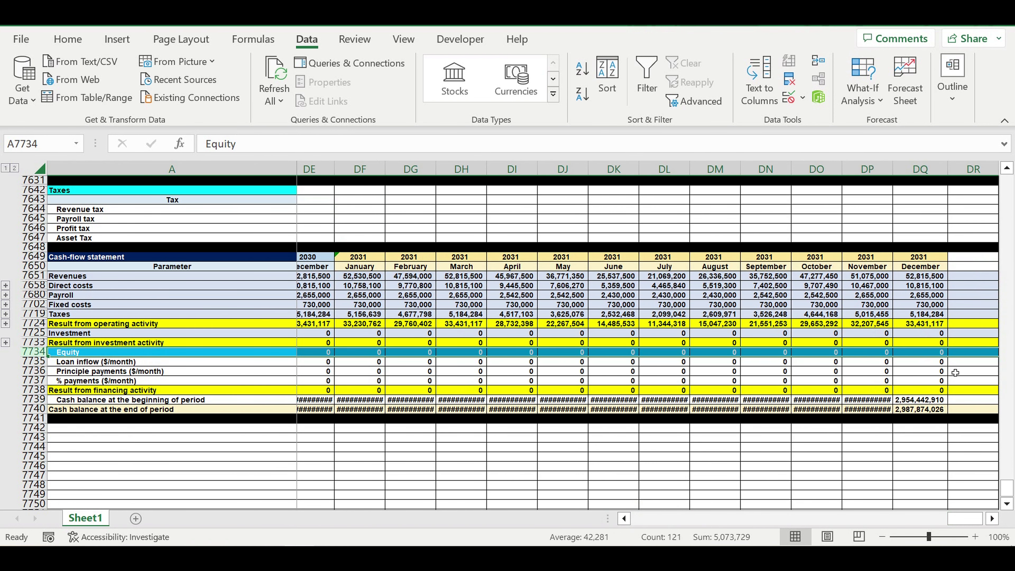
{"action": "left_click", "coordinate": [970, 355]}
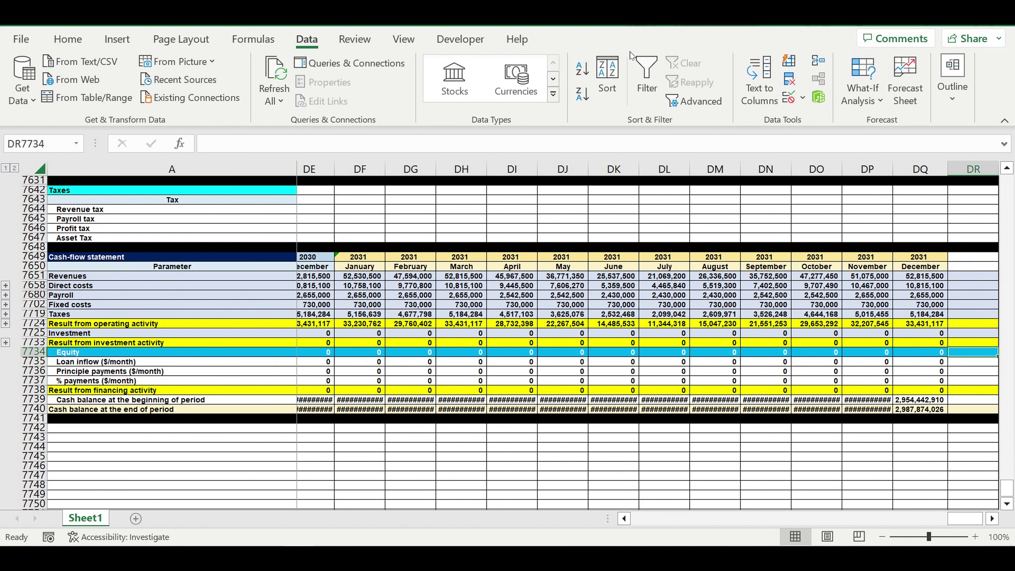
{"action": "left_click", "coordinate": [60, 44]}
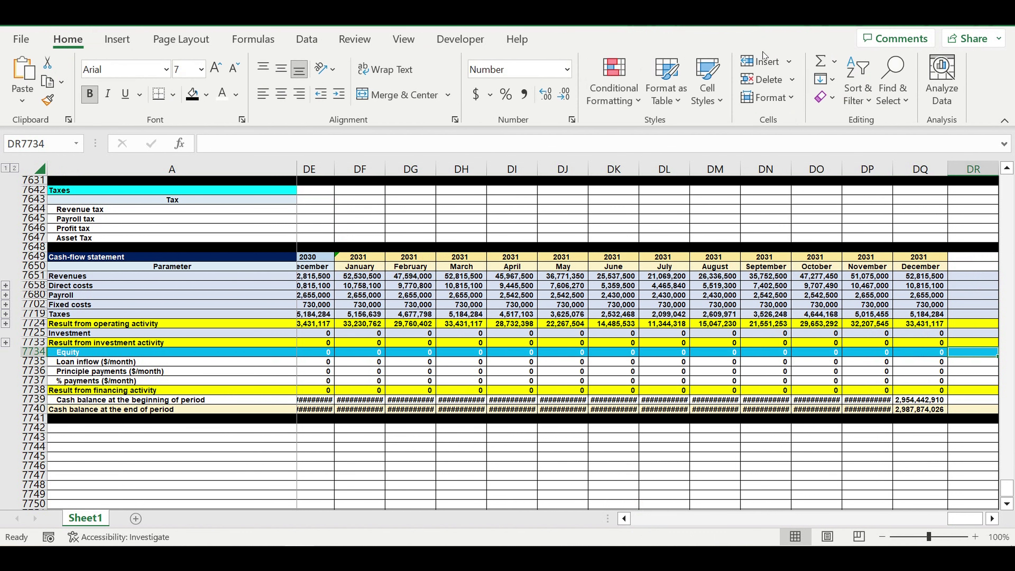
{"action": "left_click", "coordinate": [824, 64]}
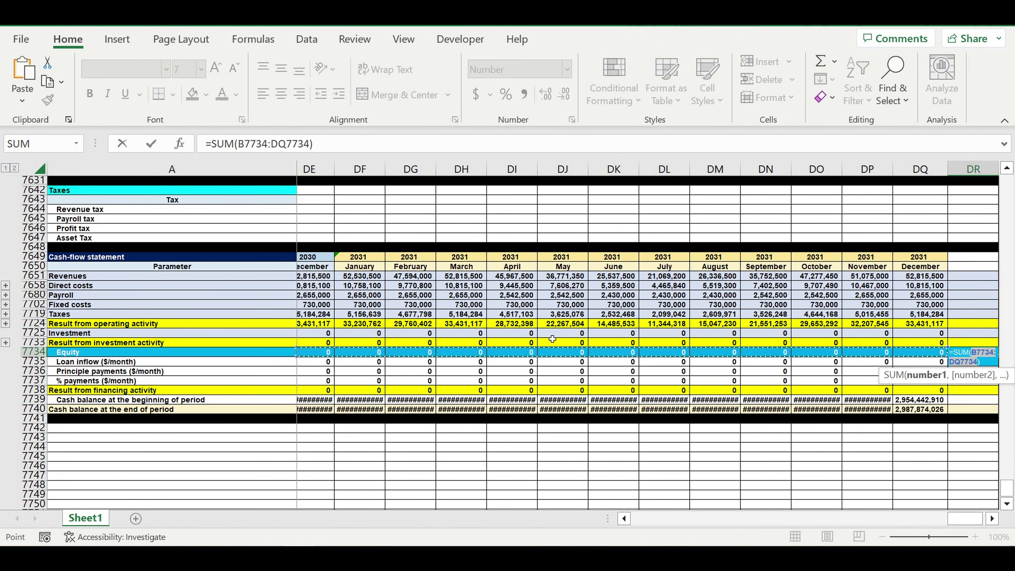
{"action": "key", "text": "Return"}
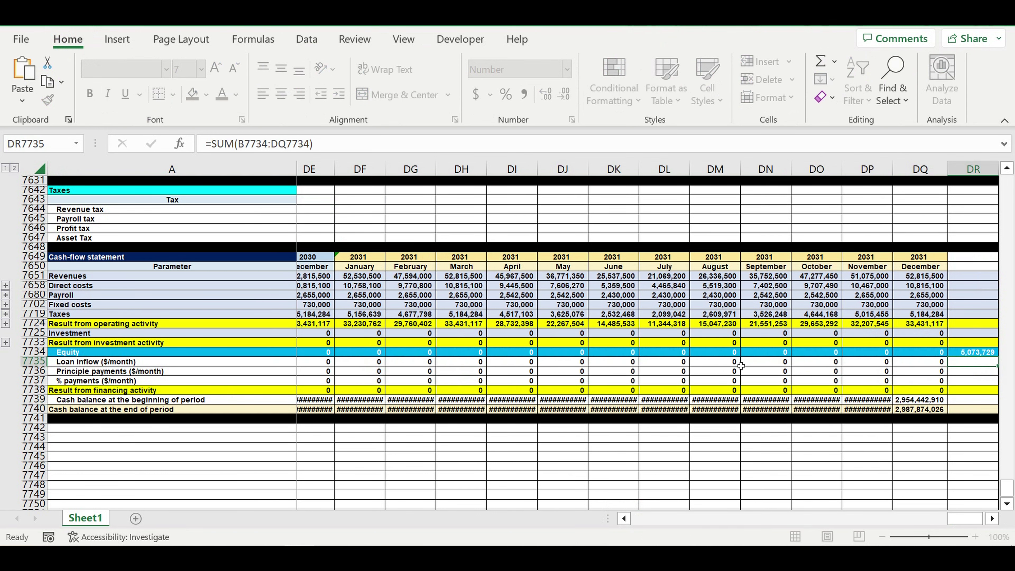
Copy the equity total formula down to the Loan inflow row and give that cell a white fill and automatic font colour.
{"action": "left_click", "coordinate": [967, 351]}
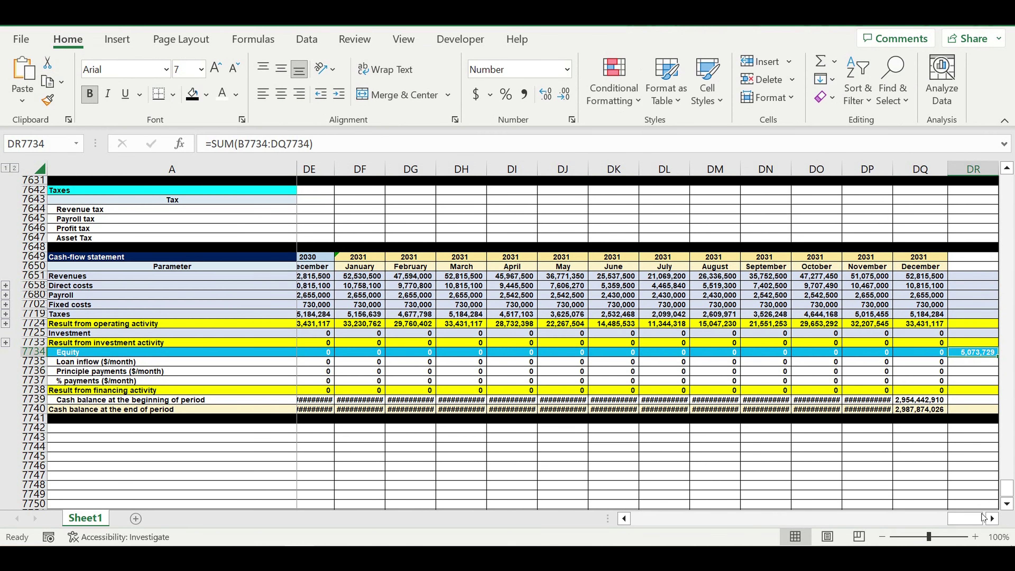
{"action": "left_click", "coordinate": [992, 518]}
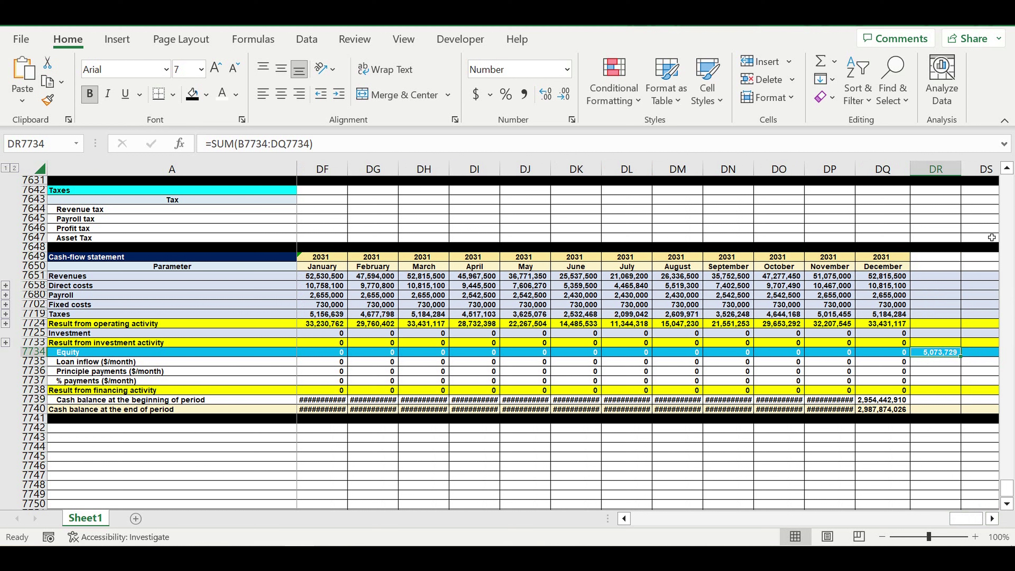
{"action": "left_click_drag", "start_coordinate": [968, 361], "coordinate": [979, 366]}
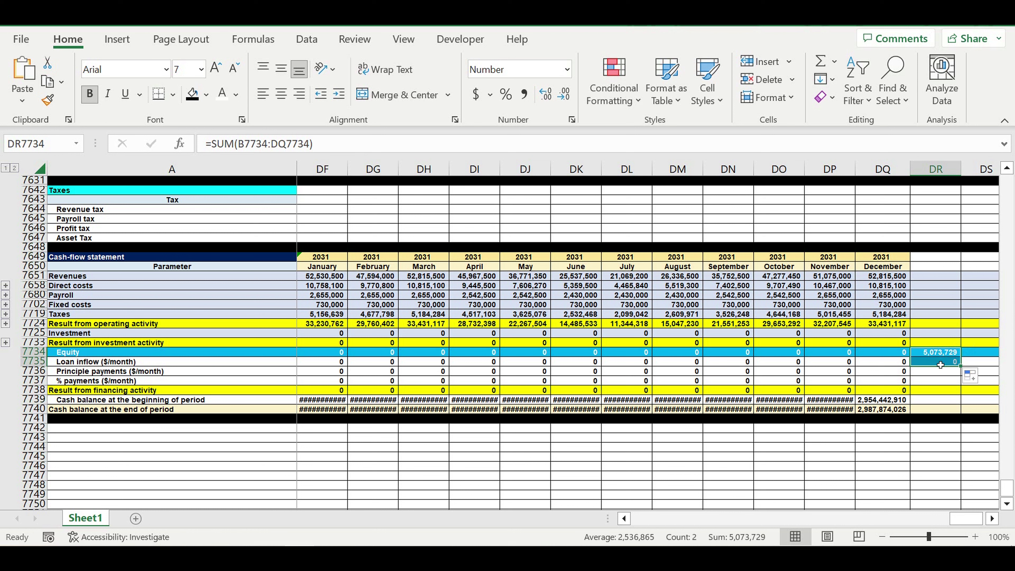
{"action": "left_click", "coordinate": [940, 365]}
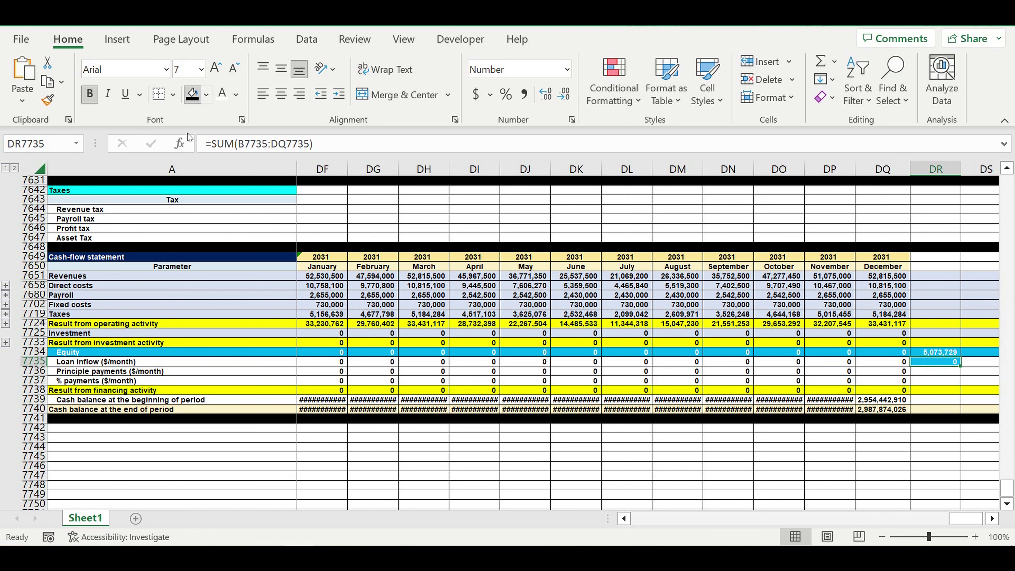
{"action": "left_click", "coordinate": [206, 94]}
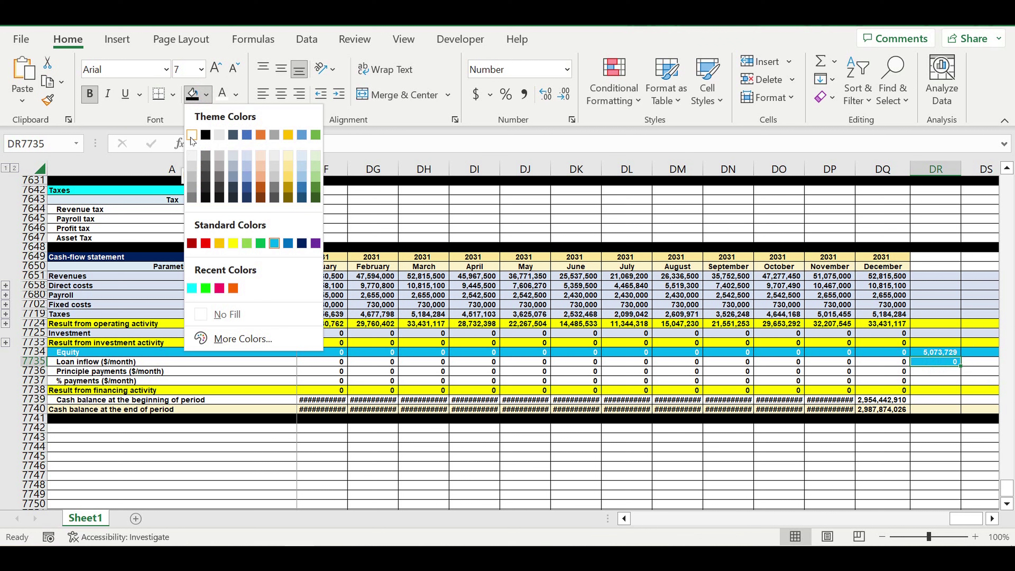
{"action": "left_click", "coordinate": [192, 135]}
{"action": "left_click", "coordinate": [238, 99]}
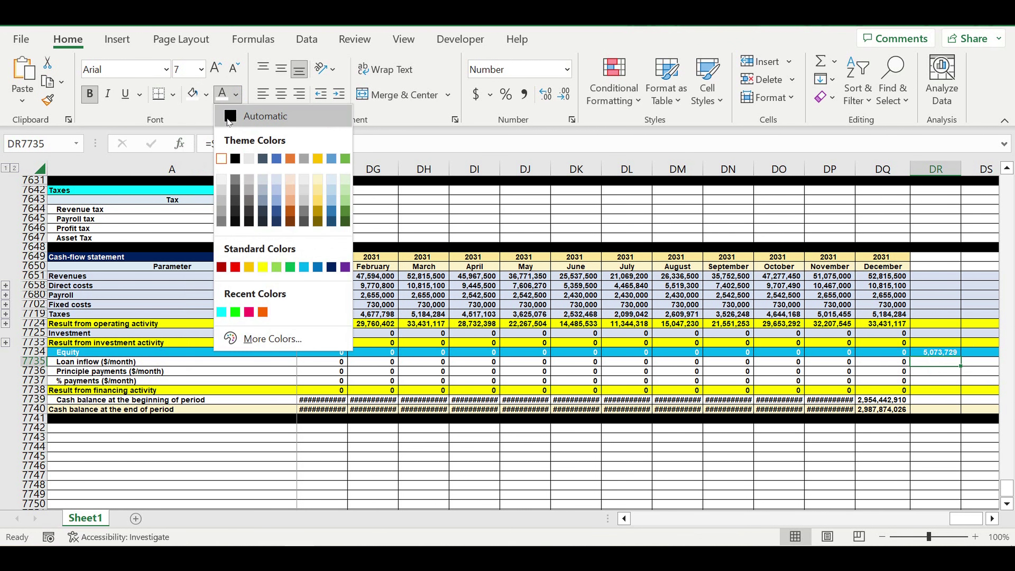
{"action": "left_click", "coordinate": [232, 113]}
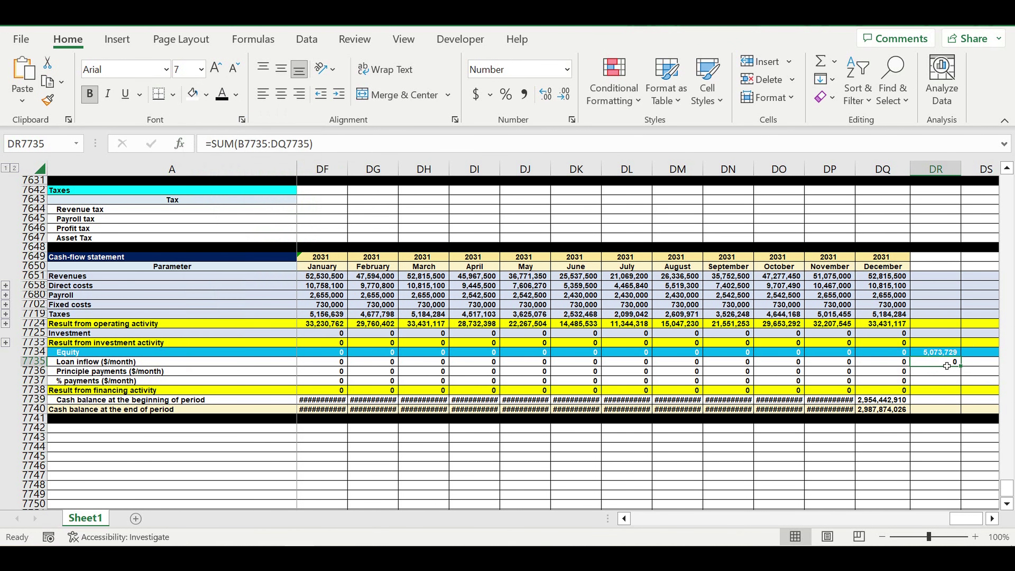
Reset the 2022 equity contributions to 0 by filling January's zero across through November.
{"action": "left_click", "coordinate": [945, 356]}
{"action": "left_click_drag", "start_coordinate": [966, 519], "coordinate": [591, 520]}
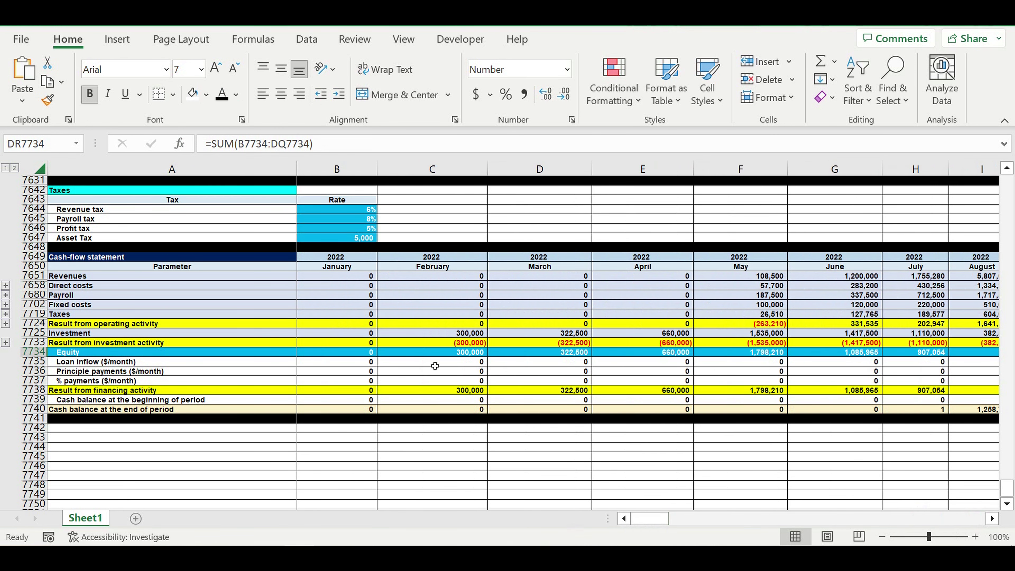
{"action": "left_click", "coordinate": [371, 353]}
{"action": "left_click_drag", "start_coordinate": [383, 361], "coordinate": [778, 322]}
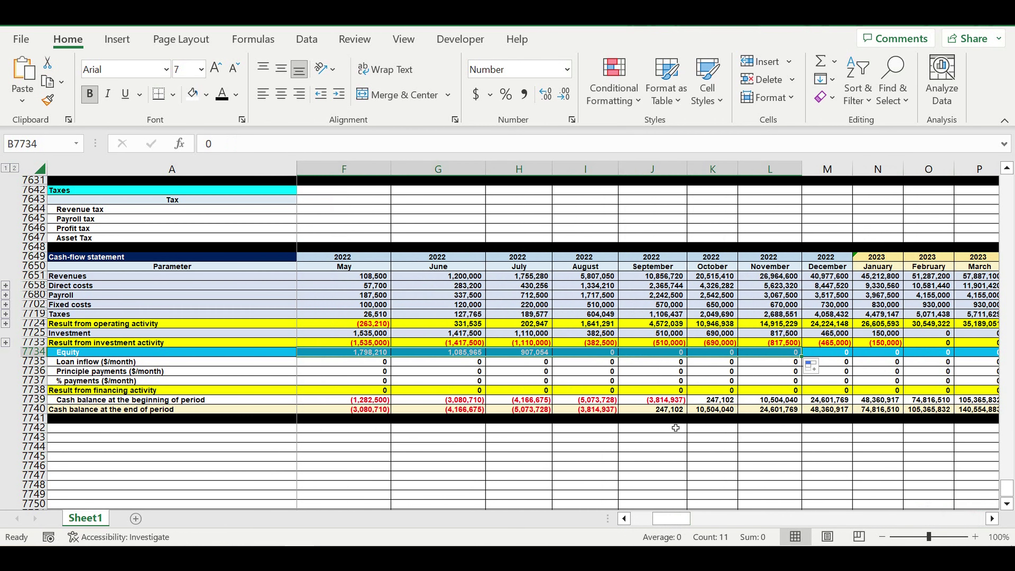
{"action": "left_click", "coordinate": [672, 437]}
Set the loan amount in the Loan section to 2,000,000.
{"action": "left_click_drag", "start_coordinate": [671, 518], "coordinate": [606, 525]}
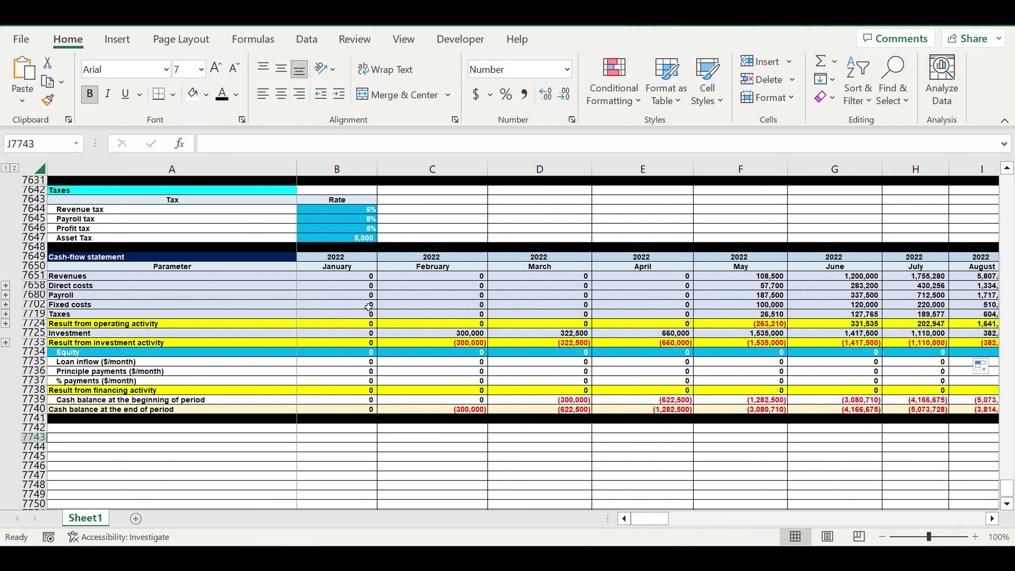
{"action": "scroll", "coordinate": [371, 307], "scroll_direction": "up", "scroll_amount": 5}
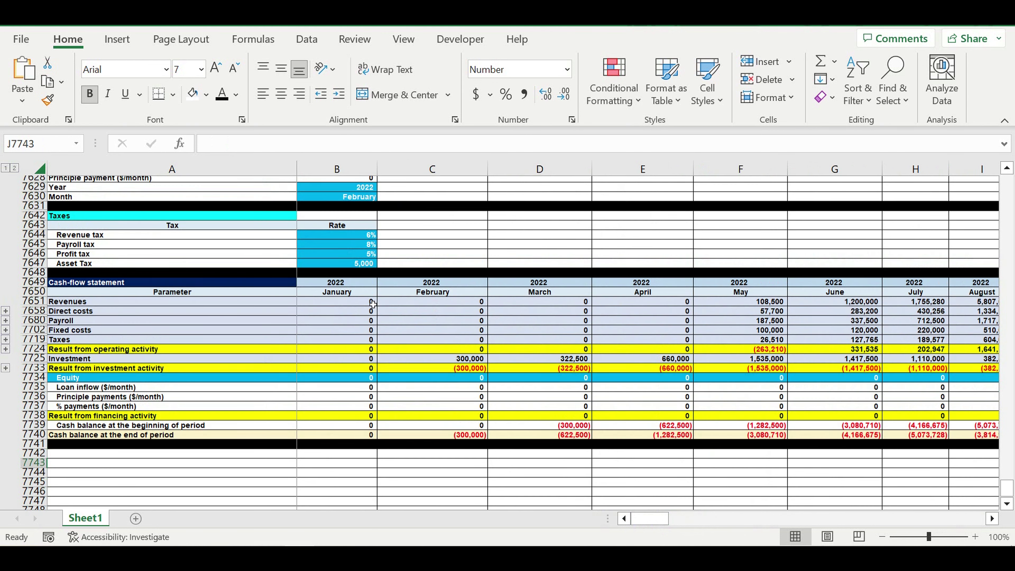
{"action": "left_click", "coordinate": [346, 249]}
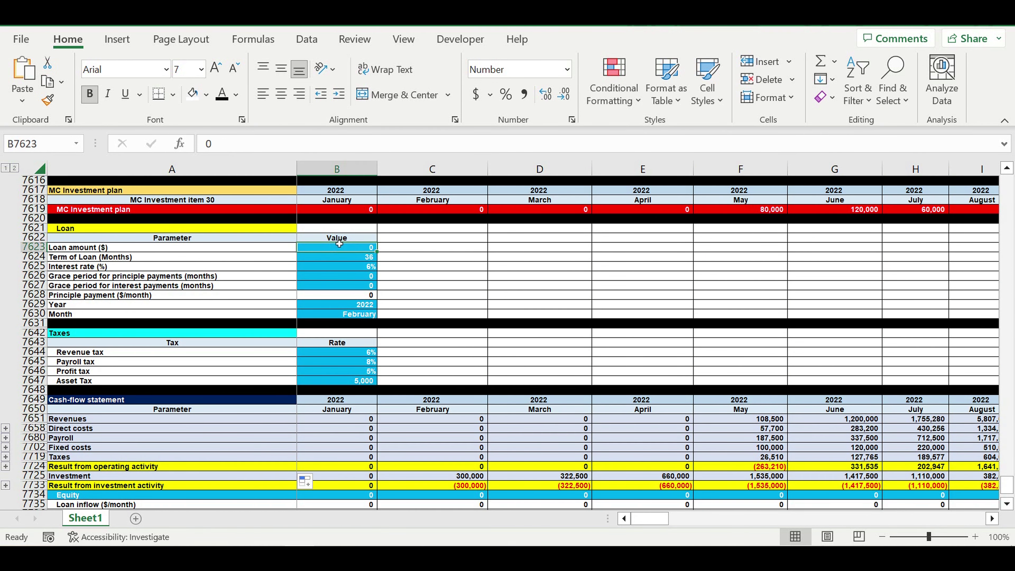
{"action": "type", "text": "2000000"}
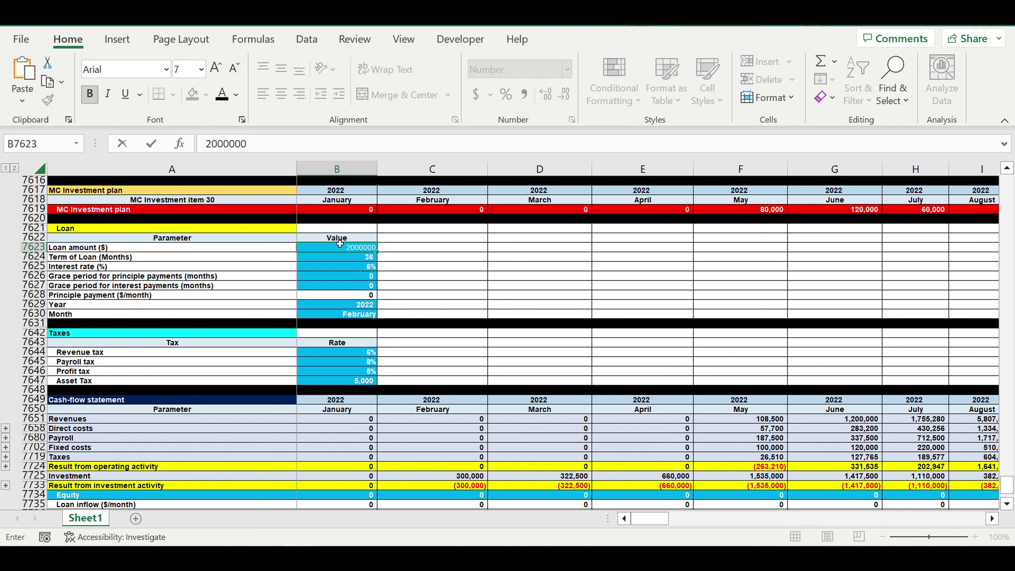
{"action": "key", "text": "Return"}
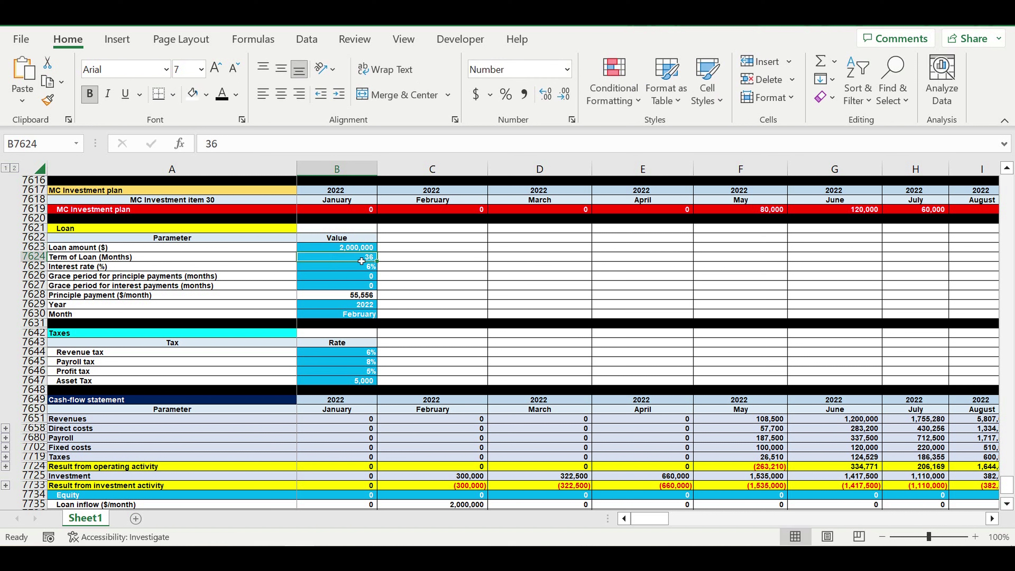
Examine the loan's interest rate, grace periods and start date, its February inflow, and the end-of-period cash balances from February through August 2022.
{"action": "left_click", "coordinate": [353, 269]}
{"action": "left_click_drag", "start_coordinate": [353, 279], "coordinate": [352, 289]}
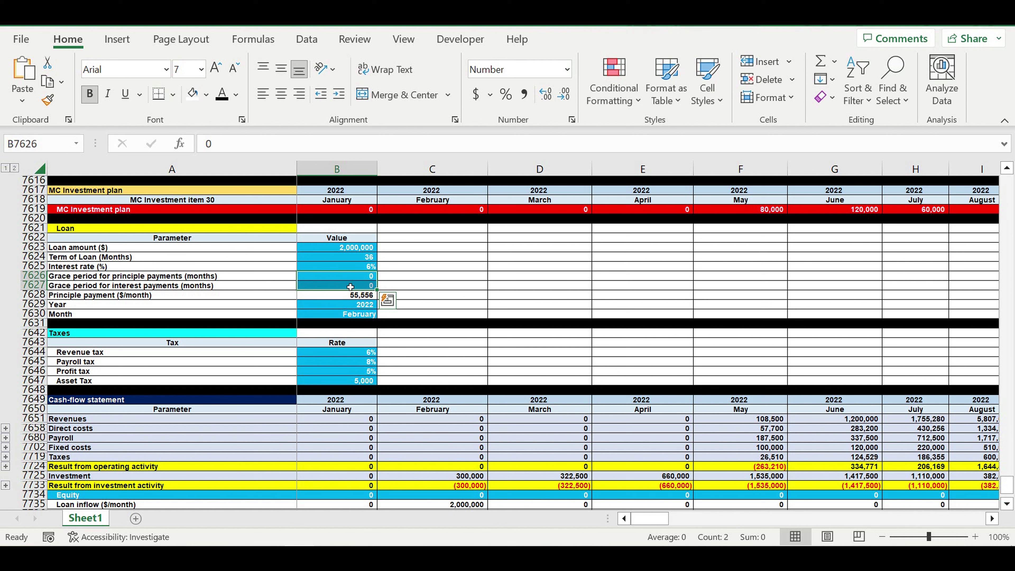
{"action": "left_click_drag", "start_coordinate": [343, 308], "coordinate": [346, 314]}
{"action": "scroll", "coordinate": [571, 322], "scroll_direction": "down", "scroll_amount": 6}
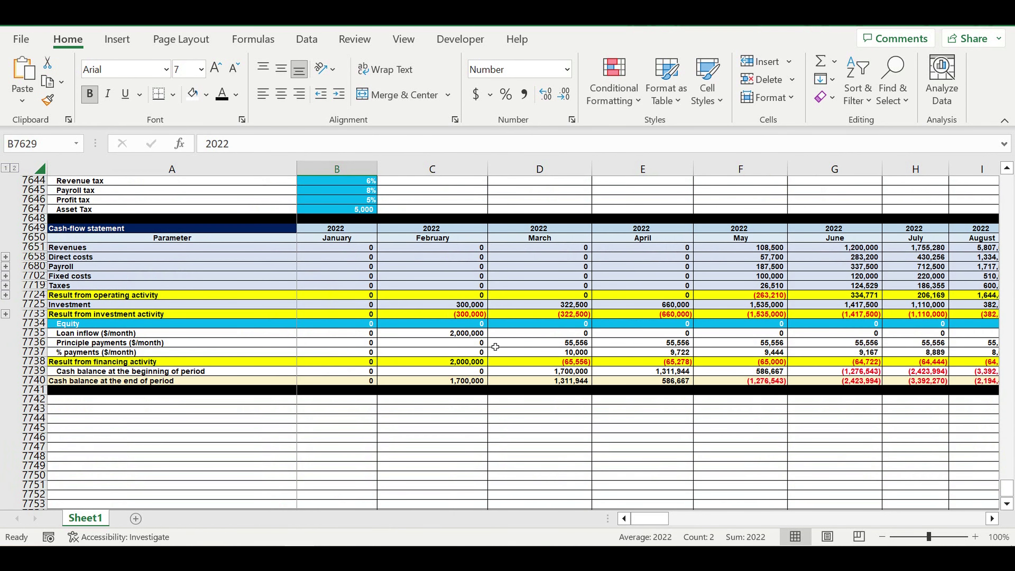
{"action": "left_click", "coordinate": [464, 334]}
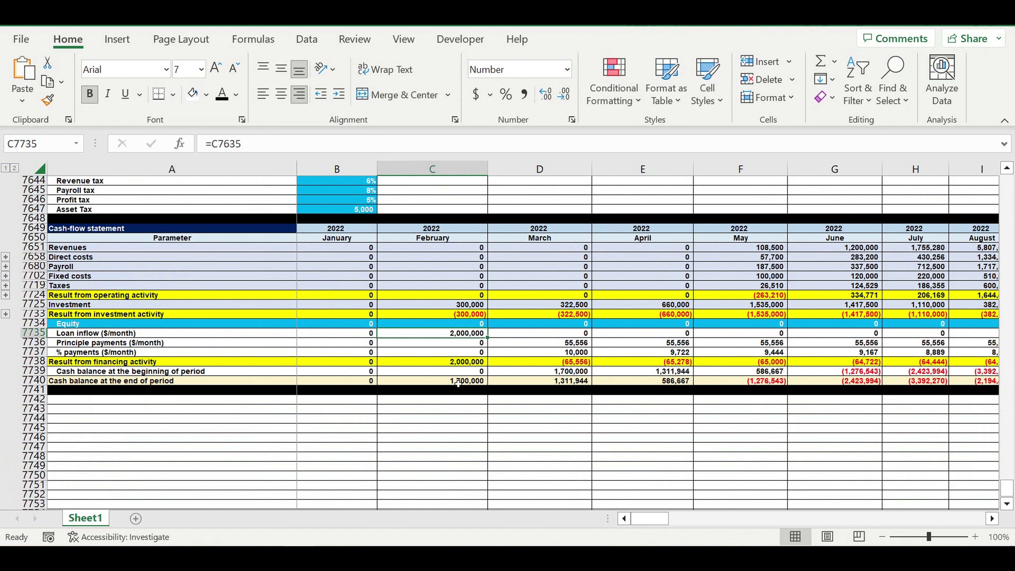
{"action": "left_click_drag", "start_coordinate": [458, 382], "coordinate": [668, 383]}
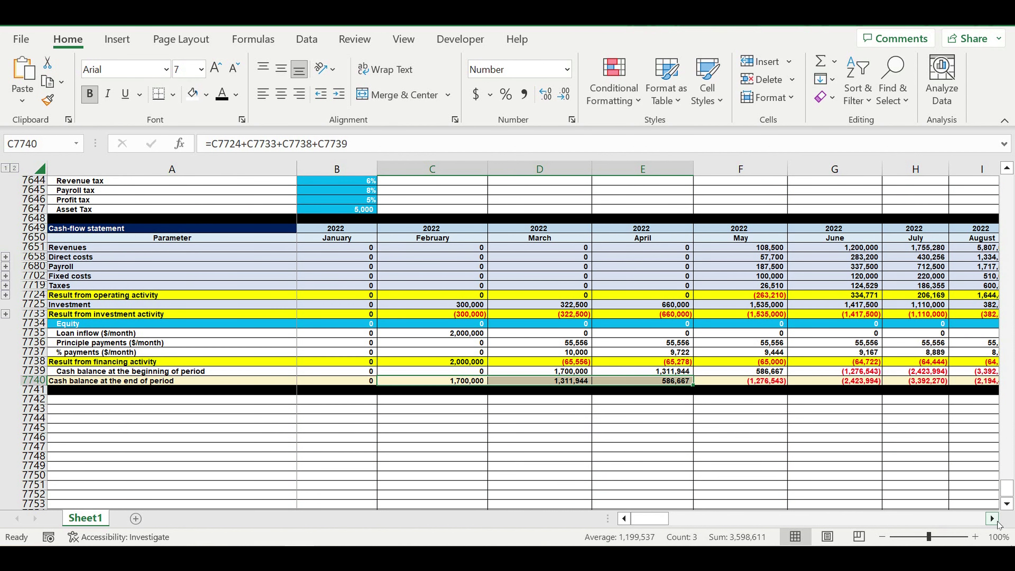
{"action": "scroll", "coordinate": [623, 436], "scroll_direction": "right", "scroll_amount": 3}
{"action": "left_click", "coordinate": [619, 382]}
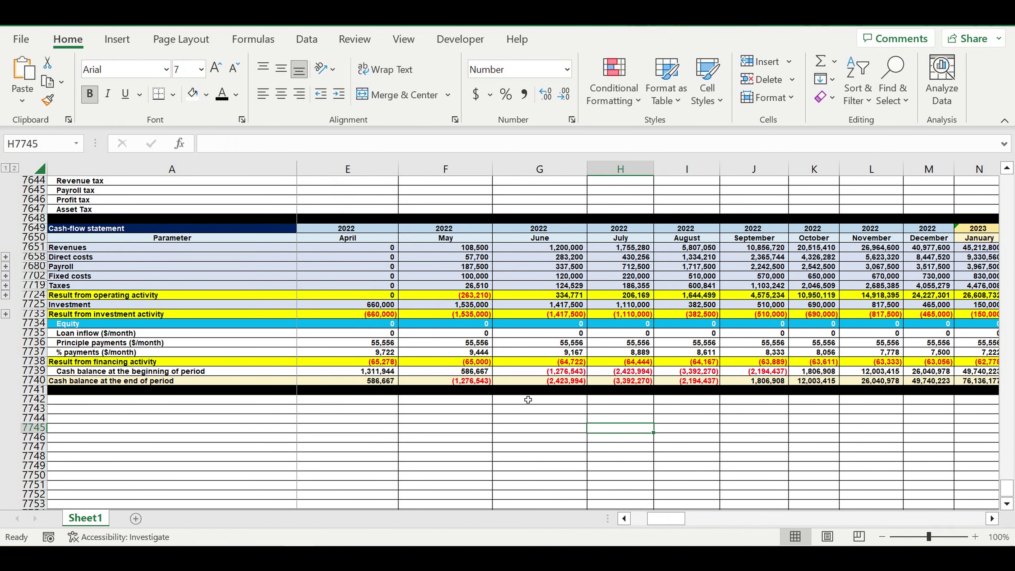
{"action": "left_click_drag", "start_coordinate": [469, 382], "coordinate": [689, 382]}
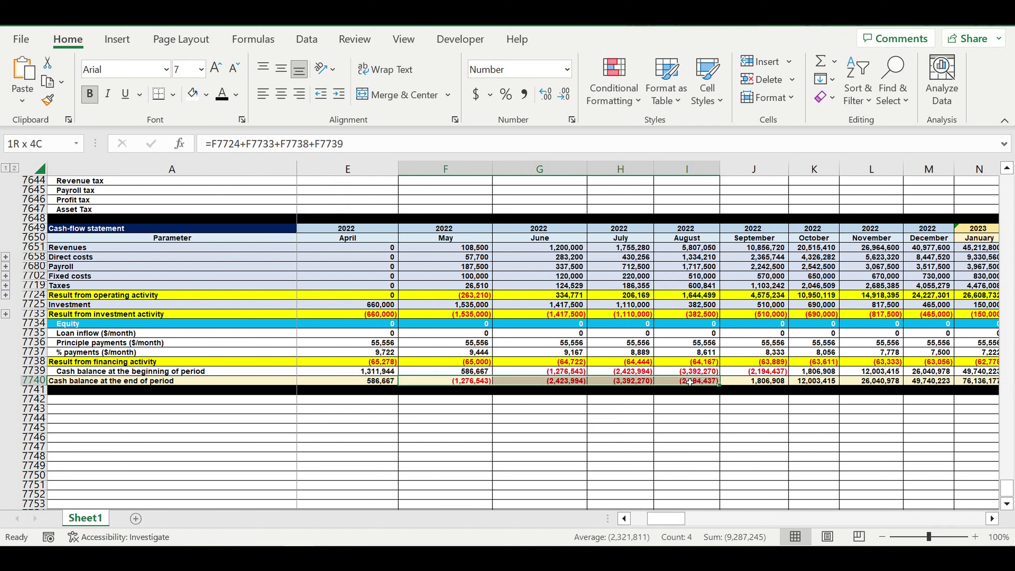
{"action": "left_click_drag", "start_coordinate": [690, 382], "coordinate": [689, 381]}
{"action": "left_click", "coordinate": [663, 418]}
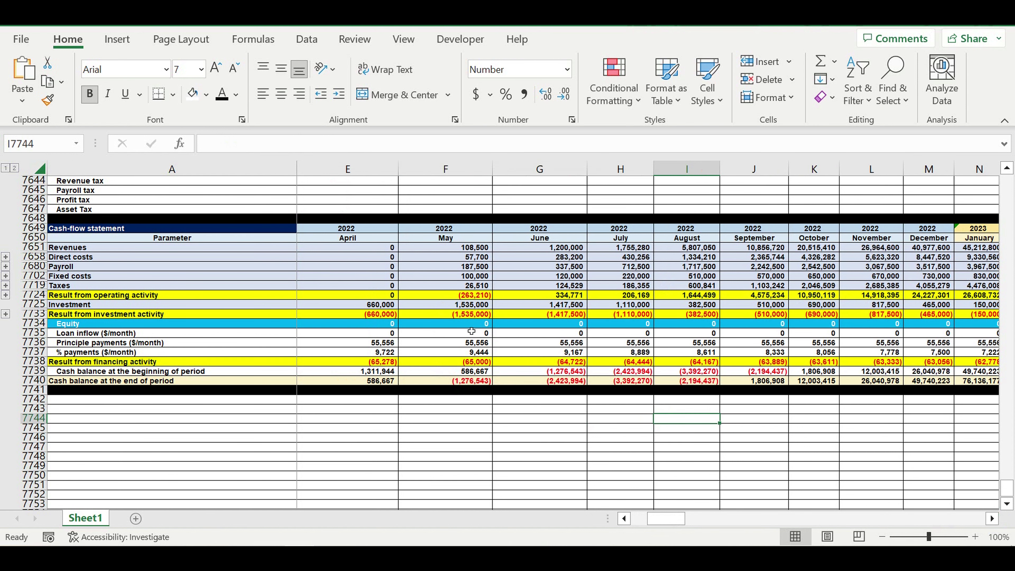
Set the May 2022 equity contribution in the cash-flow statement to 2,000,000.
{"action": "left_click", "coordinate": [462, 324]}
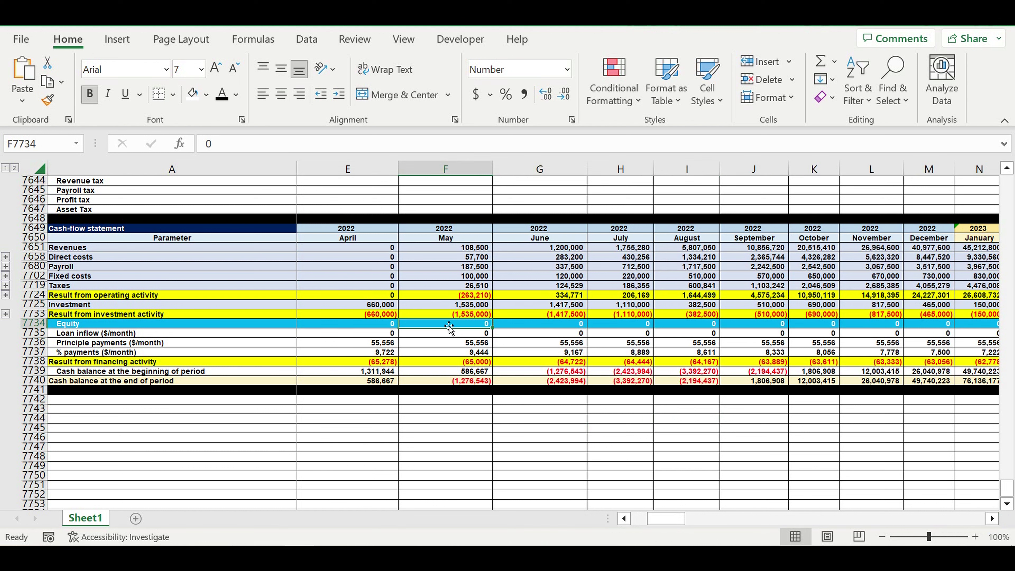
{"action": "type", "text": "2"}
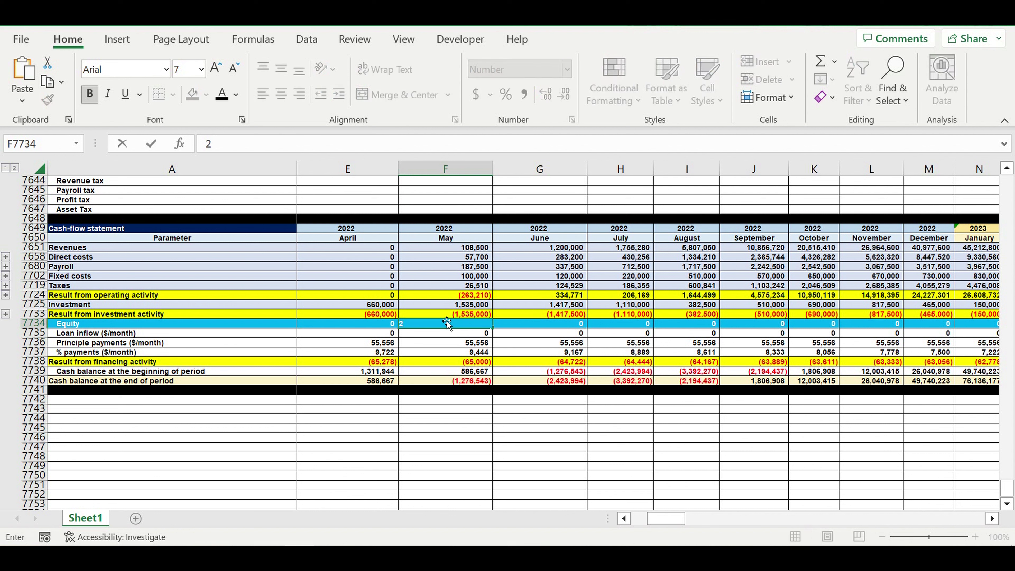
{"action": "type", "text": ",000,000"}
{"action": "key", "text": "Return"}
{"action": "left_click", "coordinate": [475, 325]}
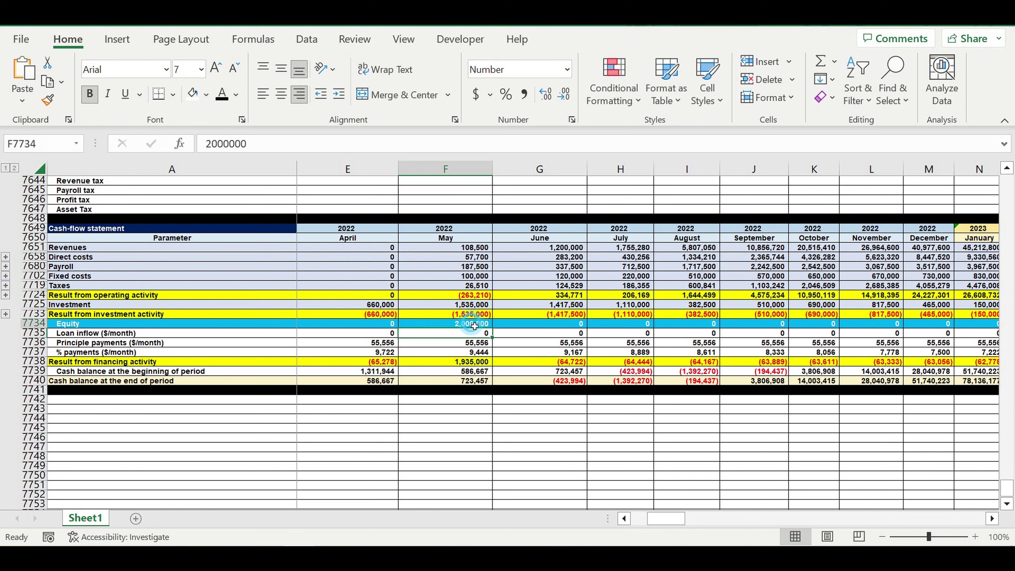
Check the remaining negative cash balances from June to August 2022 and set the June equity contribution to 430,000.
{"action": "left_click", "coordinate": [626, 382]}
{"action": "left_click", "coordinate": [555, 337]}
{"action": "left_click_drag", "start_coordinate": [571, 381], "coordinate": [698, 383]}
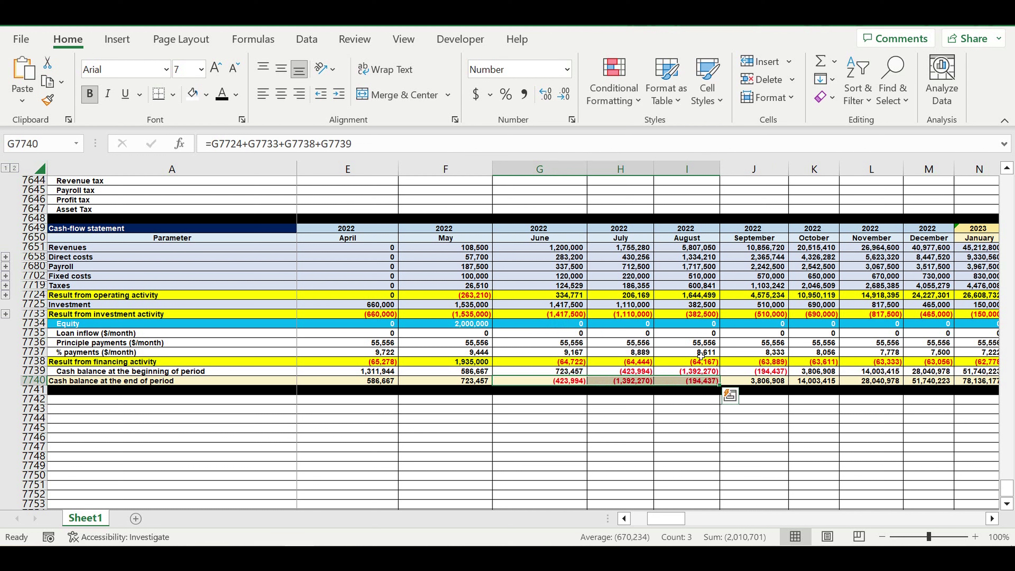
{"action": "left_click", "coordinate": [559, 323]}
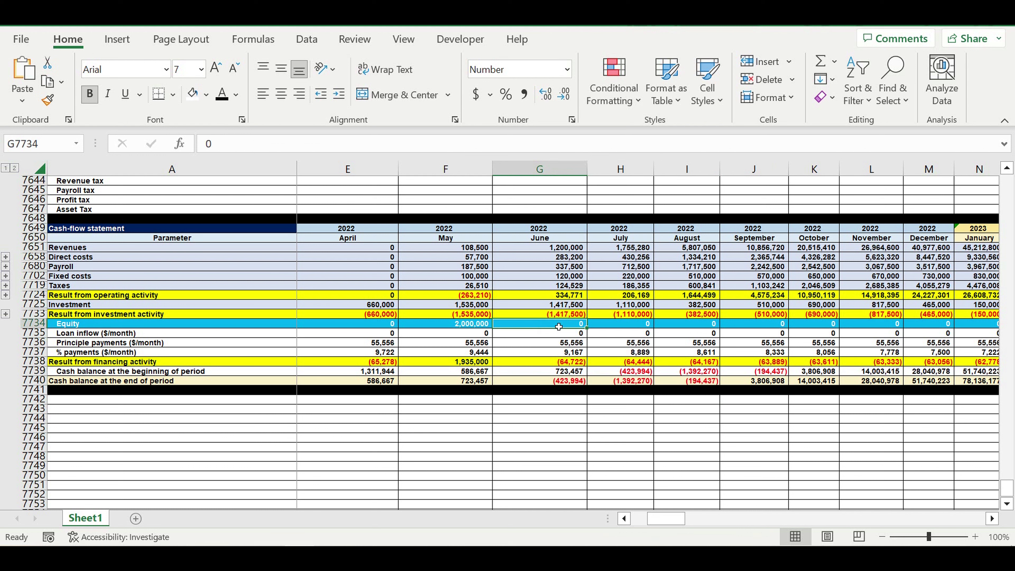
{"action": "type", "text": "430000"}
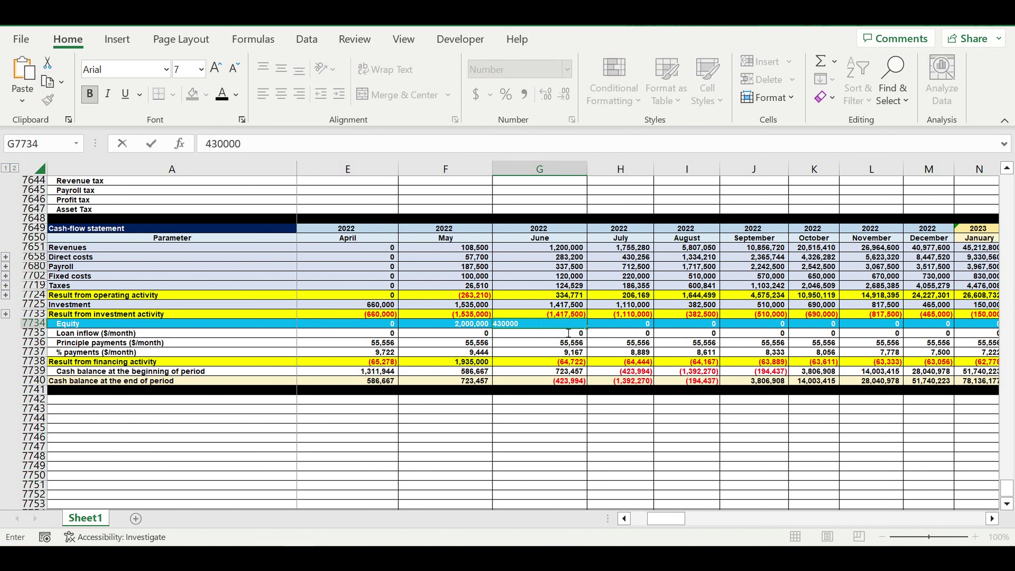
{"action": "key", "text": "Return"}
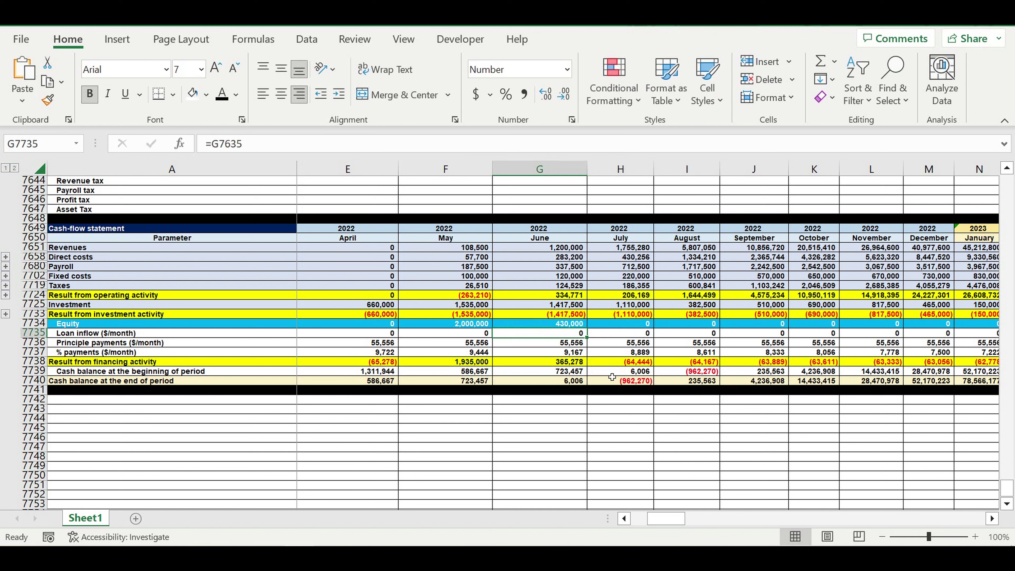
Set the July 2022 equity contribution to 962,271 to cover that month's negative closing cash balance.
{"action": "left_click", "coordinate": [623, 382]}
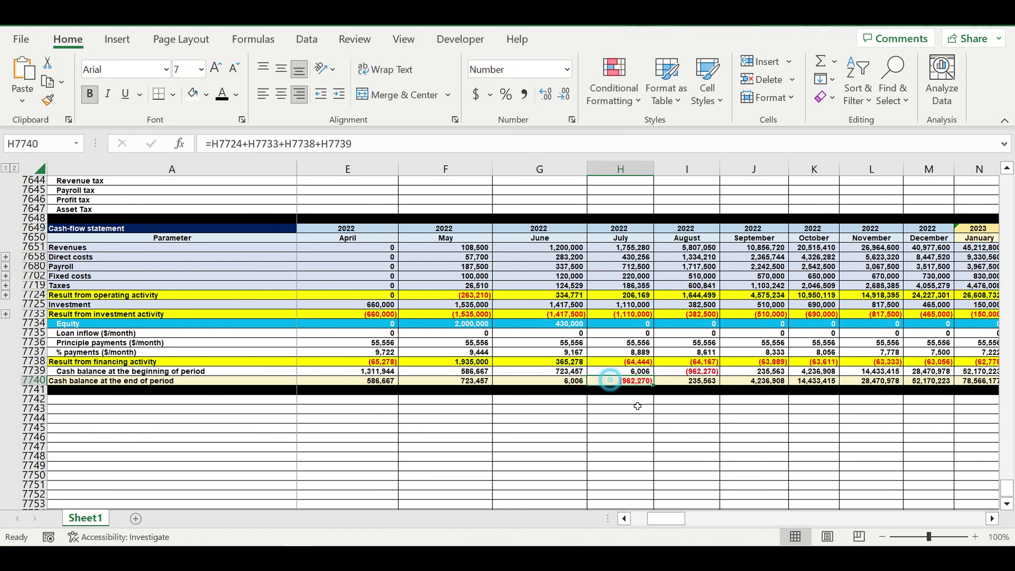
{"action": "left_click", "coordinate": [627, 327]}
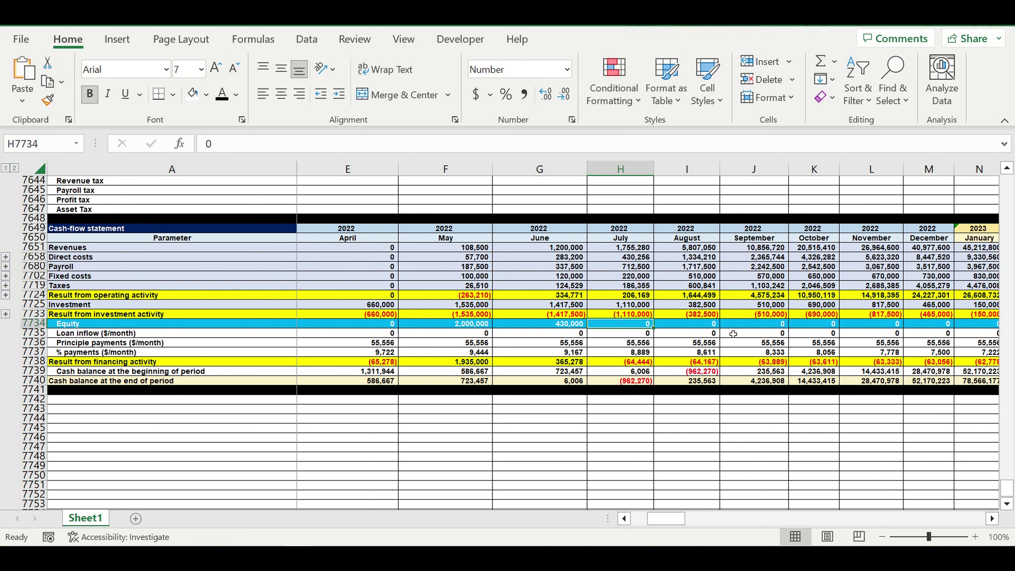
{"action": "type", "text": "96227"}
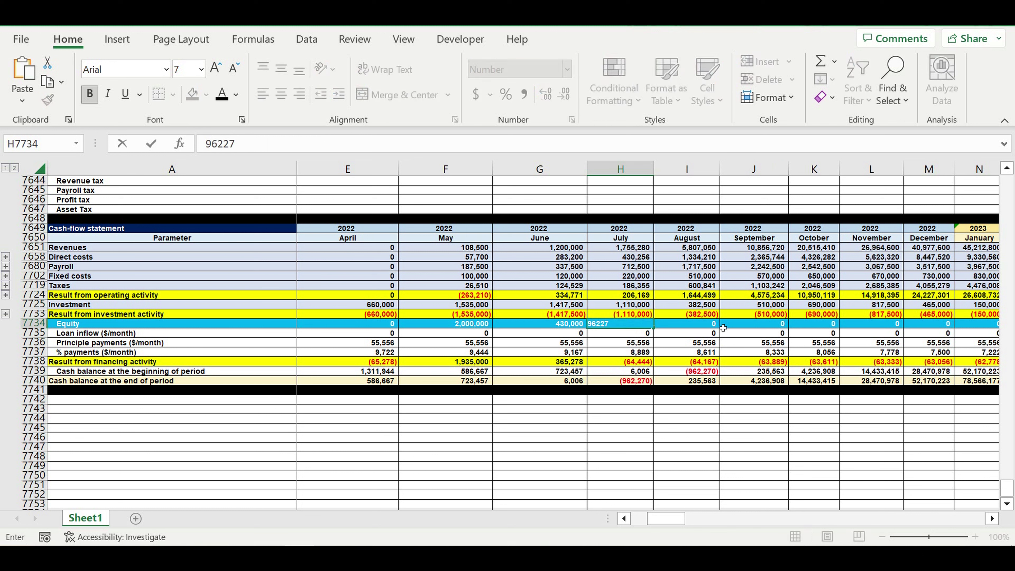
{"action": "key", "text": "Return"}
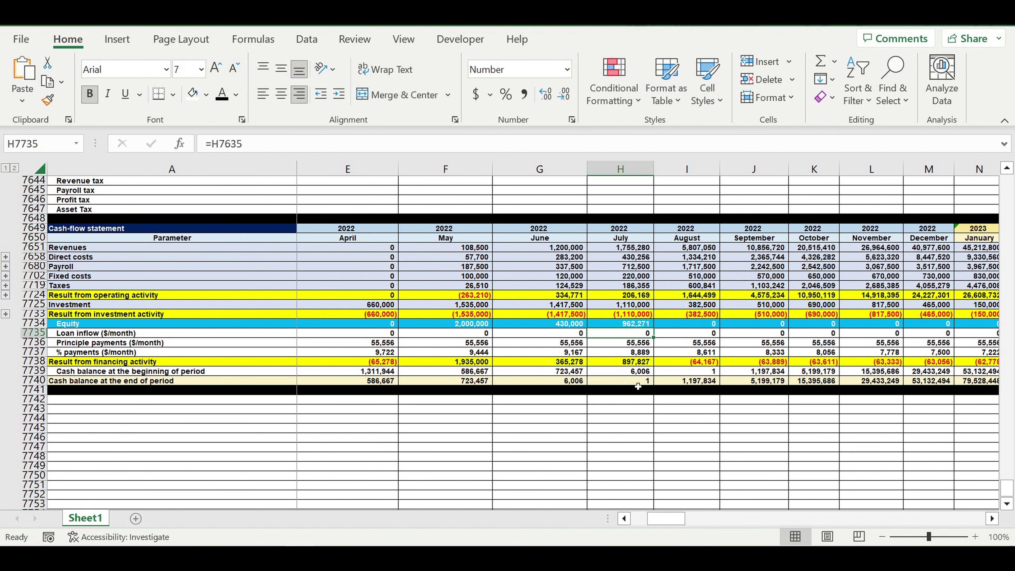
Examine the closing cash balances from July 2022 onward and the Equity and Loan inflow totals in DR7734:DR7735, including their combined sum.
{"action": "left_click", "coordinate": [632, 380]}
{"action": "left_click_drag", "start_coordinate": [697, 382], "coordinate": [986, 390]}
{"action": "left_click", "coordinate": [753, 446]}
{"action": "left_click_drag", "start_coordinate": [692, 518], "coordinate": [966, 517]}
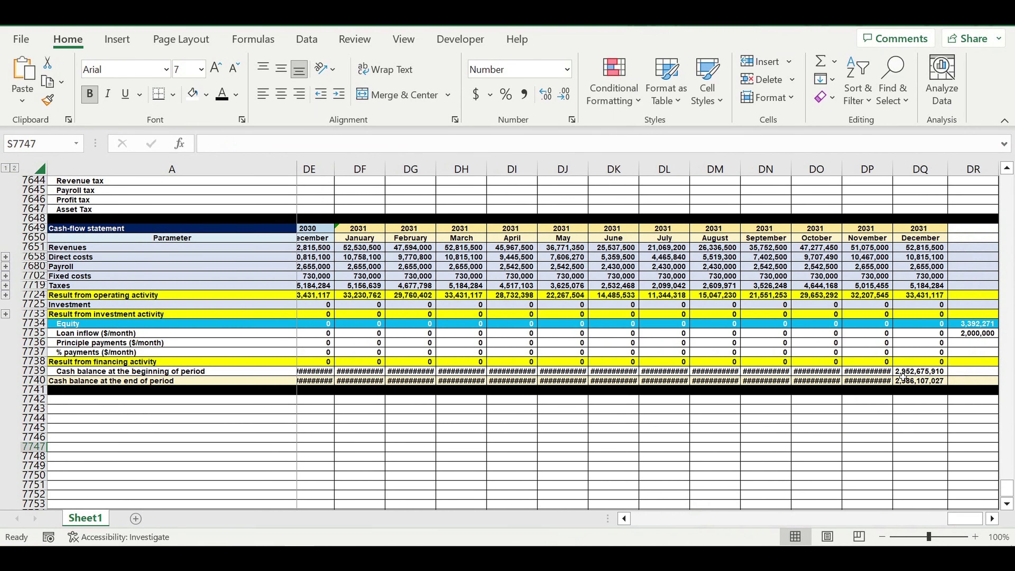
{"action": "left_click", "coordinate": [992, 518]}
{"action": "left_click", "coordinate": [992, 518]}
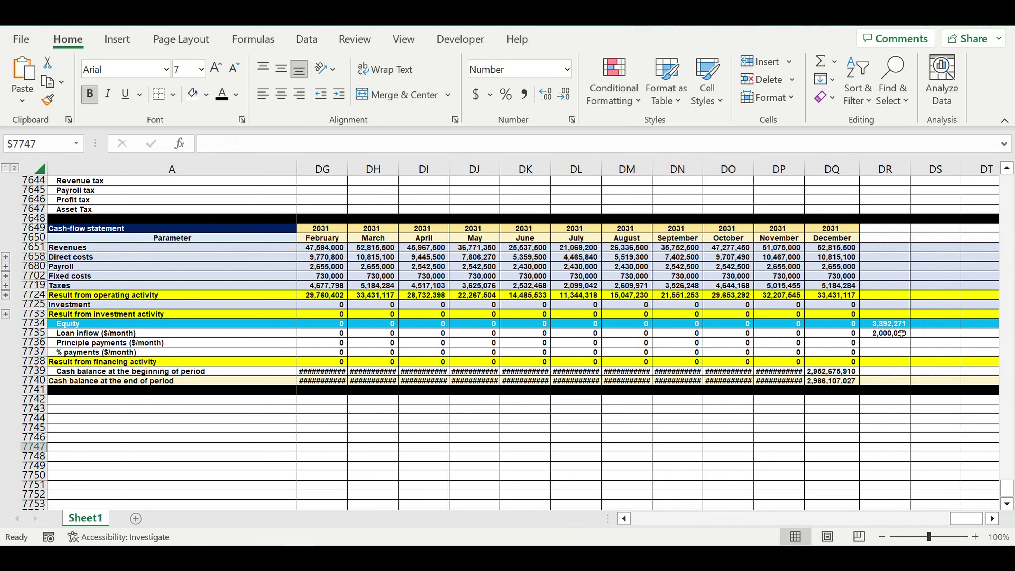
{"action": "left_click_drag", "start_coordinate": [893, 325], "coordinate": [904, 331]}
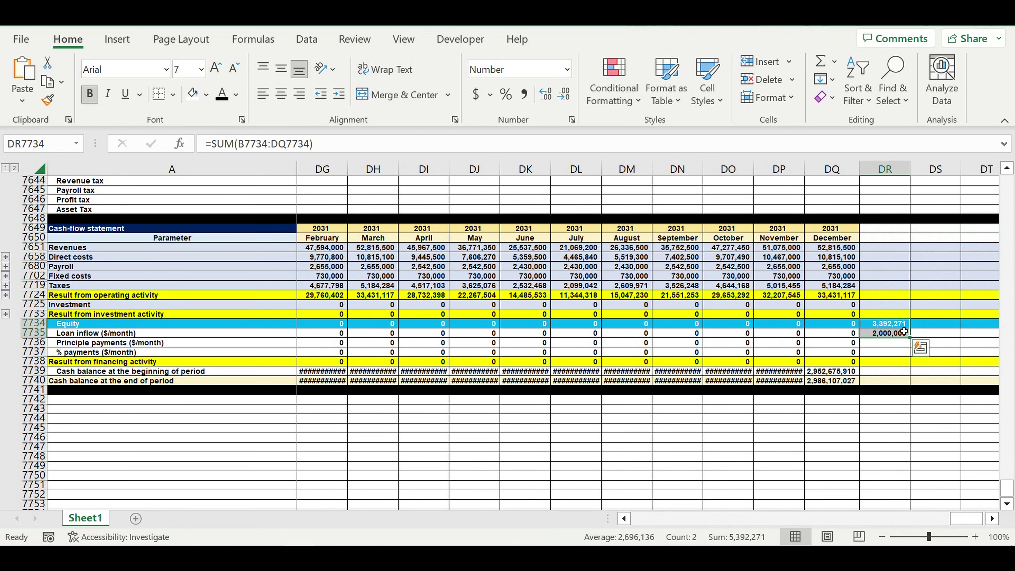
{"action": "left_click", "coordinate": [899, 327]}
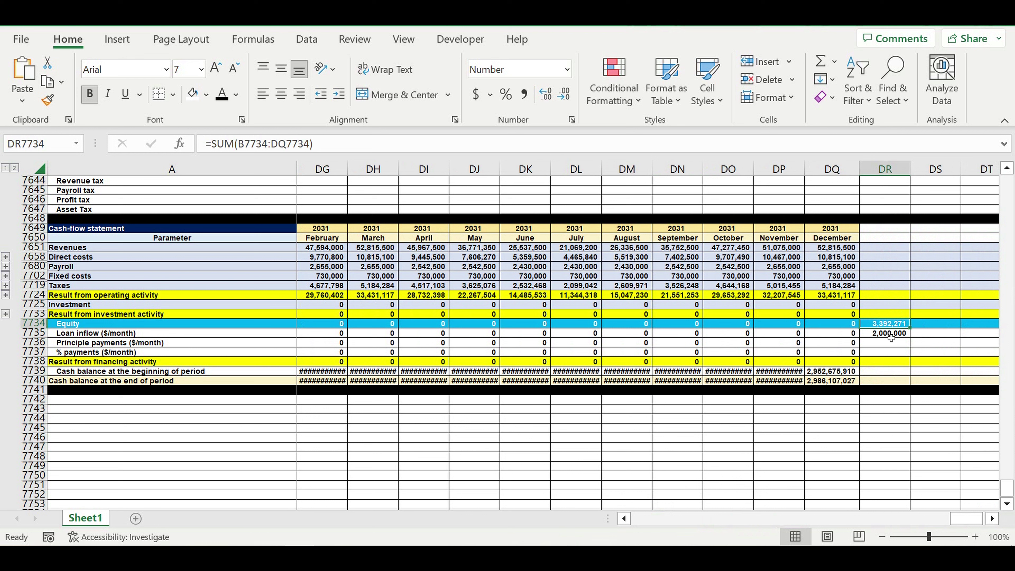
{"action": "left_click", "coordinate": [889, 337]}
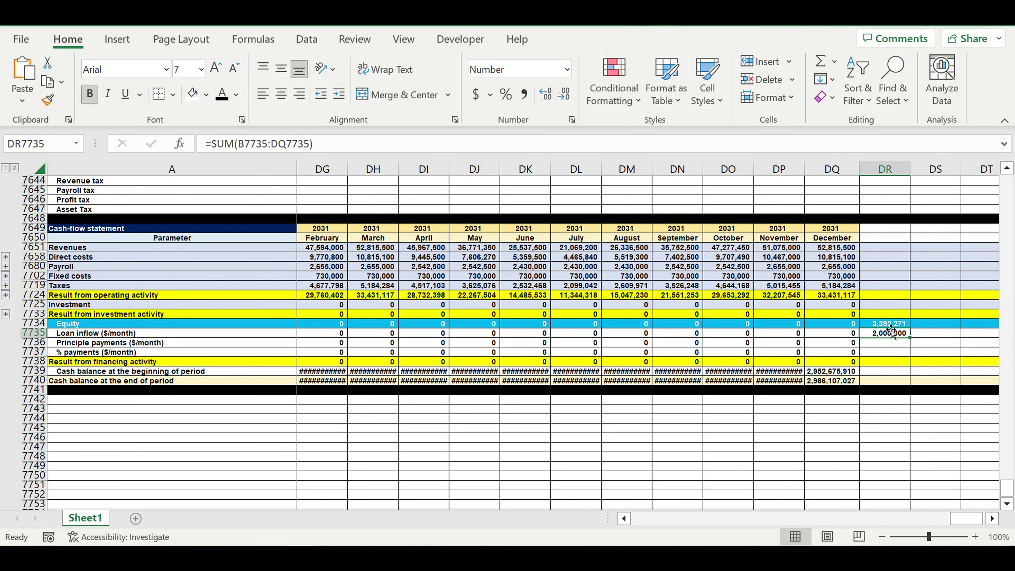
{"action": "left_click_drag", "start_coordinate": [889, 324], "coordinate": [889, 333]}
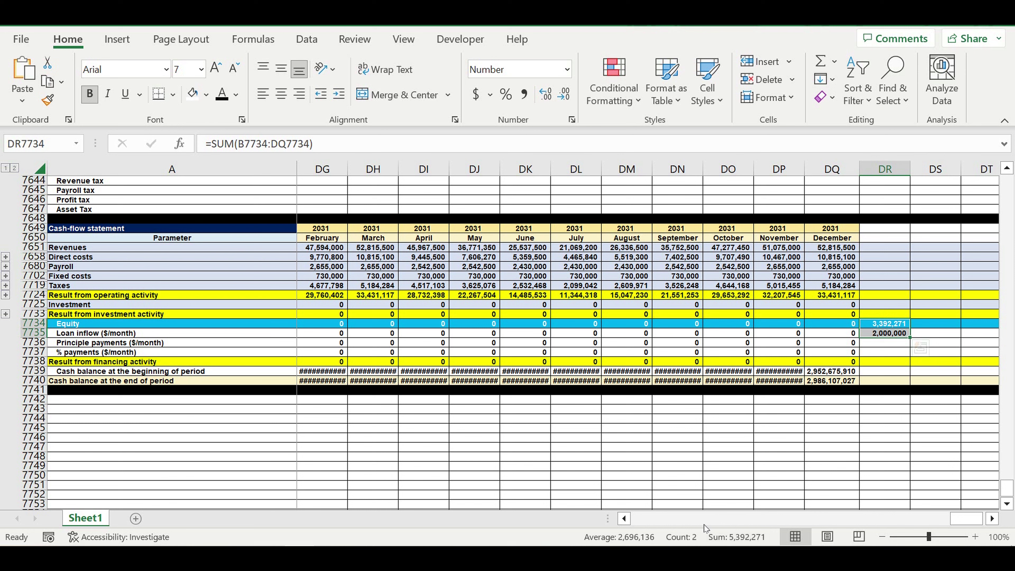
Add the labels "Financing needed" in A7742 and "Type of financing" in A7743 below the cash-flow statement.
{"action": "left_click_drag", "start_coordinate": [969, 520], "coordinate": [455, 522]}
{"action": "scroll", "coordinate": [99, 351], "scroll_direction": "down", "scroll_amount": 2}
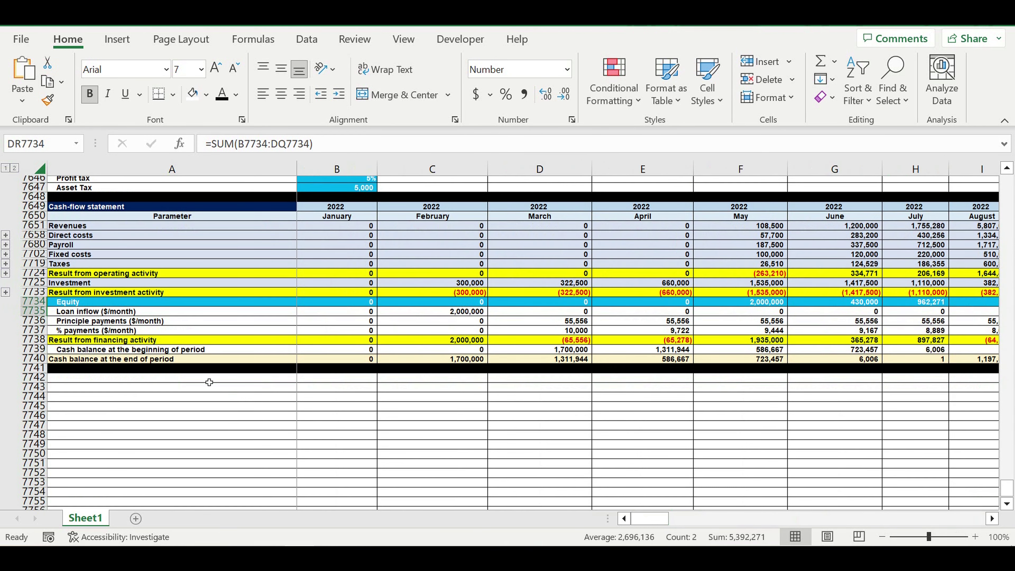
{"action": "left_click", "coordinate": [108, 343]}
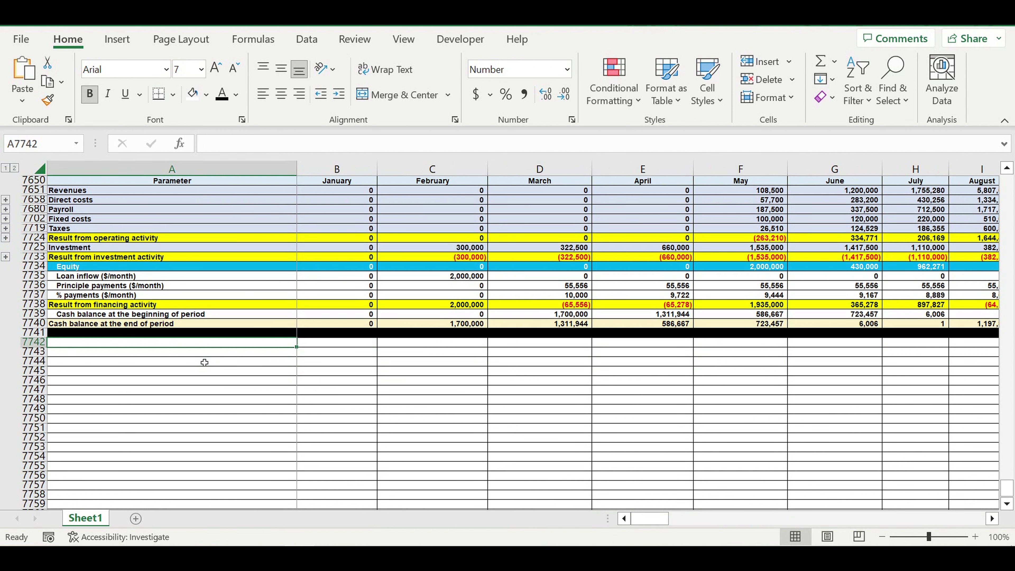
{"action": "type", "text": "Financing needed"}
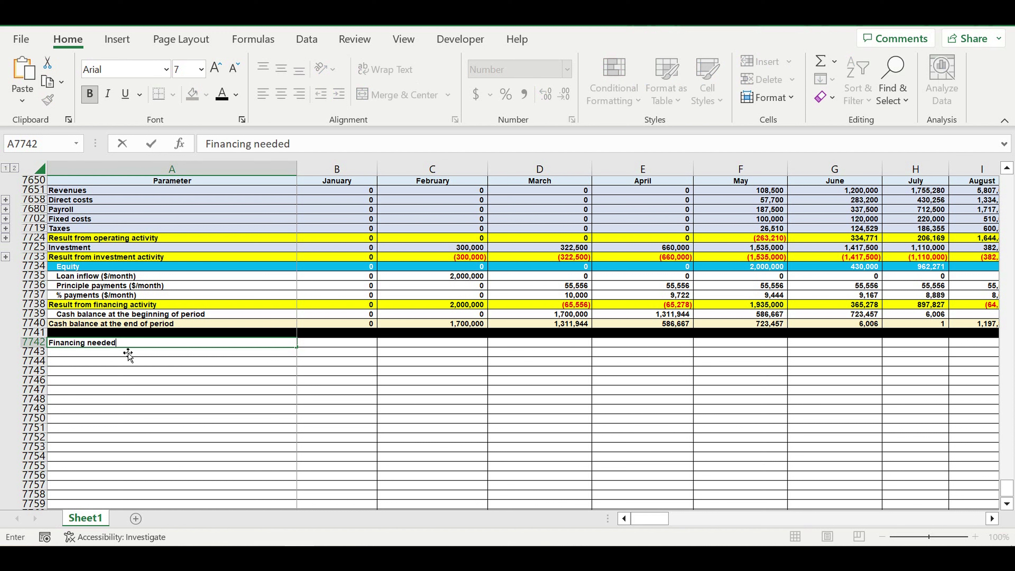
{"action": "key", "text": "Return"}
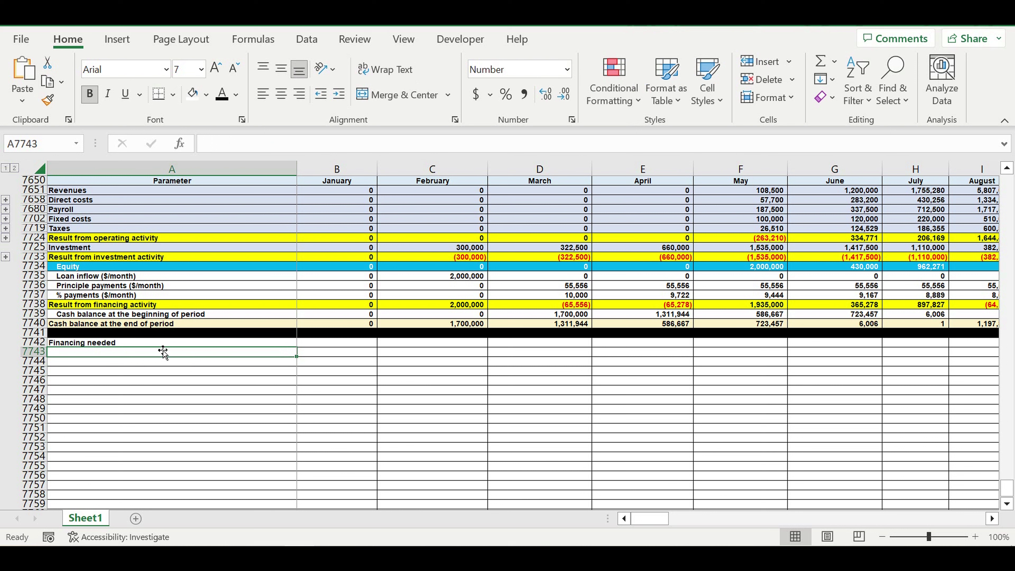
{"action": "type", "text": "Type of"}
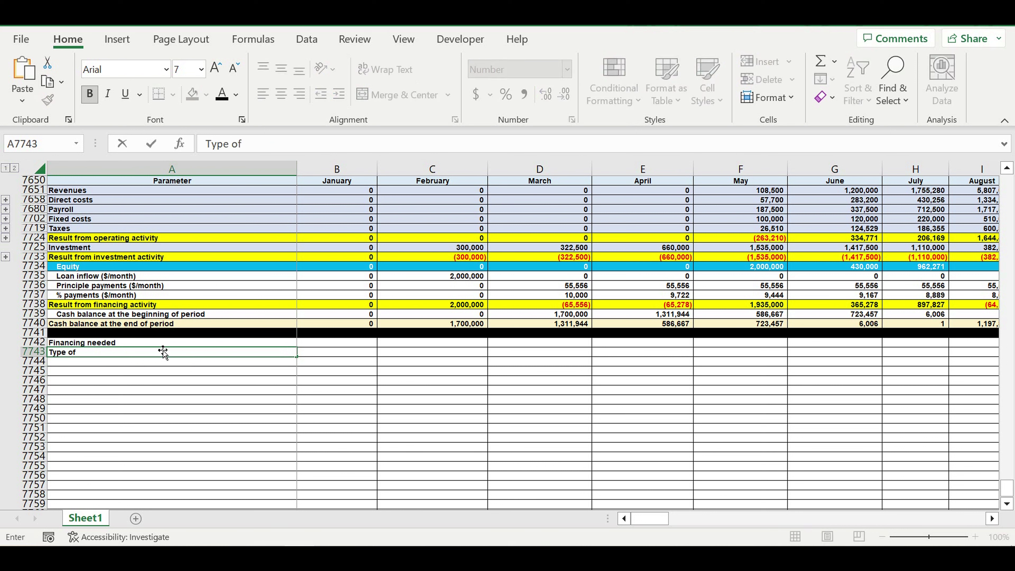
{"action": "type", "text": " financing"}
{"action": "key", "text": "Return"}
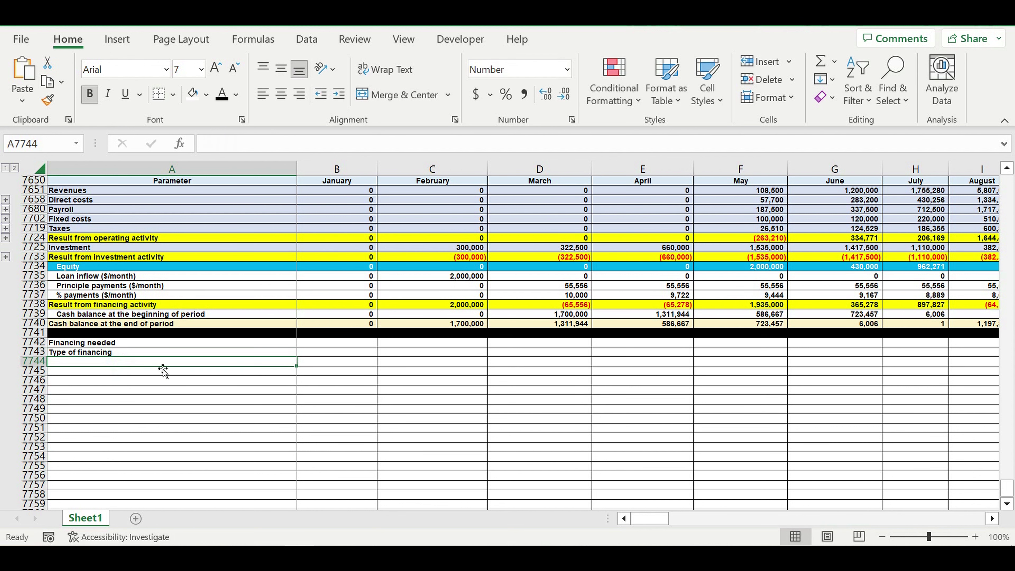
Add the row labels "Equity" in A7744 and "Loan" in A7745 under the type of financing label.
{"action": "type", "text": "Equity"}
{"action": "key", "text": "Return"}
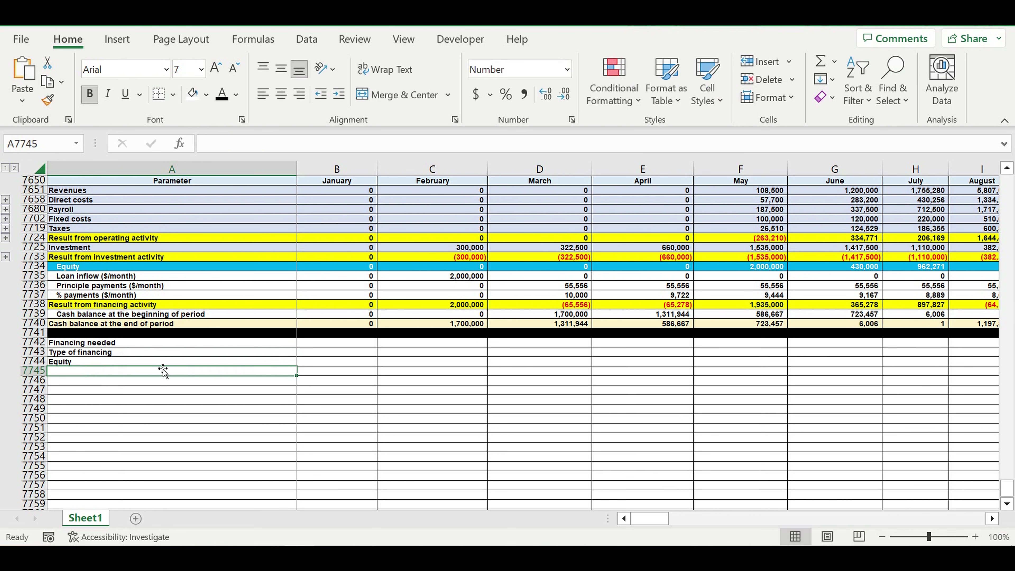
{"action": "type", "text": "Loan"}
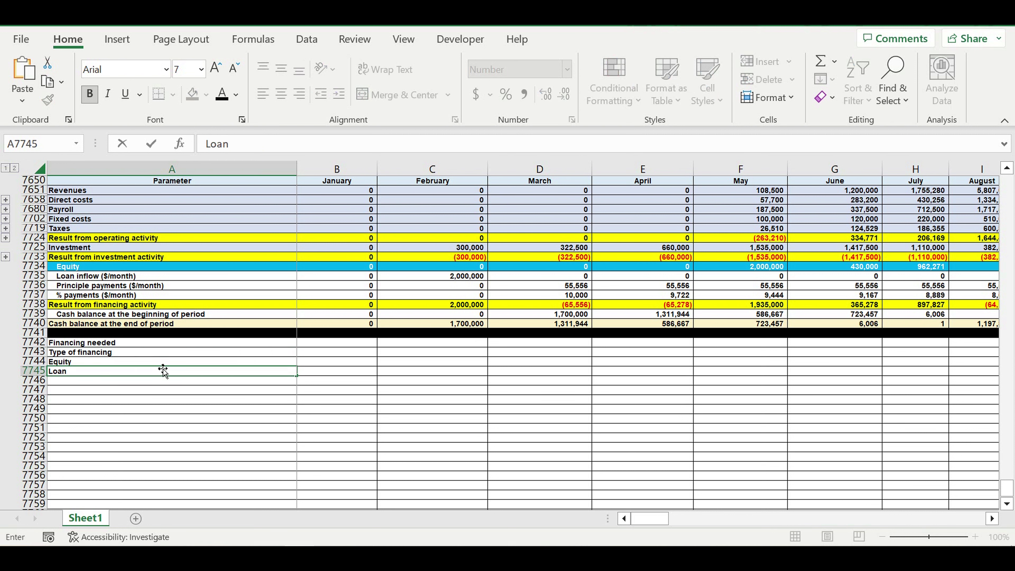
{"action": "key", "text": "Return"}
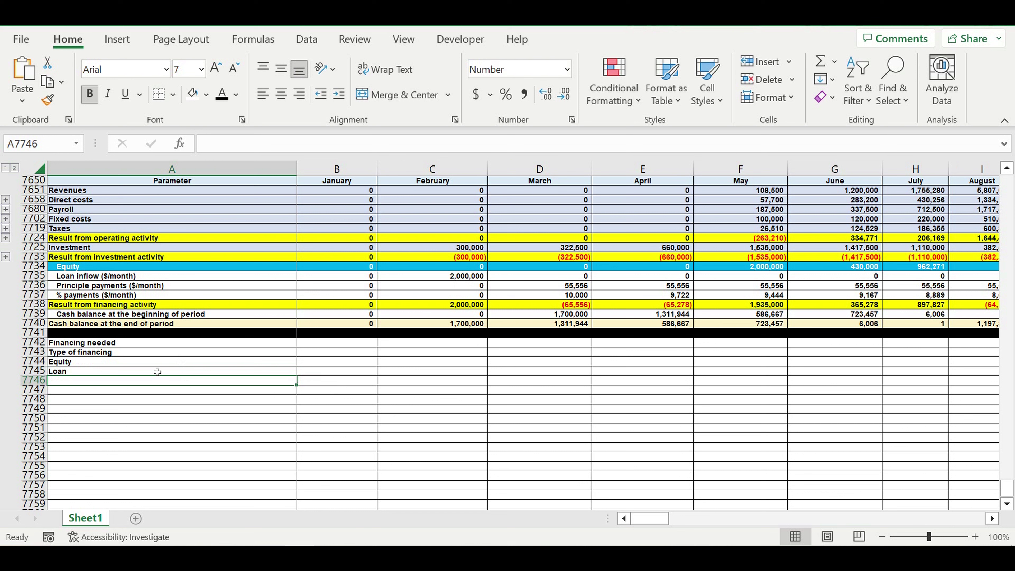
{"action": "left_click", "coordinate": [102, 361]}
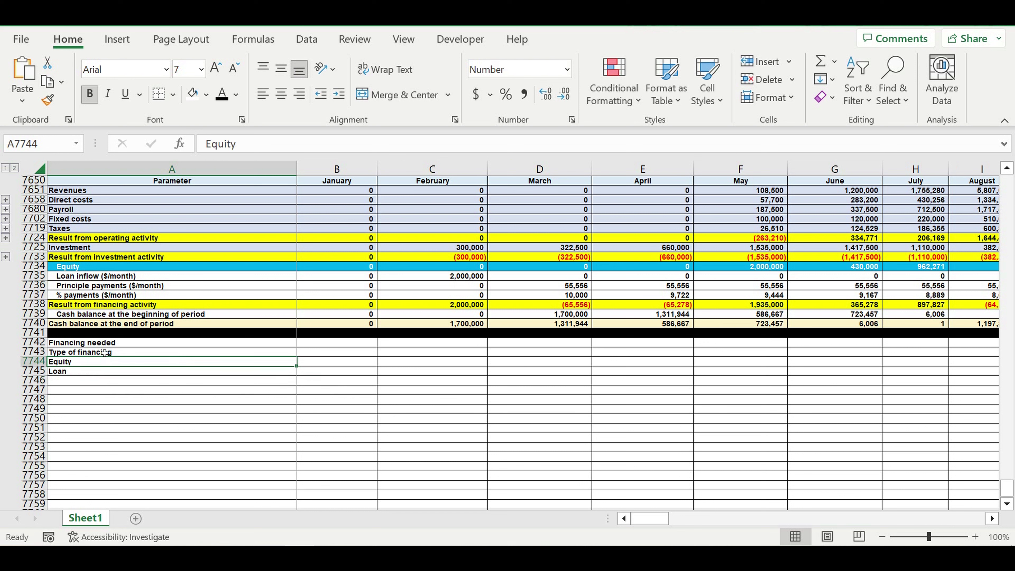
Enter "$" in B7743 as the amount column header beside "Type of financing".
{"action": "left_click", "coordinate": [98, 352]}
{"action": "left_click", "coordinate": [32, 351]}
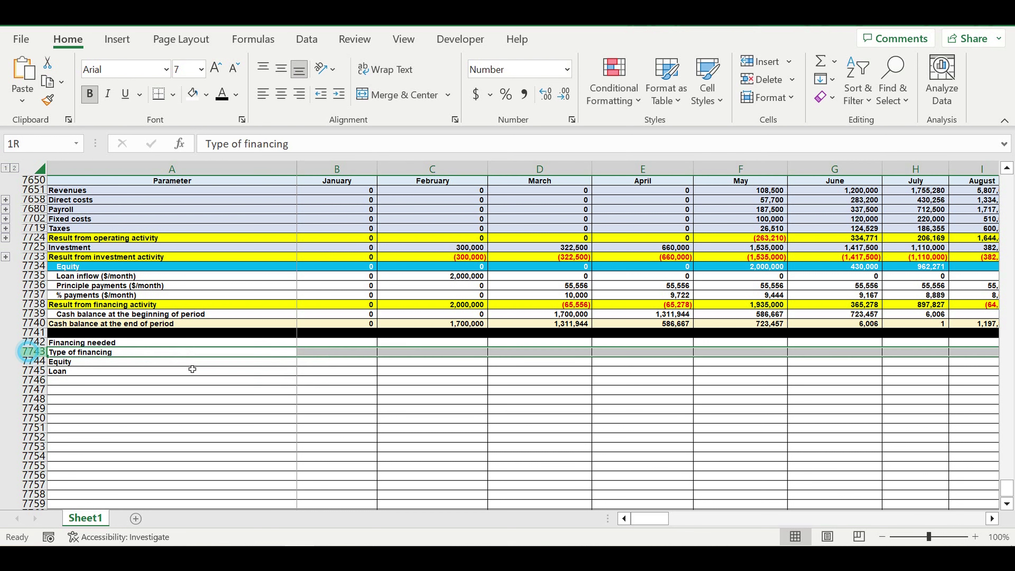
{"action": "left_click", "coordinate": [335, 352]}
{"action": "type", "text": "$"}
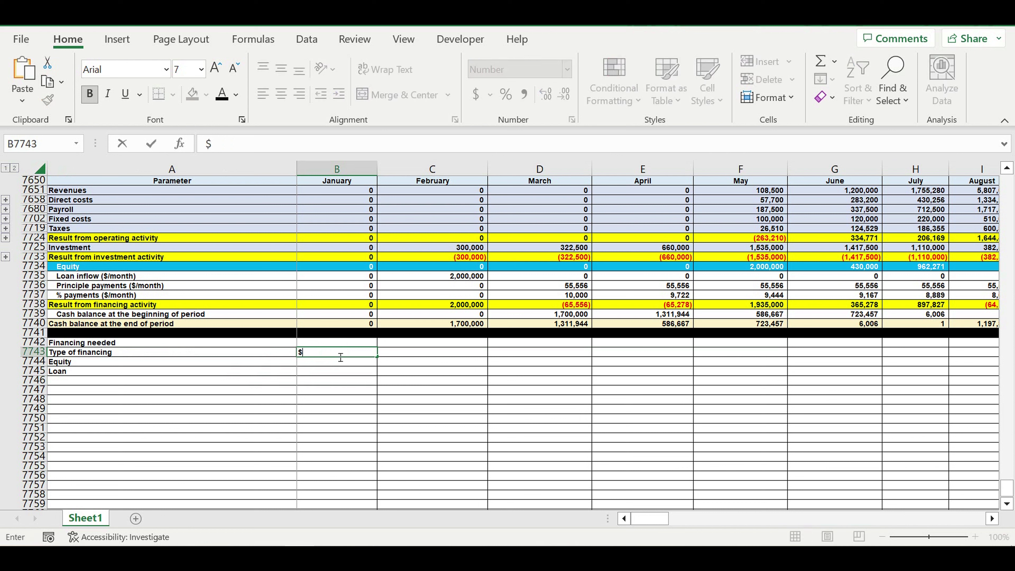
{"action": "left_click", "coordinate": [225, 382]}
Format the "Financing needed" title in A7742 with a standard blue fill and white text.
{"action": "left_click", "coordinate": [149, 344]}
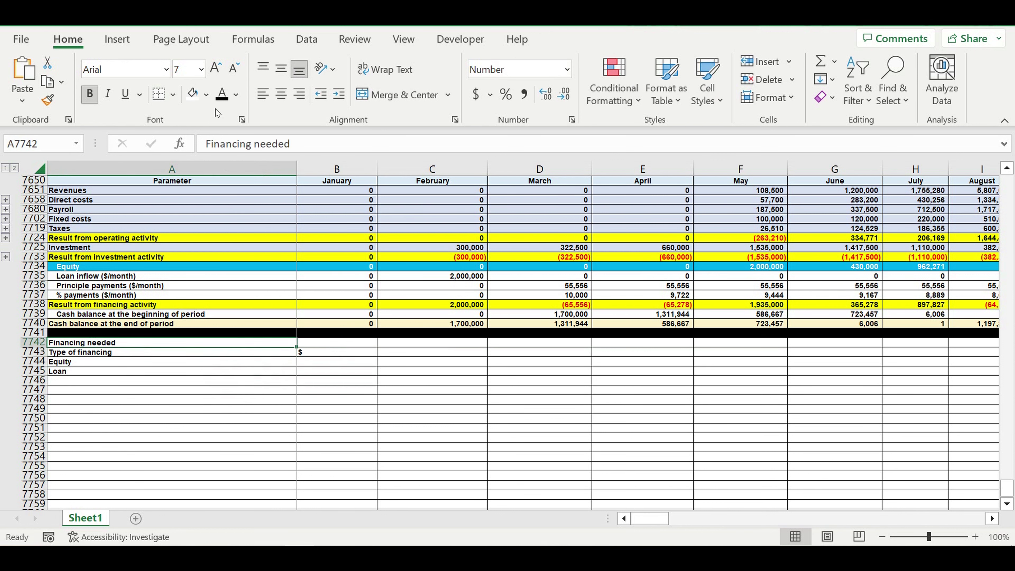
{"action": "left_click", "coordinate": [207, 95]}
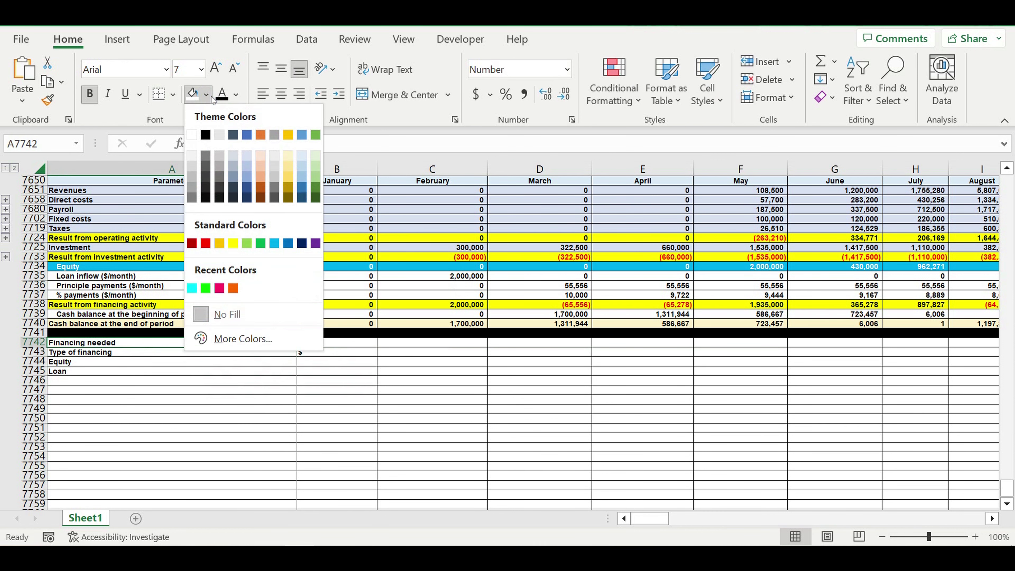
{"action": "left_click", "coordinate": [288, 244]}
{"action": "left_click", "coordinate": [236, 95]}
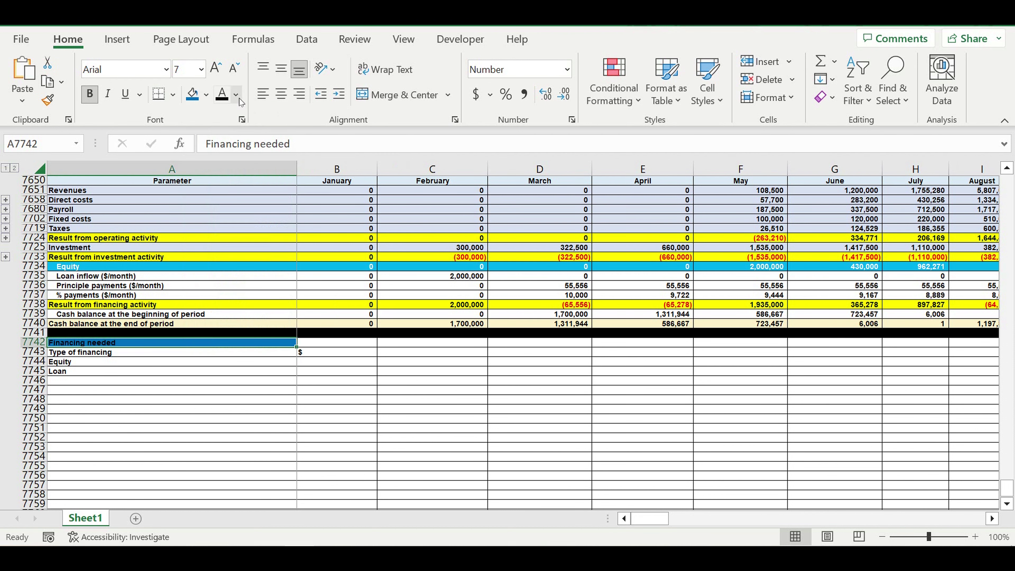
{"action": "left_click", "coordinate": [221, 151]}
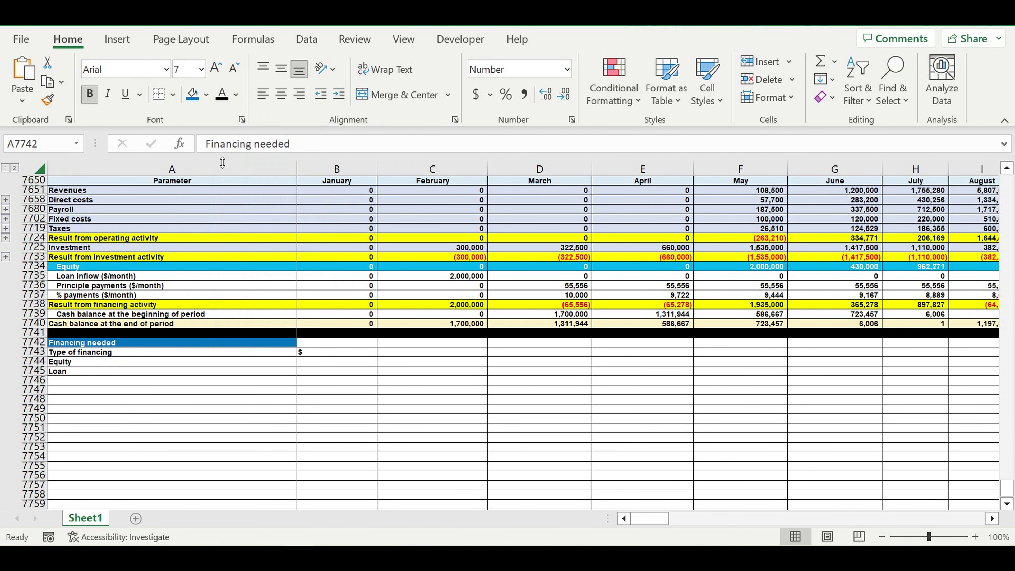
Center the header cells A7743:B7743 and give them a light blue fill.
{"action": "left_click_drag", "start_coordinate": [320, 354], "coordinate": [294, 353]}
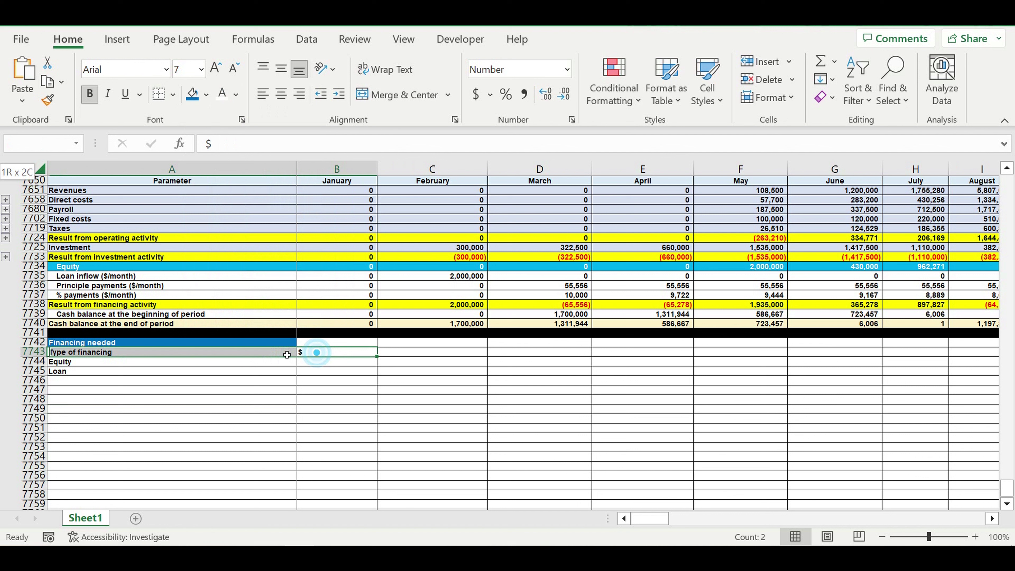
{"action": "left_click", "coordinate": [281, 94]}
{"action": "key", "text": "Tab"}
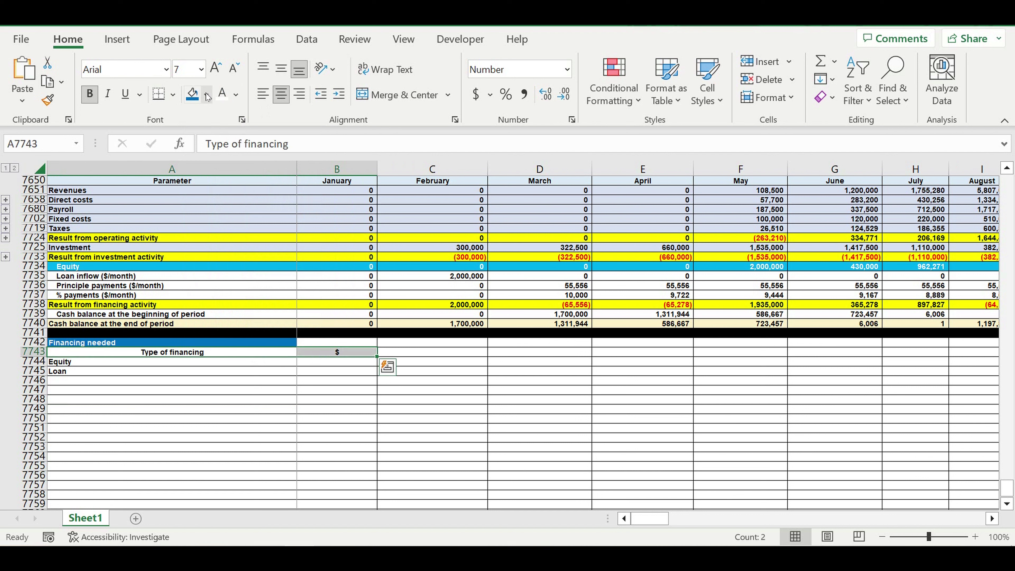
{"action": "left_click", "coordinate": [206, 95]}
{"action": "left_click", "coordinate": [300, 158]}
Add the label "Total financing needed" in A7746 below the Loan row.
{"action": "left_click", "coordinate": [68, 381]}
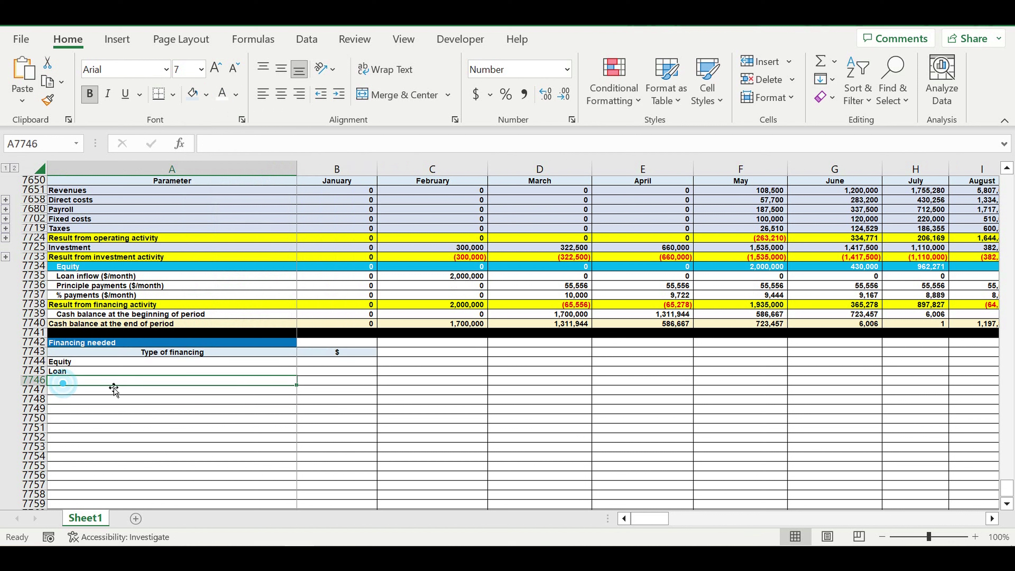
{"action": "type", "text": "Total"}
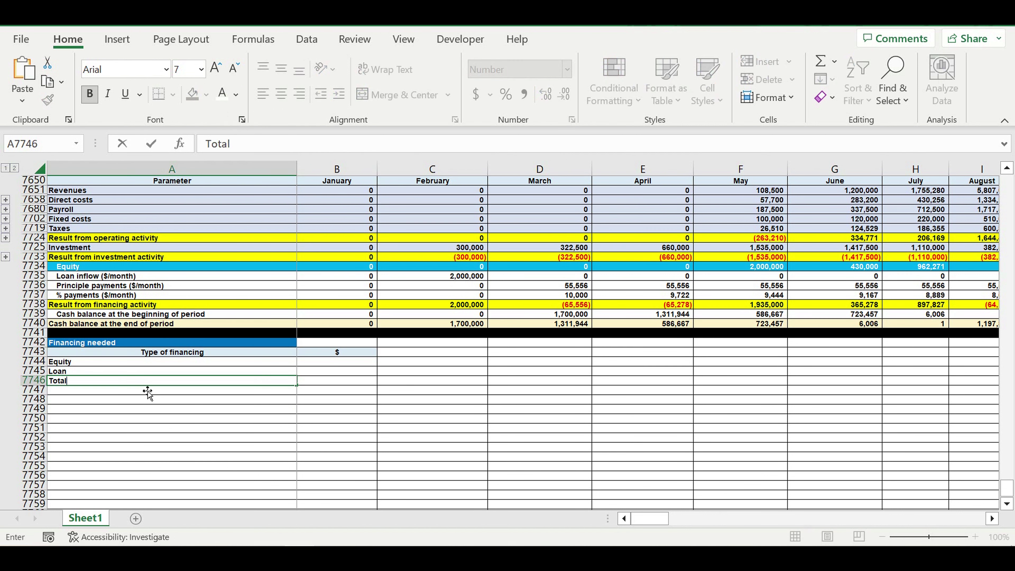
{"action": "type", "text": " financing needed"}
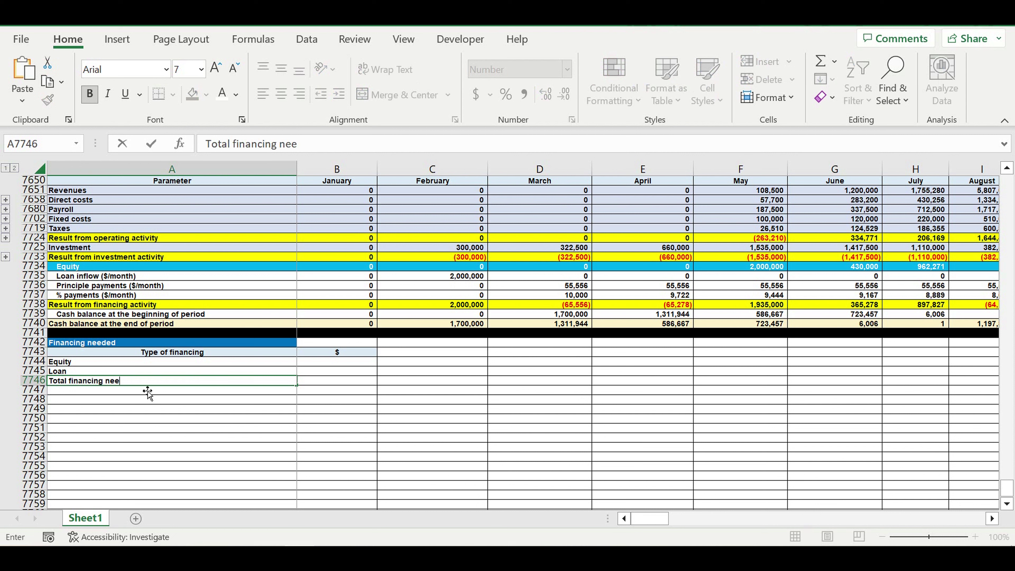
Calculate the total financing needed in B7746 with the formula =B7744+B7745.
{"action": "left_click", "coordinate": [339, 384]}
{"action": "type", "text": "="}
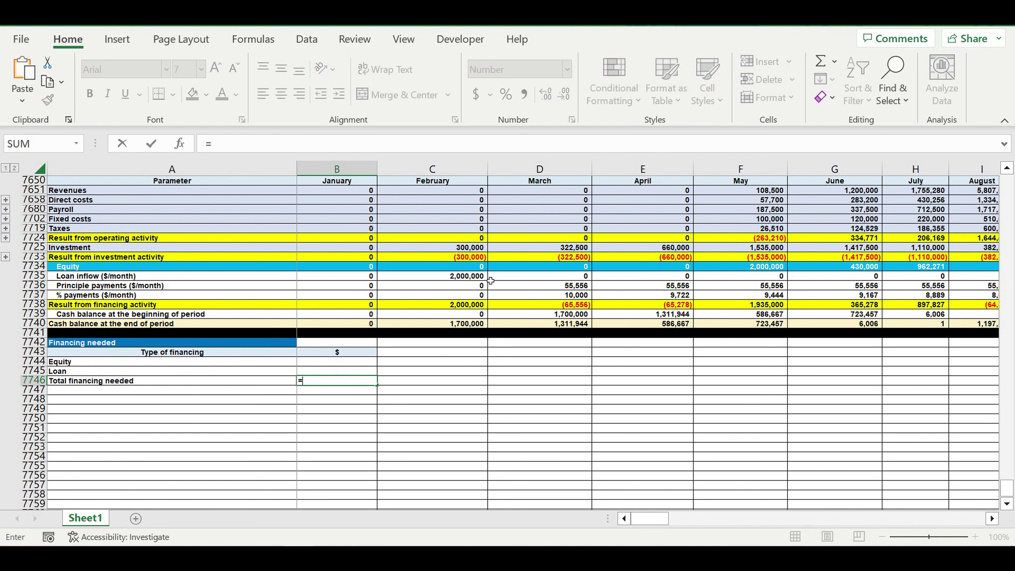
{"action": "left_click", "coordinate": [366, 364]}
{"action": "type", "text": "+"}
{"action": "left_click", "coordinate": [362, 372]}
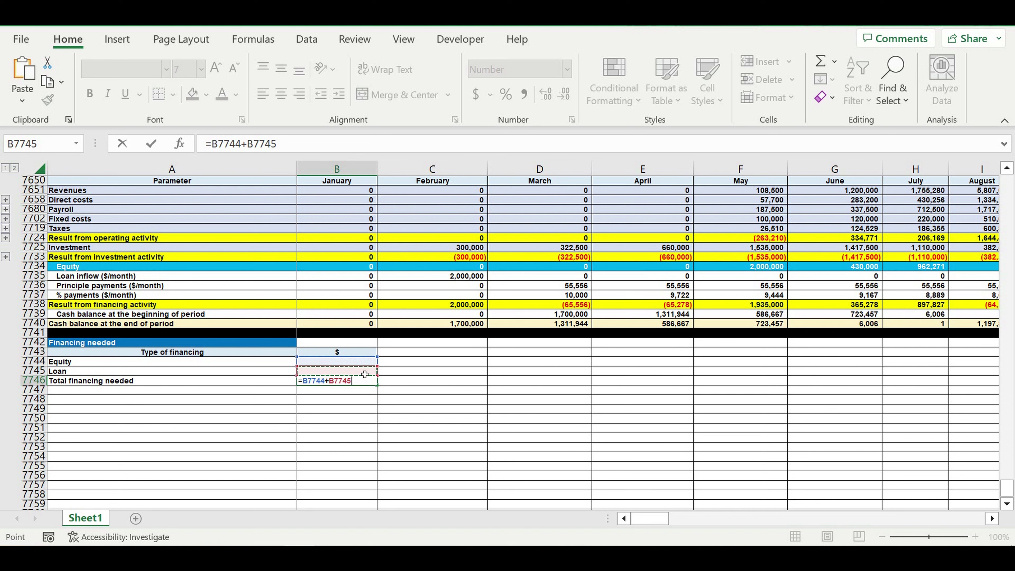
{"action": "key", "text": "Return"}
Indent the Equity and Loan labels in A7744:A7745 and fill the whole row 7747 black to close the table.
{"action": "left_click_drag", "start_coordinate": [78, 363], "coordinate": [80, 374]}
{"action": "left_click", "coordinate": [339, 93]}
{"action": "left_click", "coordinate": [34, 389]}
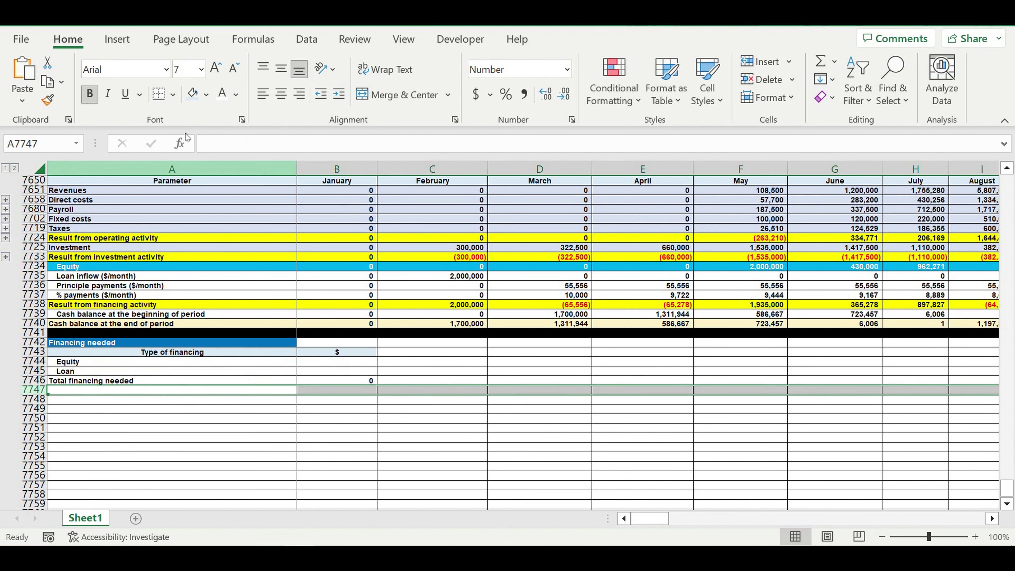
{"action": "left_click", "coordinate": [207, 96]}
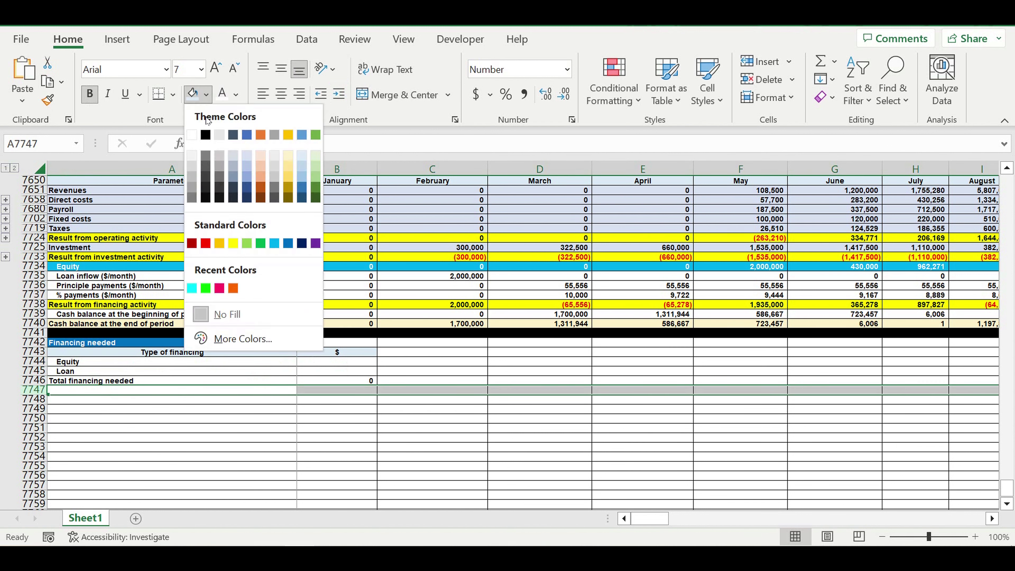
{"action": "left_click", "coordinate": [202, 132]}
{"action": "left_click", "coordinate": [292, 388]}
Highlight the total financing row cells A7746:B7746 with a yellow fill.
{"action": "left_click_drag", "start_coordinate": [285, 380], "coordinate": [314, 382]}
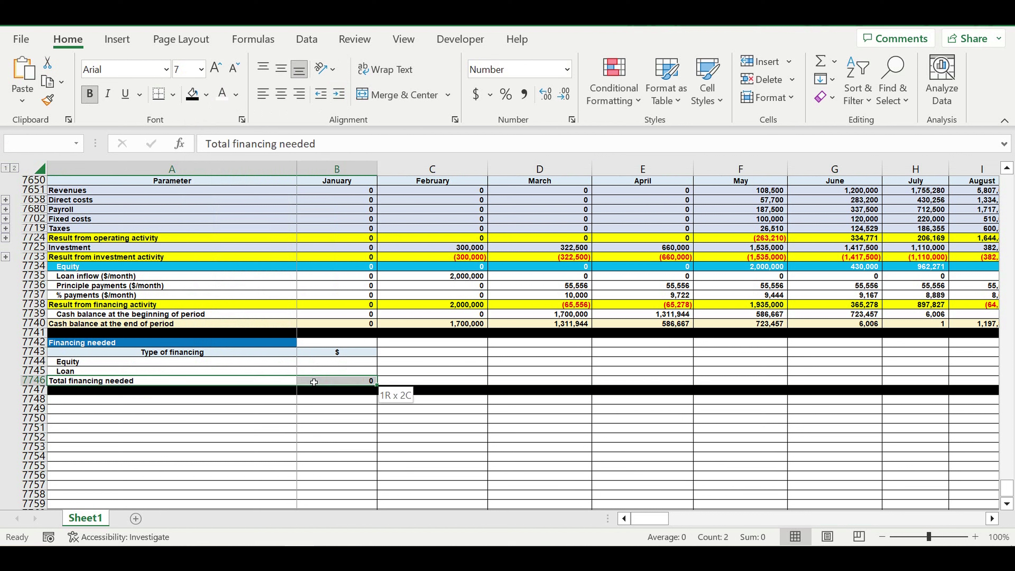
{"action": "left_click", "coordinate": [207, 95]}
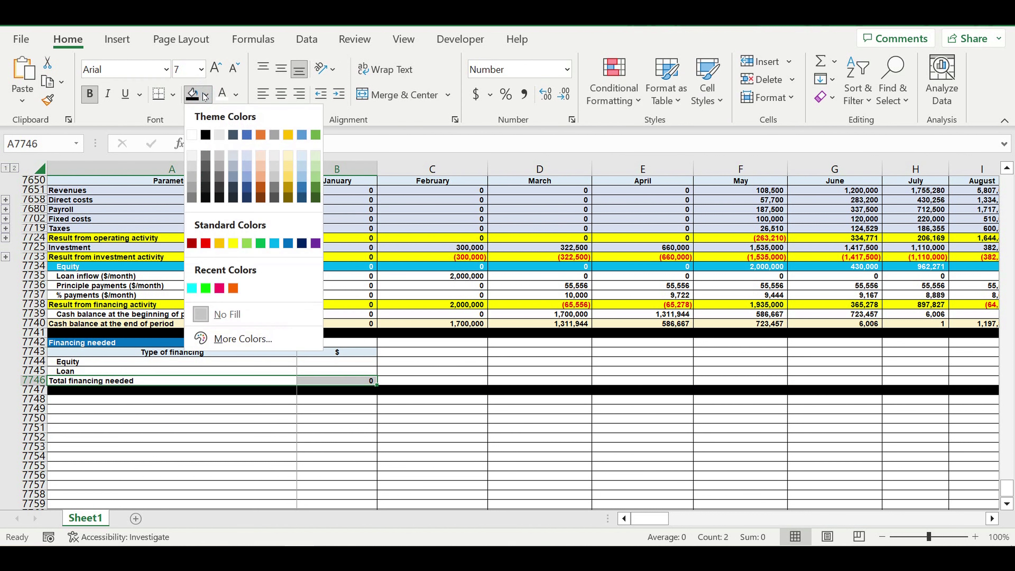
{"action": "left_click", "coordinate": [233, 244]}
{"action": "left_click", "coordinate": [383, 344]}
Link B7744 to the equity total with =DR7734 and copy the formula down to B7745 for the loan.
{"action": "left_click", "coordinate": [362, 363]}
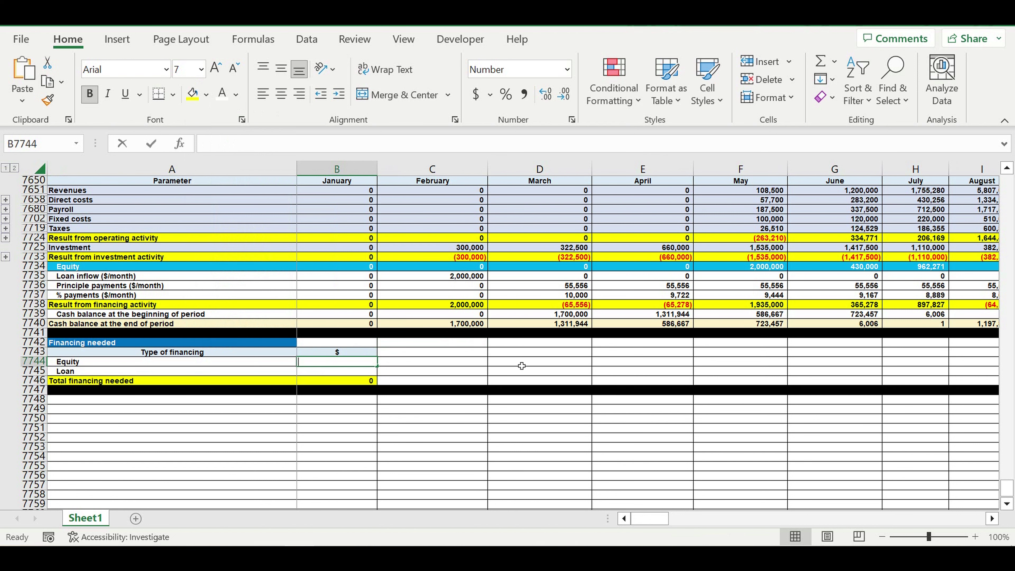
{"action": "type", "text": "="}
{"action": "left_click_drag", "start_coordinate": [659, 518], "coordinate": [751, 517]}
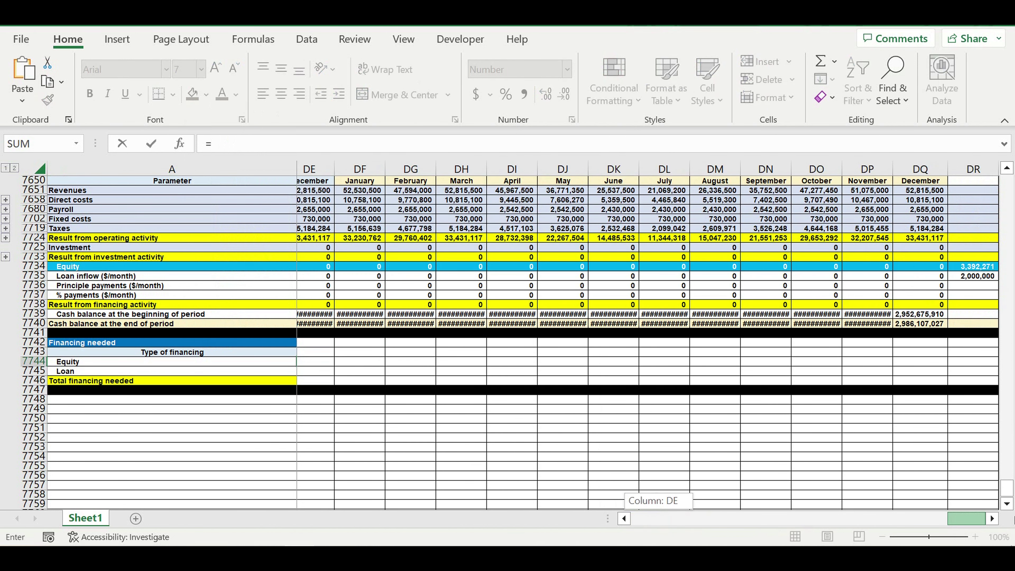
{"action": "left_click", "coordinate": [984, 270]}
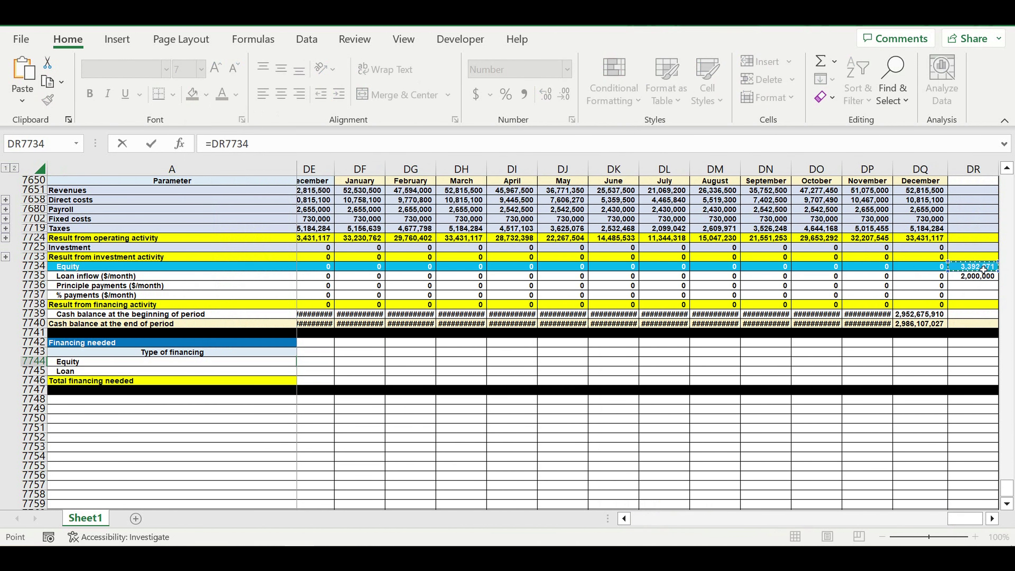
{"action": "key", "text": "Return"}
{"action": "left_click", "coordinate": [372, 363]}
{"action": "left_click_drag", "start_coordinate": [380, 371], "coordinate": [378, 376]}
{"action": "left_click", "coordinate": [464, 353]}
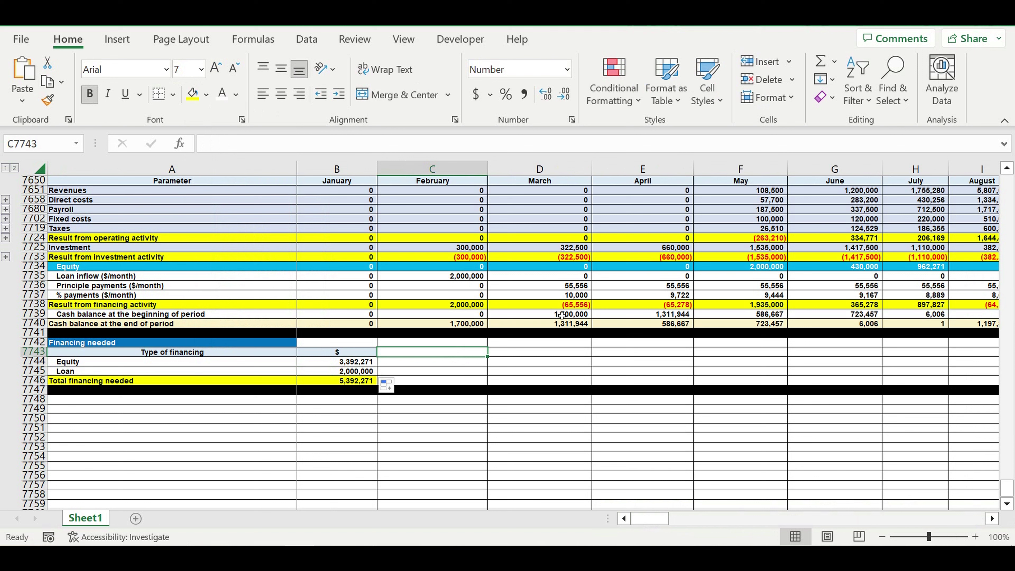
Review the monthly equity contributions in row 7734 of the cash-flow statement, including the sum from April 2022 to February 2023.
{"action": "left_click", "coordinate": [614, 335]}
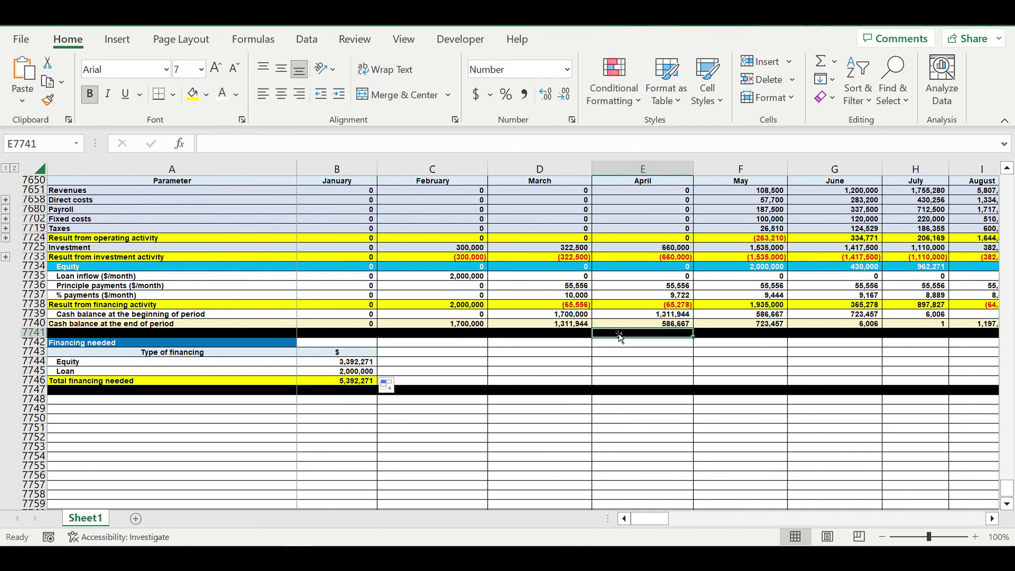
{"action": "scroll", "coordinate": [618, 335], "scroll_direction": "up", "scroll_amount": 1}
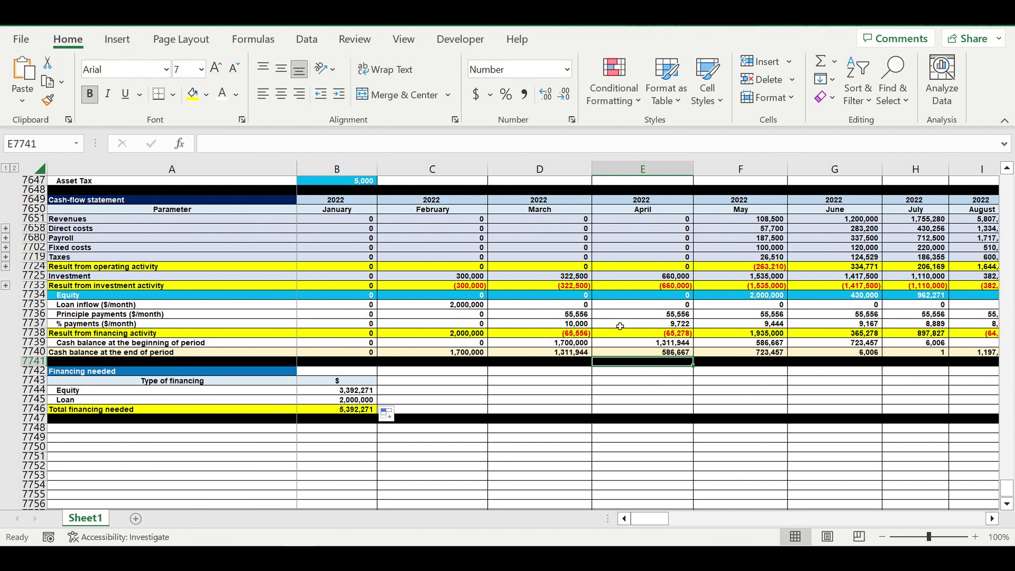
{"action": "left_click", "coordinate": [664, 295]}
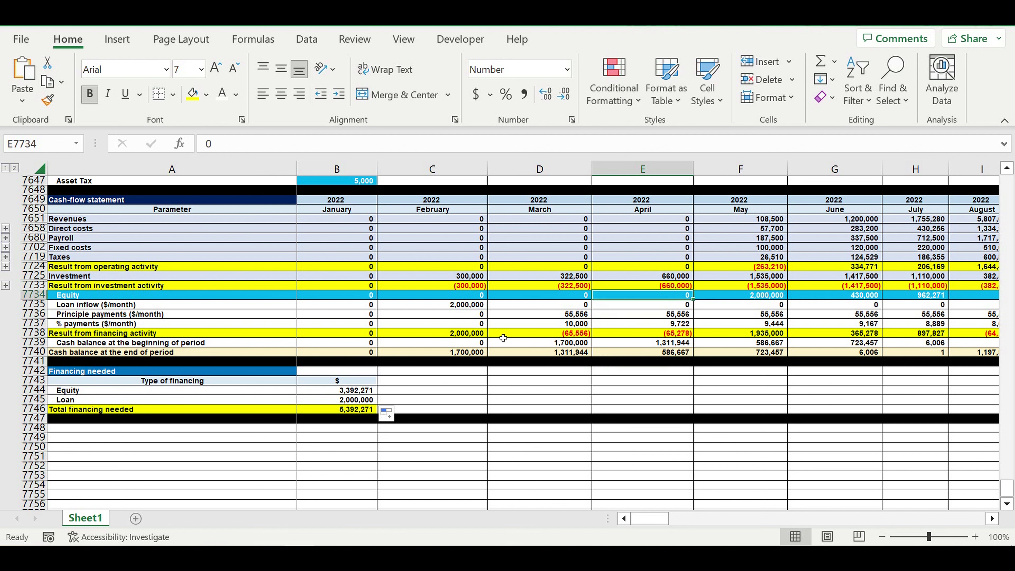
{"action": "scroll", "coordinate": [503, 339], "scroll_direction": "up", "scroll_amount": 1}
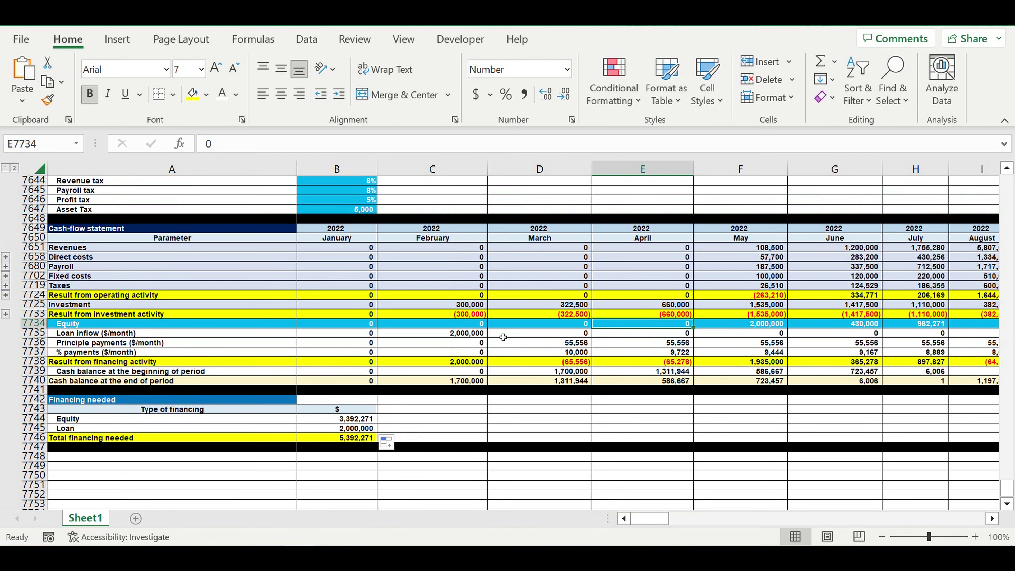
{"action": "left_click", "coordinate": [761, 327]}
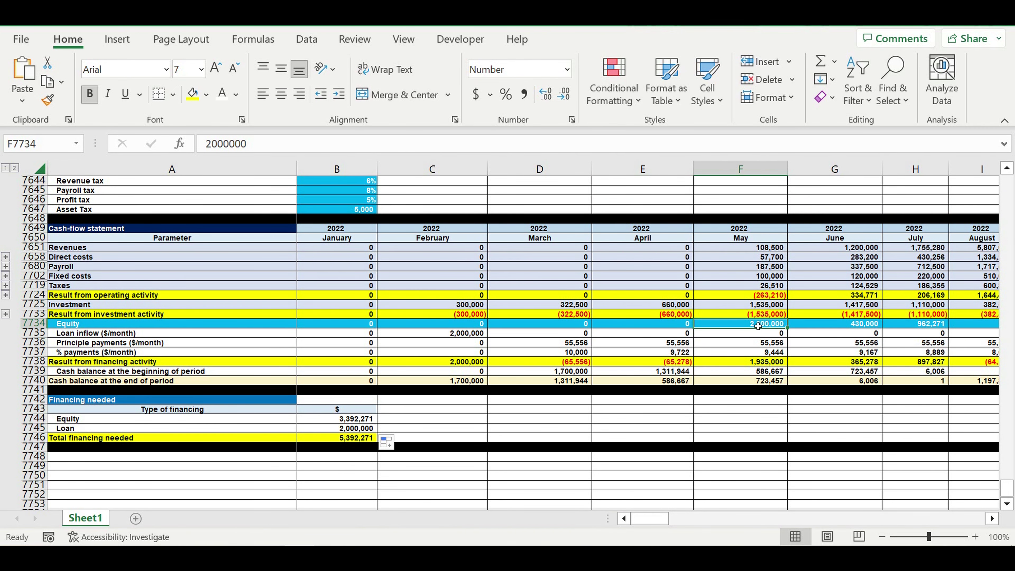
{"action": "left_click_drag", "start_coordinate": [667, 323], "coordinate": [924, 326]}
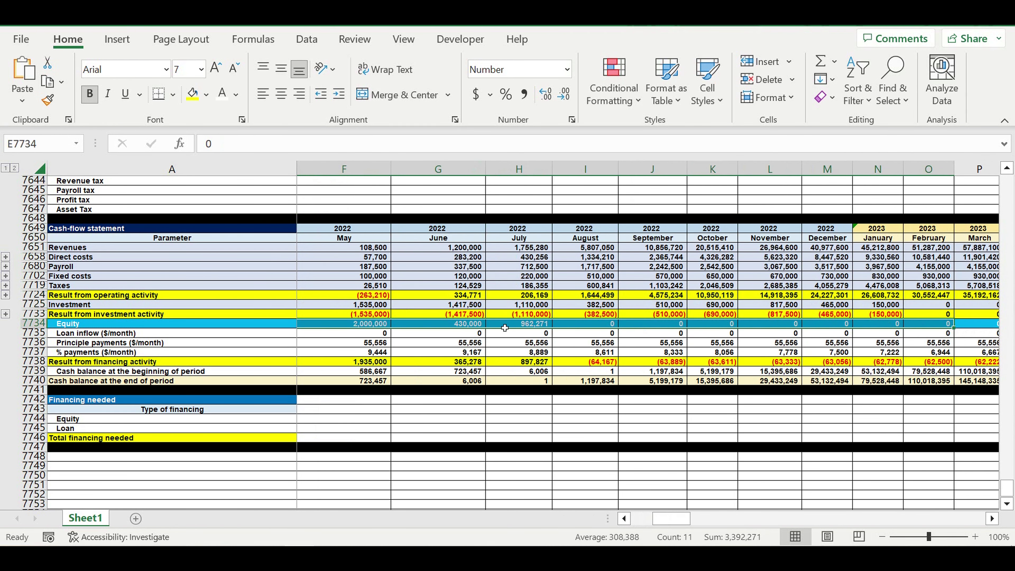
{"action": "left_click", "coordinate": [469, 325]}
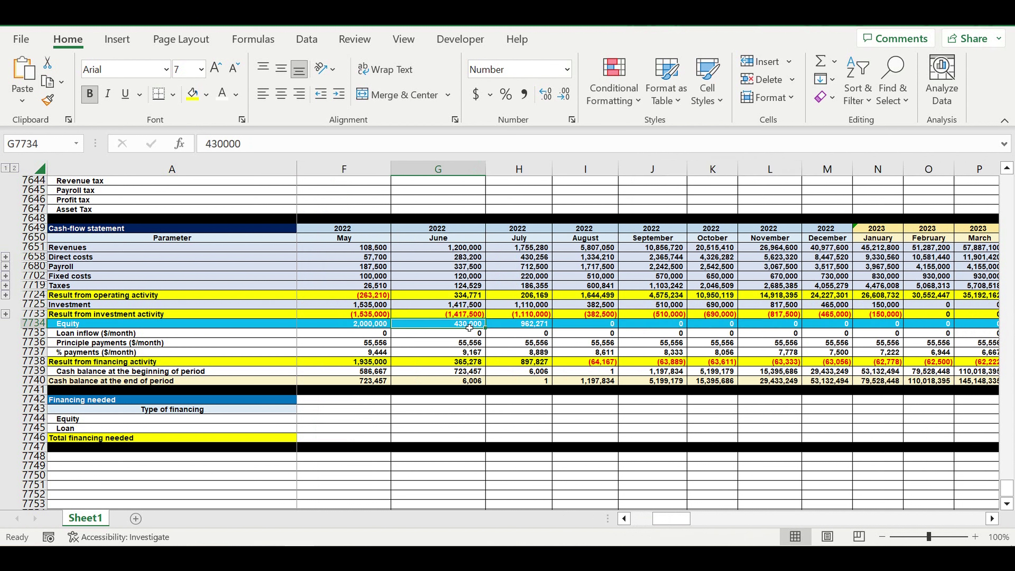
{"action": "left_click", "coordinate": [719, 324]}
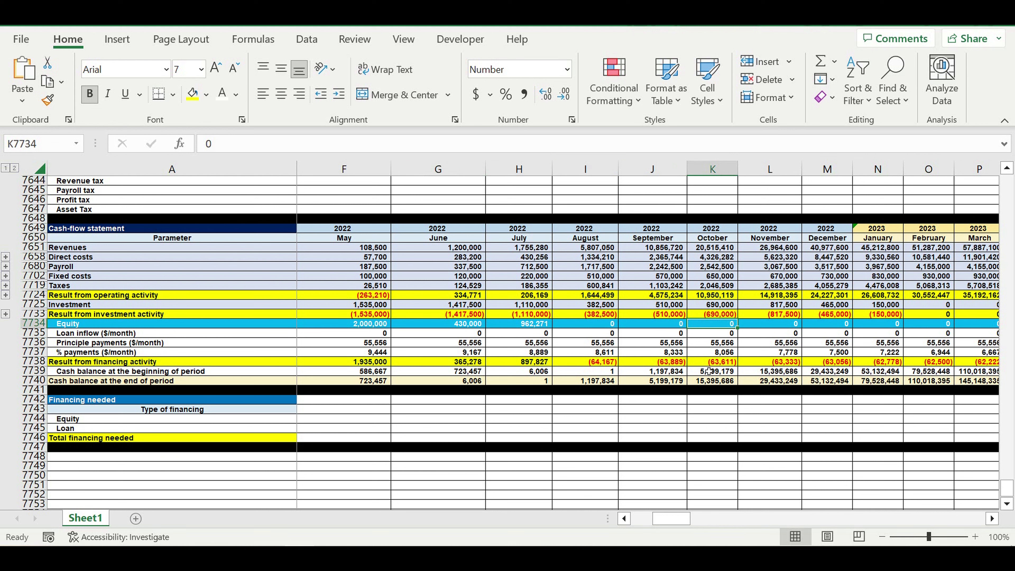
Reset the May, June and July 2022 equity contributions in F7734:H7734 to 0 by filling back the August value.
{"action": "left_click", "coordinate": [611, 327]}
{"action": "left_click_drag", "start_coordinate": [611, 327], "coordinate": [739, 326]}
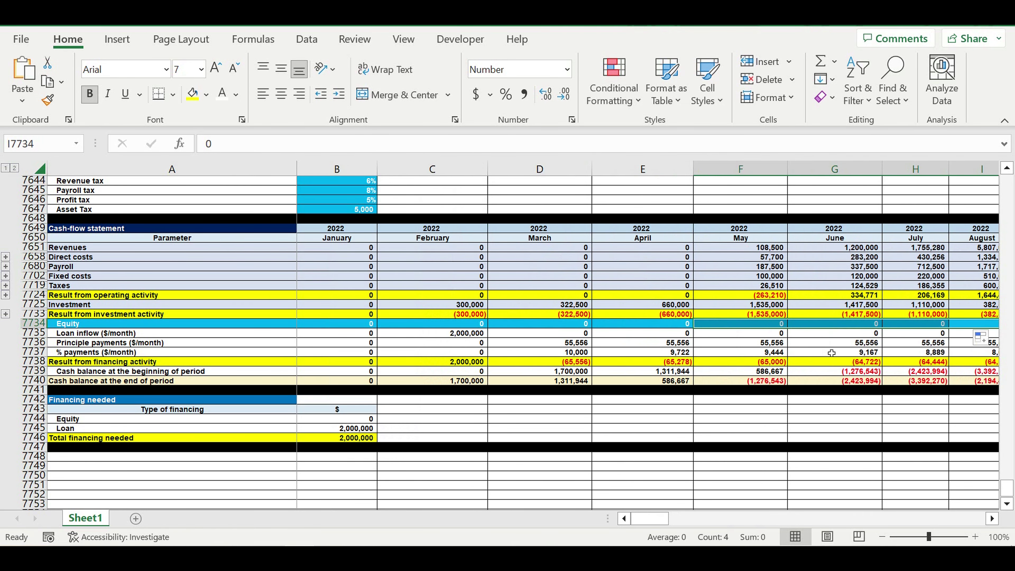
{"action": "left_click", "coordinate": [839, 352]}
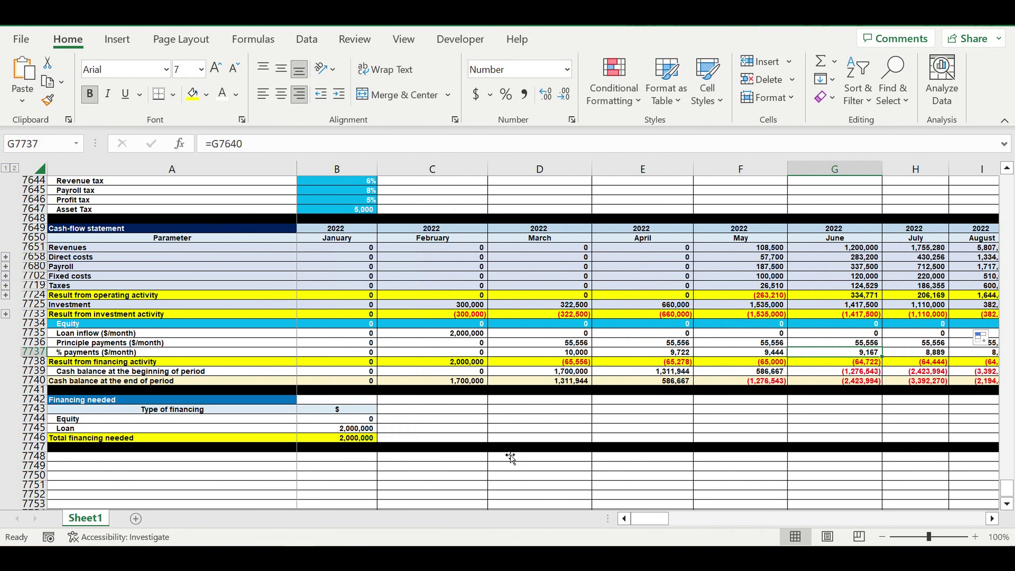
Copy the cash-flow statement's header rows 7649:7650 to row 7748, below the financing summary.
{"action": "left_click", "coordinate": [510, 448]}
{"action": "left_click", "coordinate": [359, 421]}
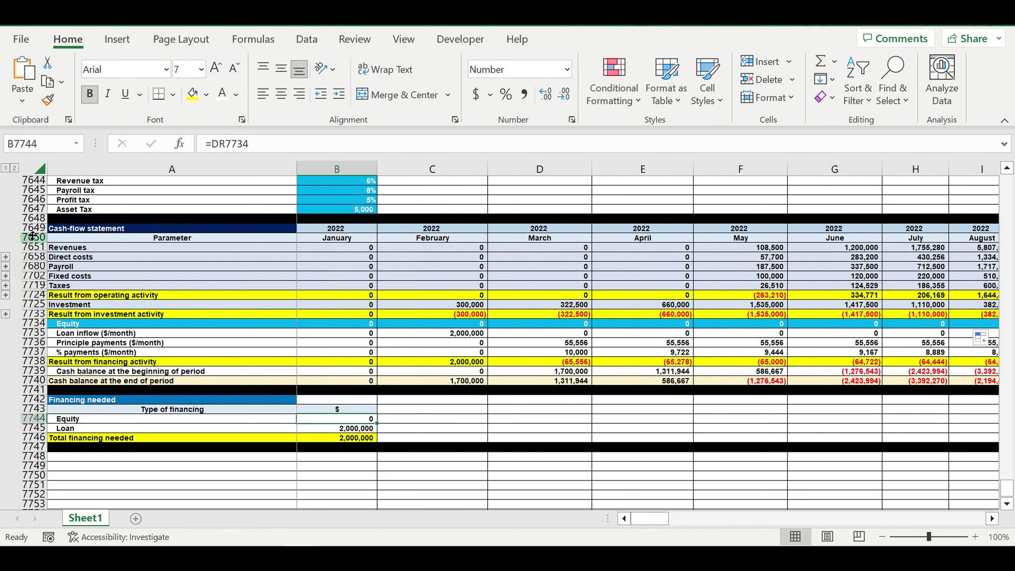
{"action": "left_click_drag", "start_coordinate": [34, 228], "coordinate": [38, 239]}
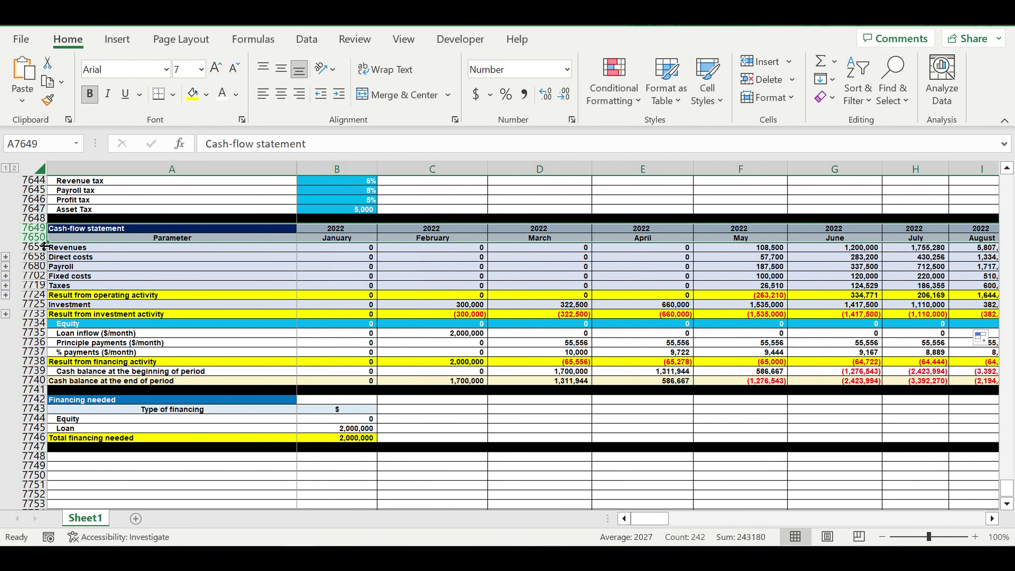
{"action": "key", "text": "ctrl+c"}
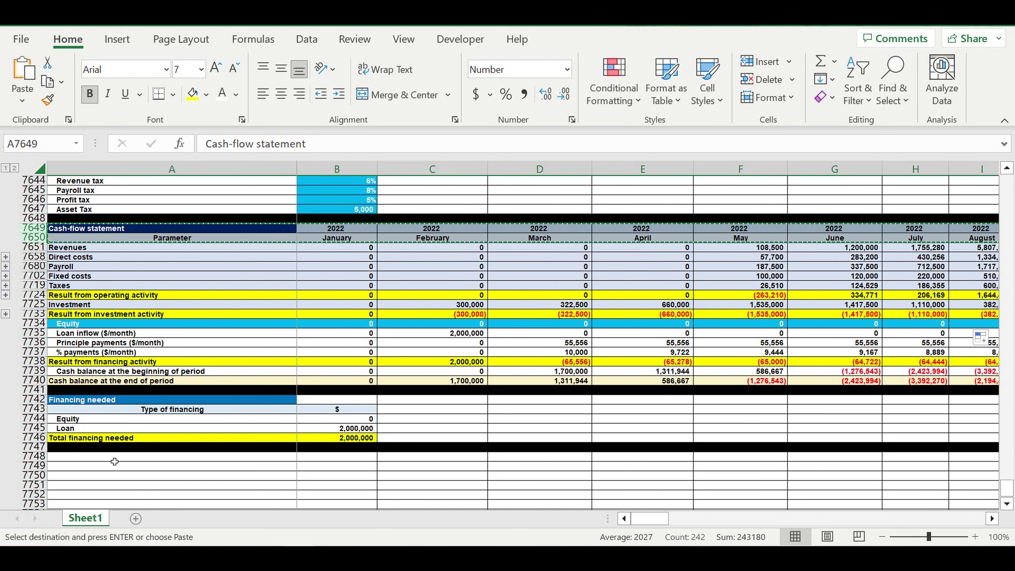
{"action": "left_click", "coordinate": [154, 457]}
{"action": "key", "text": "Return"}
{"action": "key", "text": "ctrl+v"}
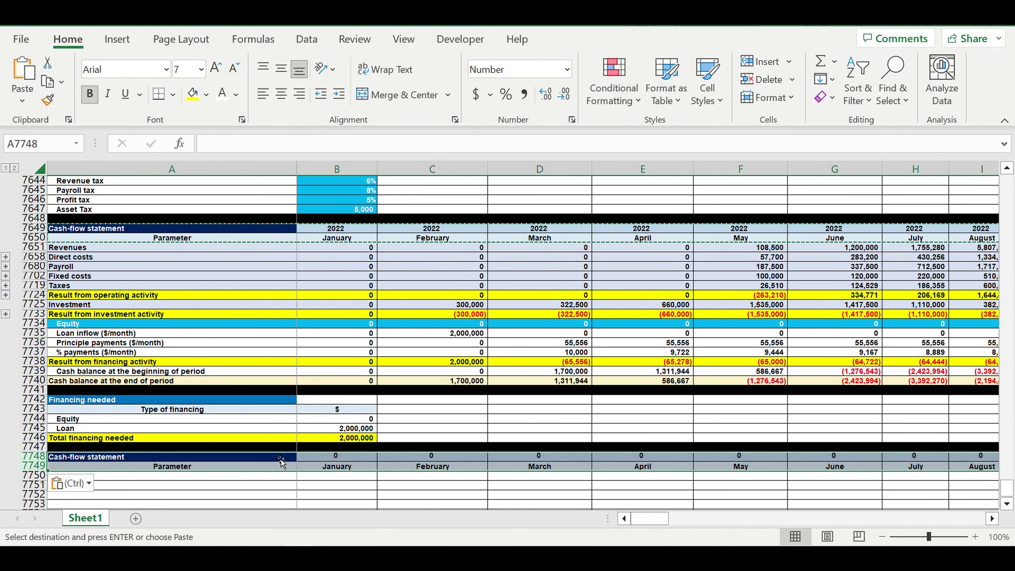
Link the January year cell B7748 to the cash-flow statement's year with =B7649.
{"action": "left_click", "coordinate": [340, 459]}
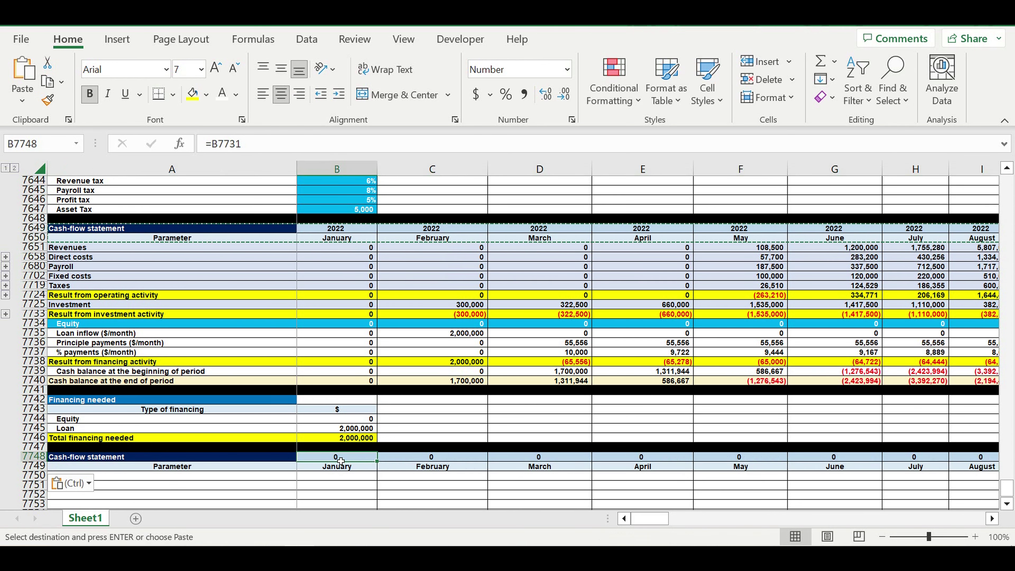
{"action": "type", "text": "="}
{"action": "left_click", "coordinate": [342, 229]}
{"action": "key", "text": "Return"}
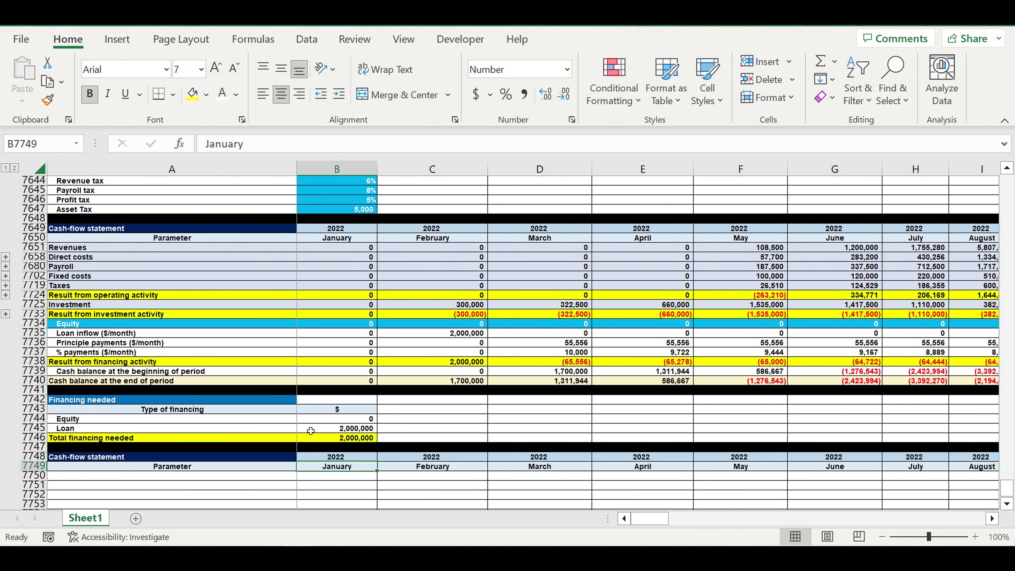
Retitle A7748 as "Financing needed table" and give the cell a pink fill.
{"action": "left_click", "coordinate": [71, 459]}
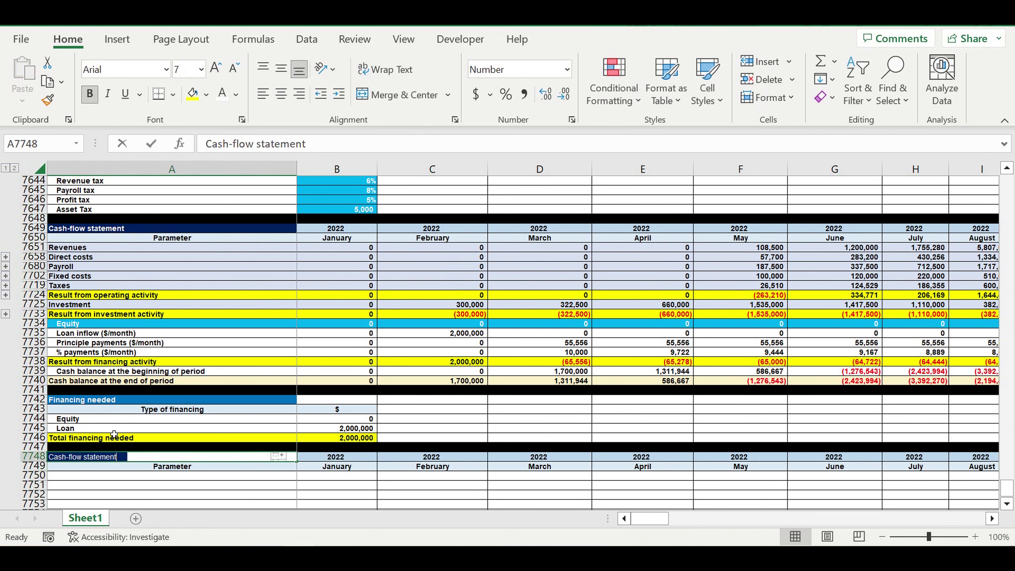
{"action": "type", "text": "Financing needed"}
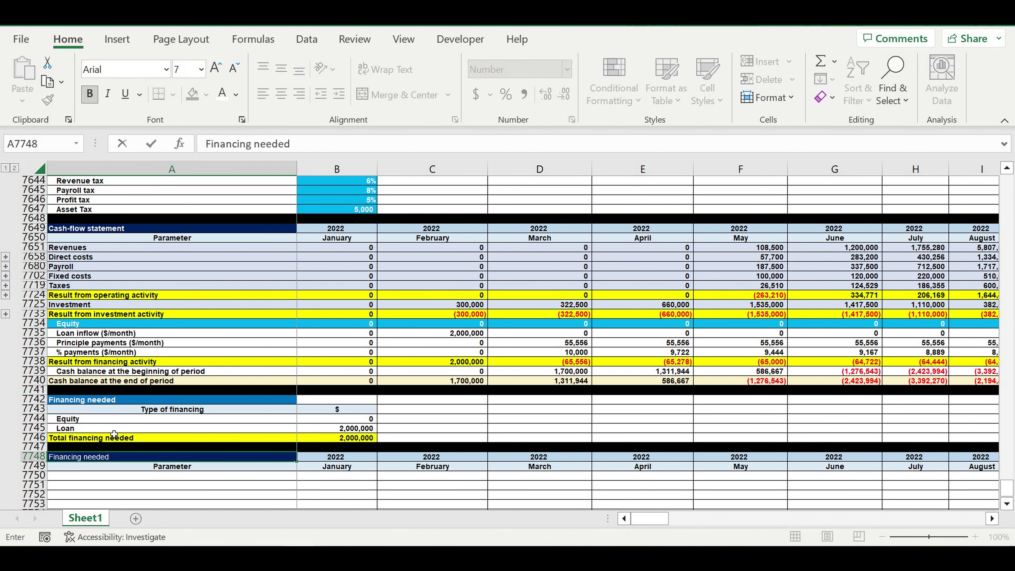
{"action": "type", "text": " table"}
{"action": "key", "text": "Return"}
{"action": "scroll", "coordinate": [262, 384], "scroll_direction": "down", "scroll_amount": 3}
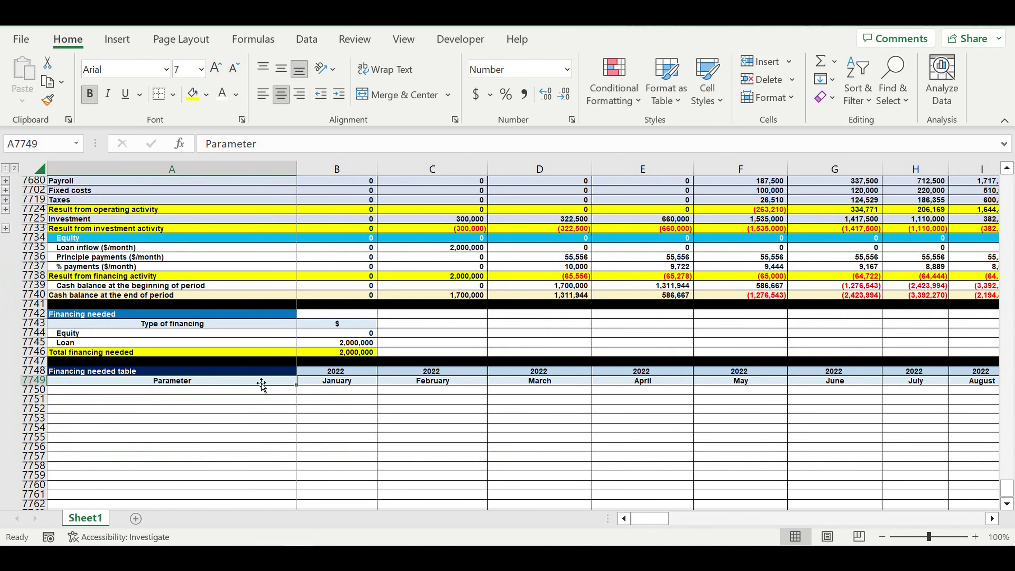
{"action": "left_click", "coordinate": [259, 371]}
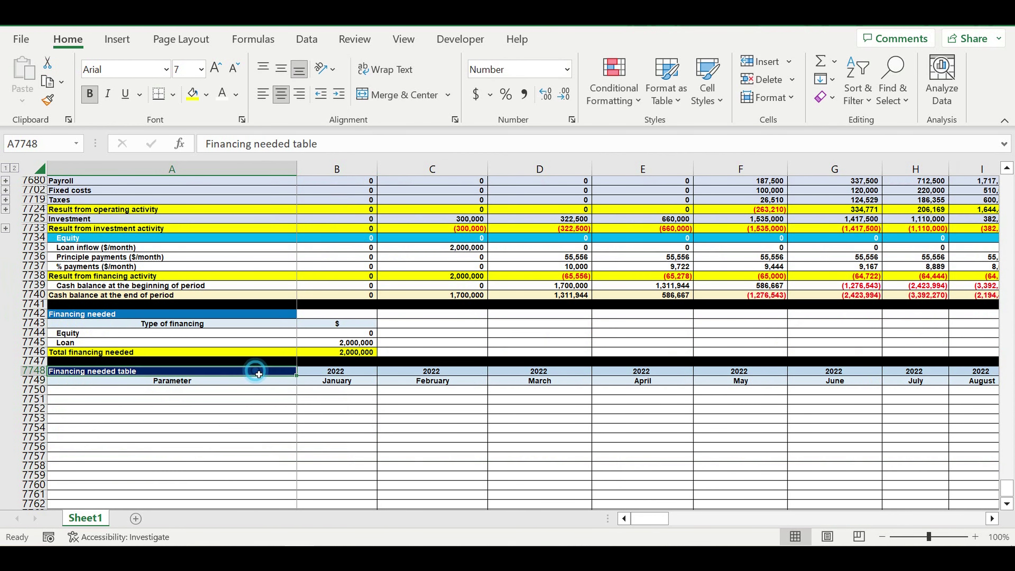
{"action": "left_click", "coordinate": [206, 95]}
{"action": "left_click", "coordinate": [226, 290]}
Label the table's first row by linking A7750 to the title with =A7748.
{"action": "left_click", "coordinate": [250, 394]}
{"action": "type", "text": "="}
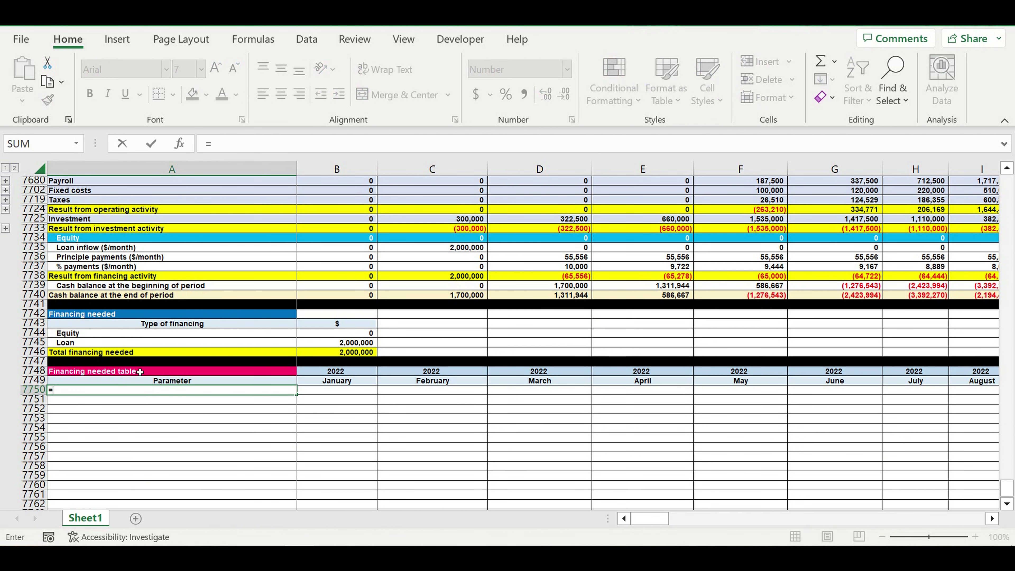
{"action": "left_click", "coordinate": [136, 375]}
{"action": "key", "text": "Return"}
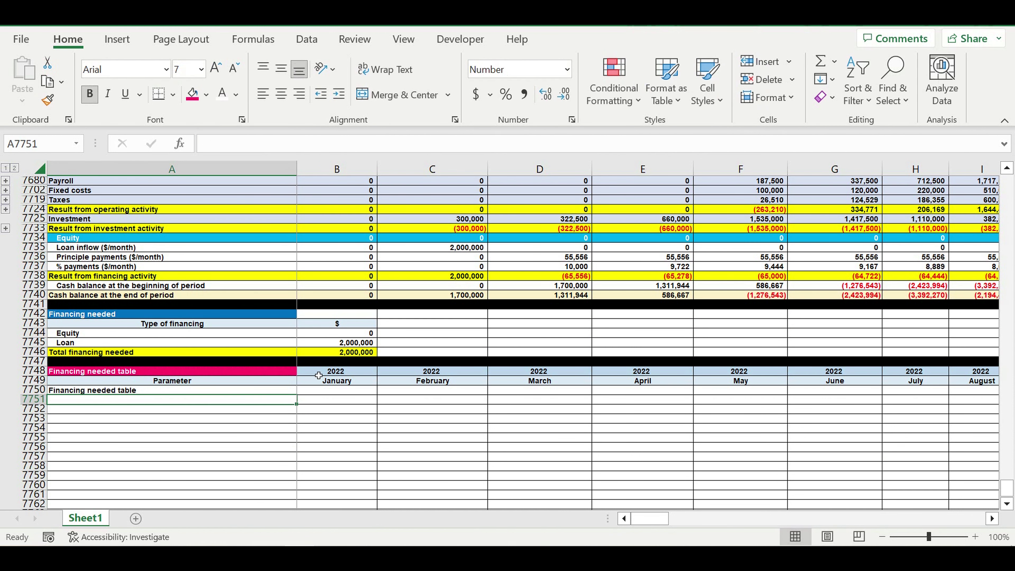
Calculate January's cash position excluding equity in B7750 with =B7724+B7733+B7735-B7736-B7737.
{"action": "left_click", "coordinate": [334, 391]}
{"action": "type", "text": "="}
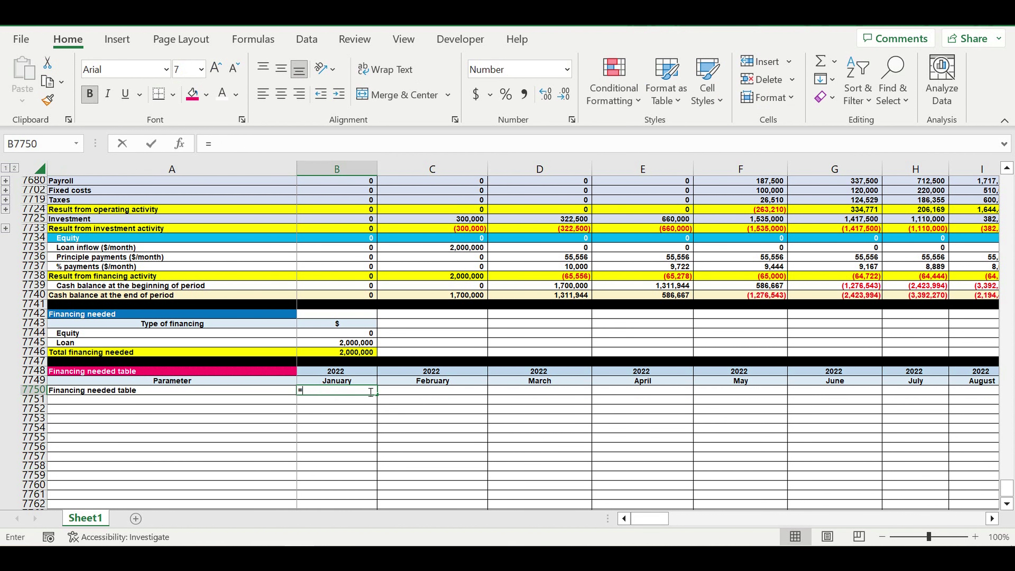
{"action": "scroll", "coordinate": [366, 366], "scroll_direction": "up", "scroll_amount": 2}
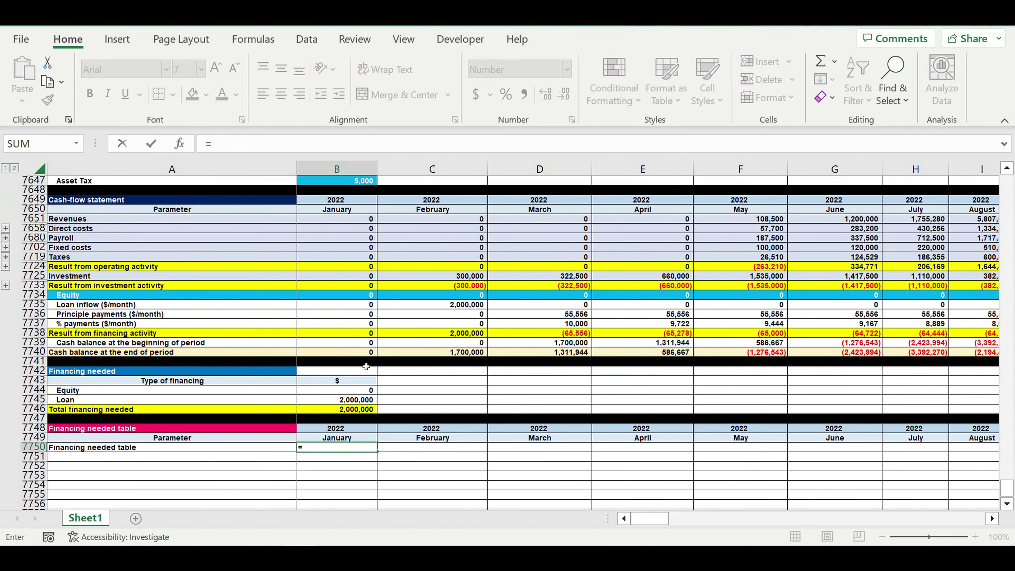
{"action": "left_click", "coordinate": [324, 267]}
{"action": "type", "text": "+"}
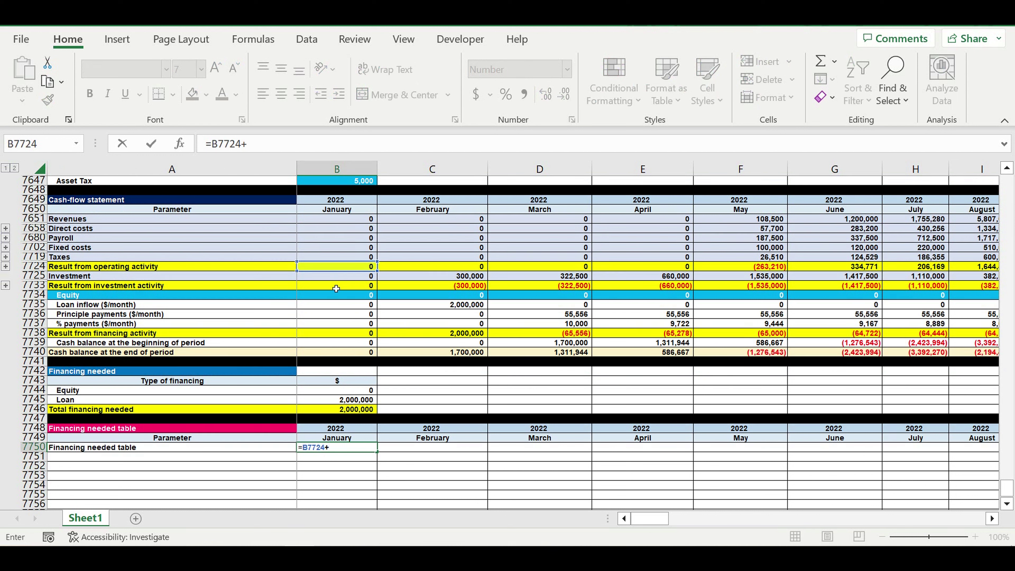
{"action": "left_click", "coordinate": [335, 289]}
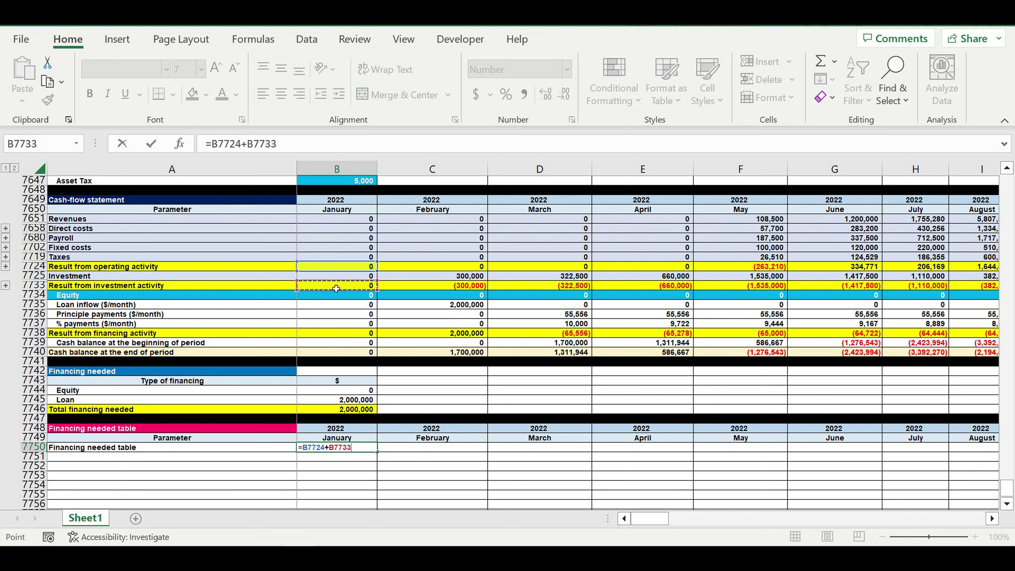
{"action": "type", "text": "+"}
{"action": "left_click", "coordinate": [330, 309]}
{"action": "type", "text": "-"}
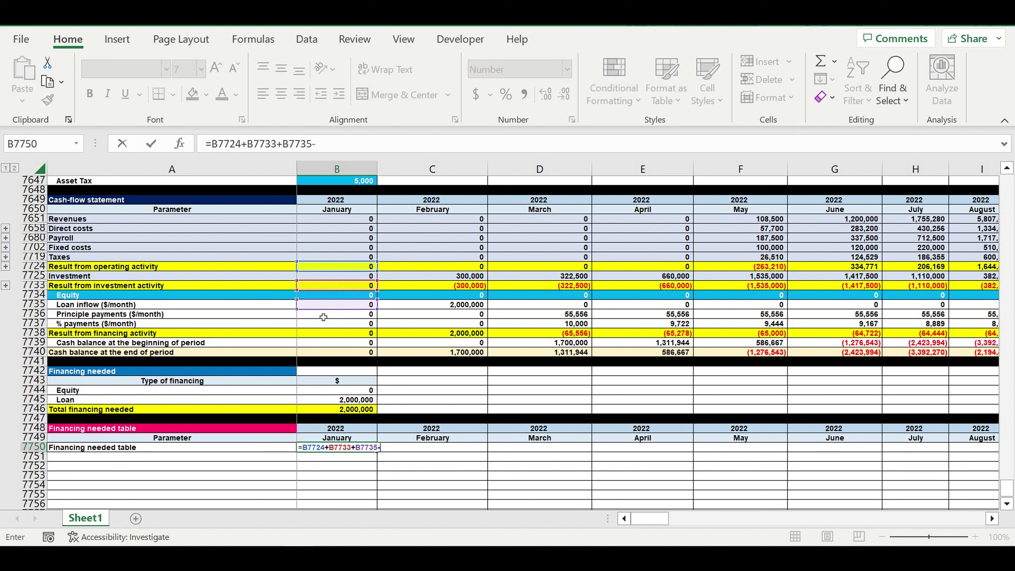
{"action": "left_click", "coordinate": [324, 317]}
{"action": "type", "text": "-"}
{"action": "left_click", "coordinate": [325, 326]}
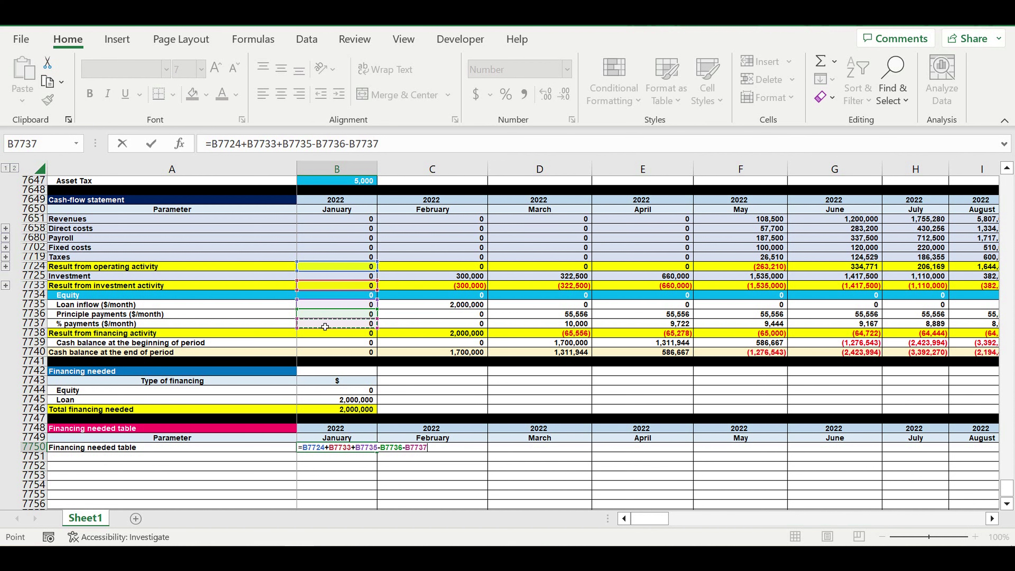
{"action": "key", "text": "Return"}
{"action": "scroll", "coordinate": [408, 376], "scroll_direction": "down", "scroll_amount": 1}
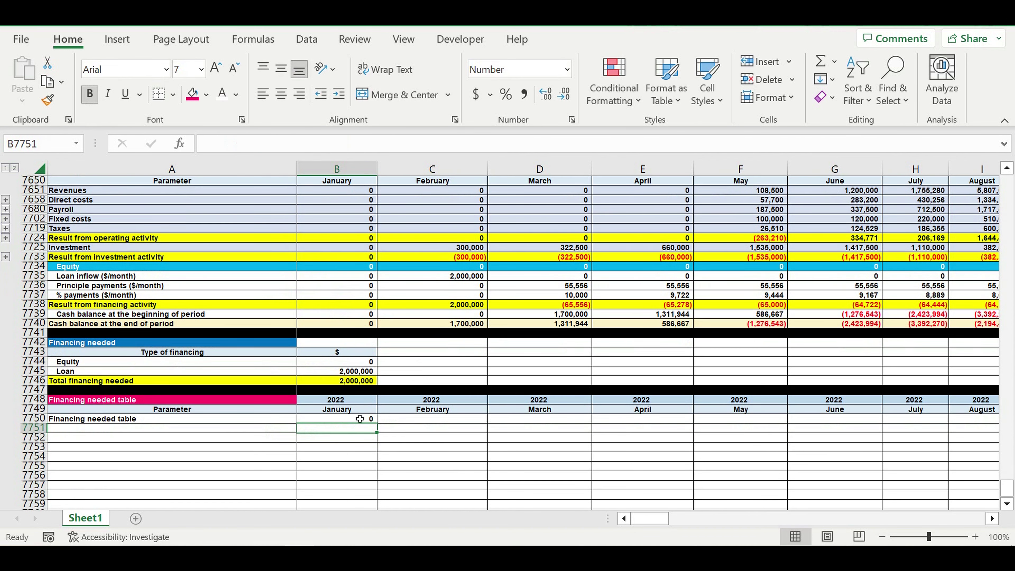
Copy the B7750 formula to February and extend C7750 with +B7750 to carry over the previous month's balance.
{"action": "left_click", "coordinate": [360, 418]}
{"action": "left_click_drag", "start_coordinate": [377, 423], "coordinate": [473, 429]}
{"action": "left_click", "coordinate": [426, 420]}
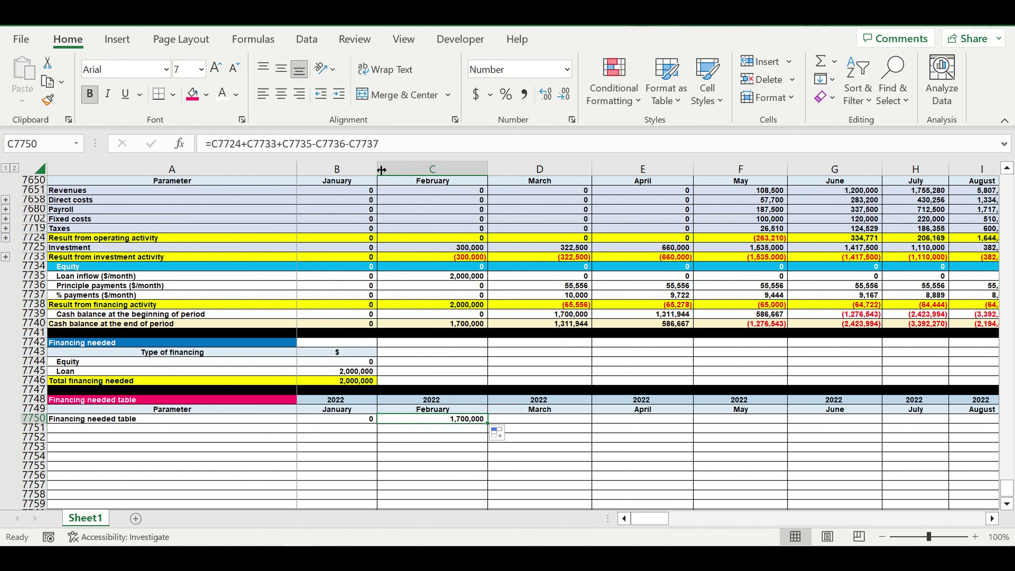
{"action": "left_click", "coordinate": [402, 148]}
{"action": "type", "text": "+"}
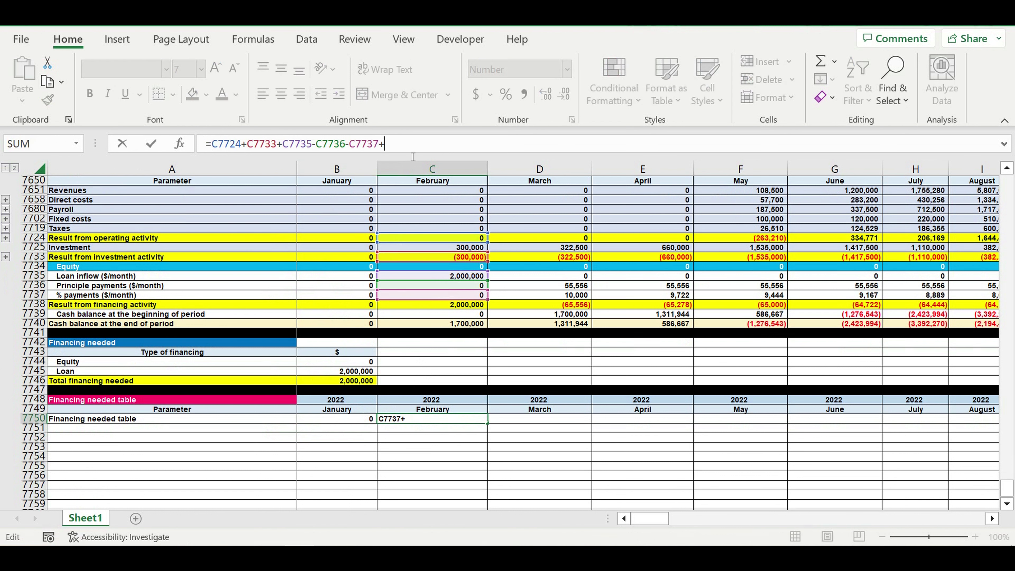
{"action": "left_click", "coordinate": [345, 421]}
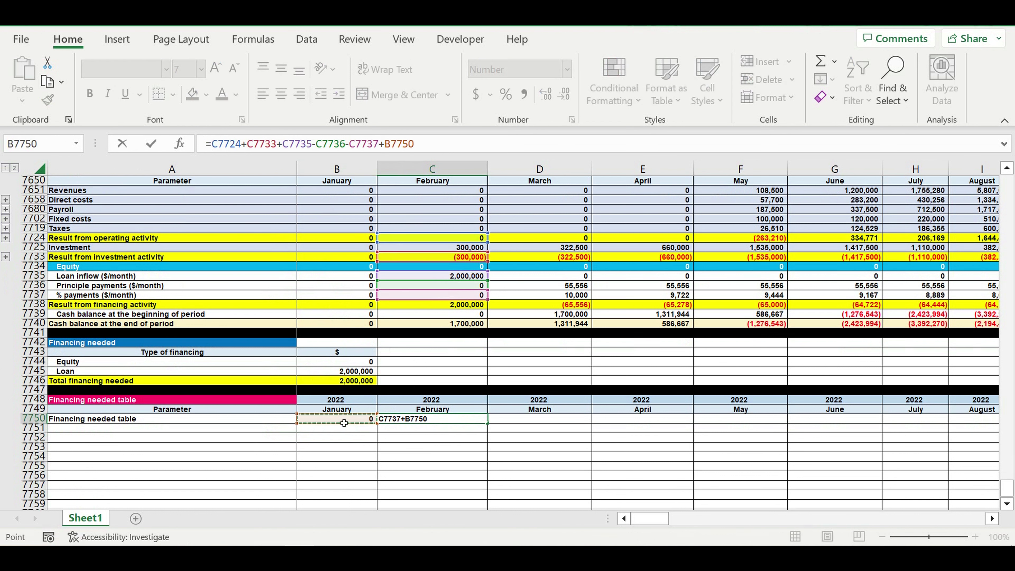
{"action": "key", "text": "Return"}
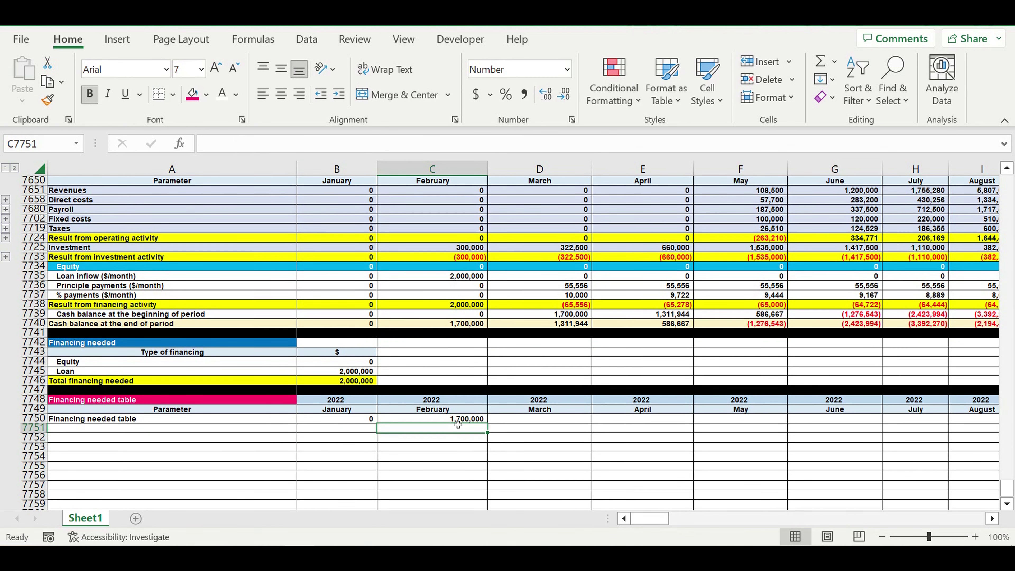
Copy the C7750 formula across row 7750 to December 2031 and check the May to August 2022 values.
{"action": "left_click", "coordinate": [455, 419]}
{"action": "left_click_drag", "start_coordinate": [487, 424], "coordinate": [911, 465]}
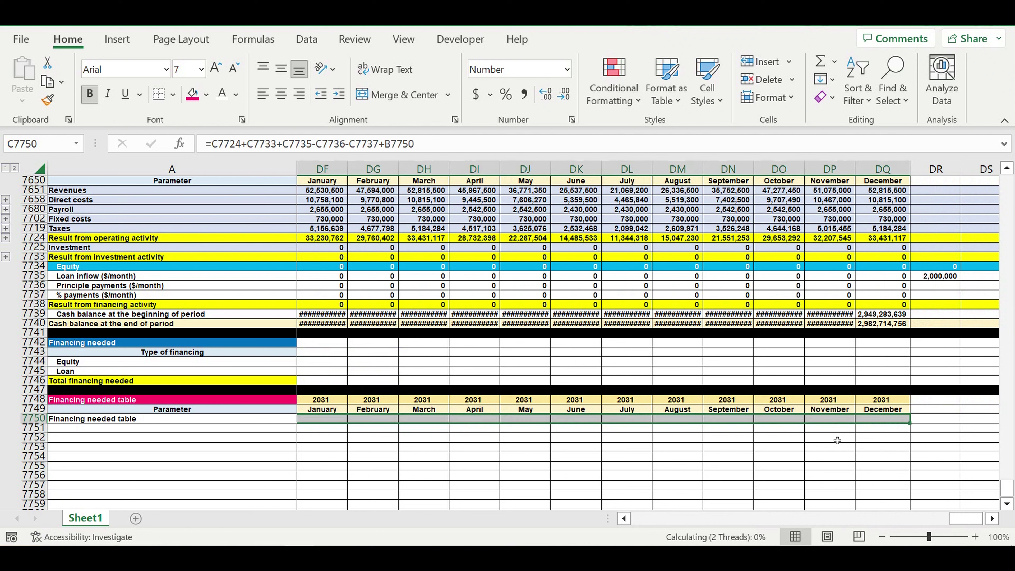
{"action": "left_click", "coordinate": [797, 437]}
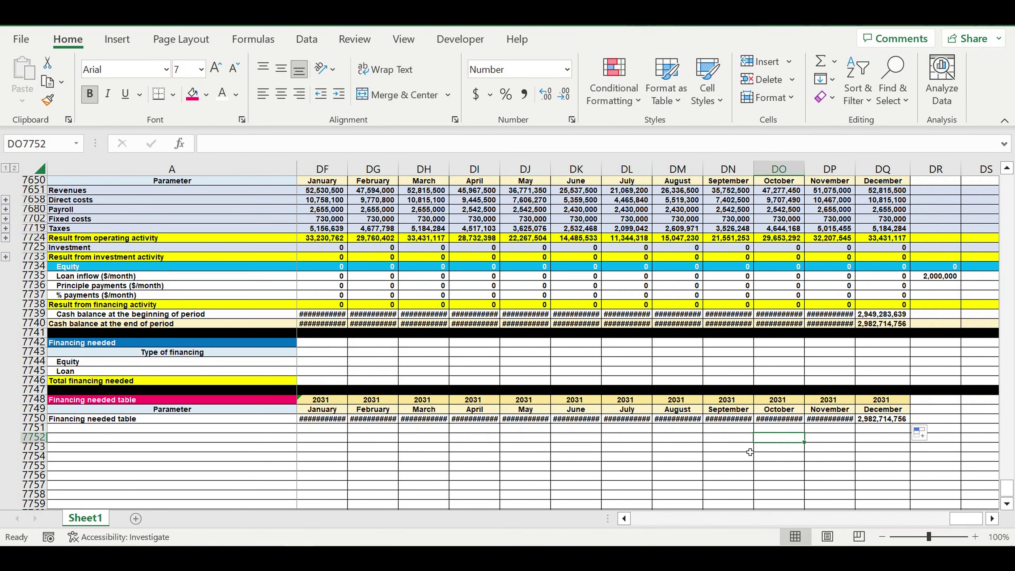
{"action": "left_click_drag", "start_coordinate": [972, 521], "coordinate": [651, 519]}
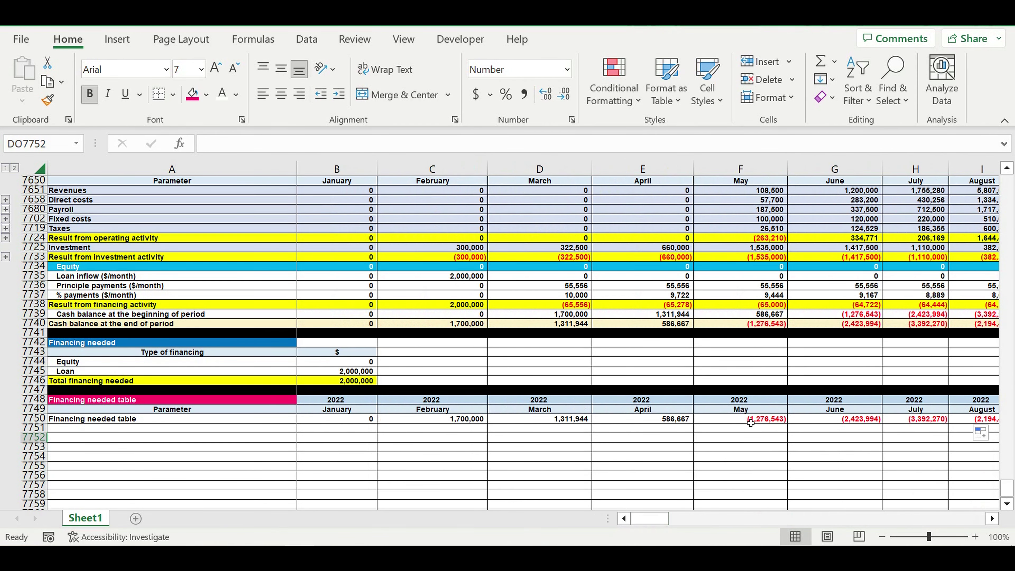
{"action": "left_click_drag", "start_coordinate": [748, 421], "coordinate": [715, 425]}
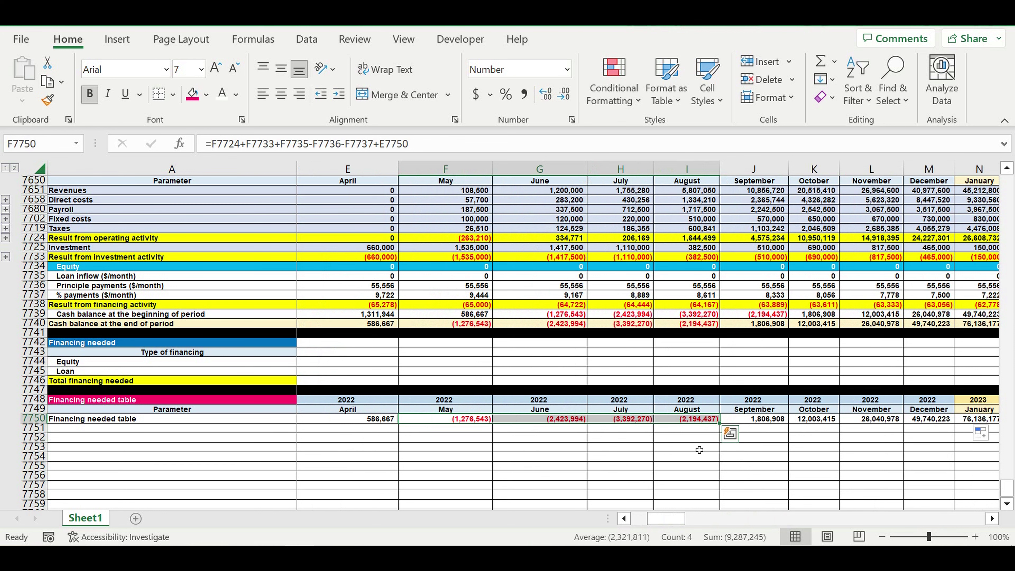
{"action": "left_click", "coordinate": [694, 447]}
Find the lowest balance in the financing needed row by entering =MIN(B7750:DQ7750) in DR7750.
{"action": "left_click_drag", "start_coordinate": [666, 518], "coordinate": [967, 518]}
{"action": "left_click", "coordinate": [992, 421]}
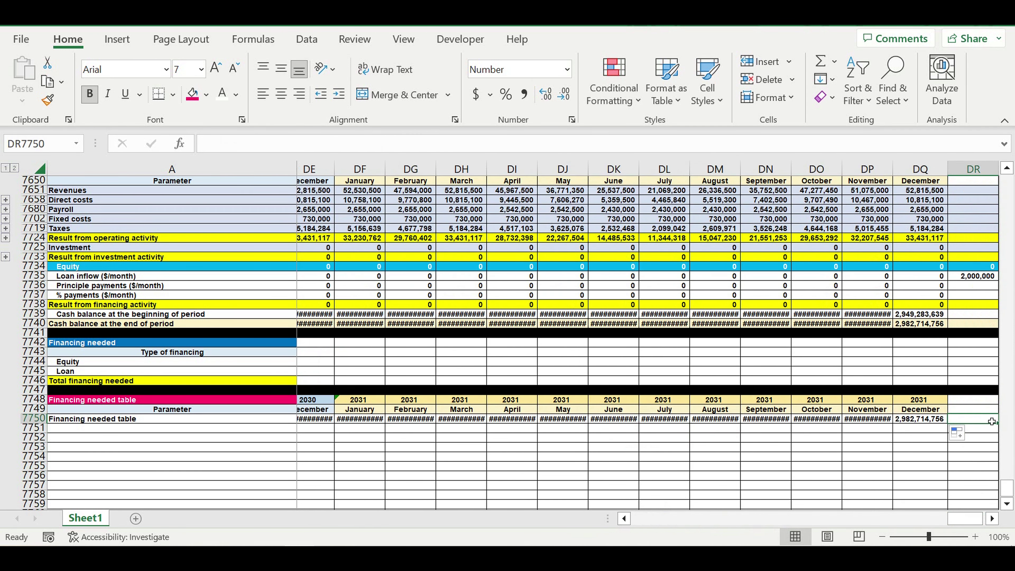
{"action": "type", "text": "=m"}
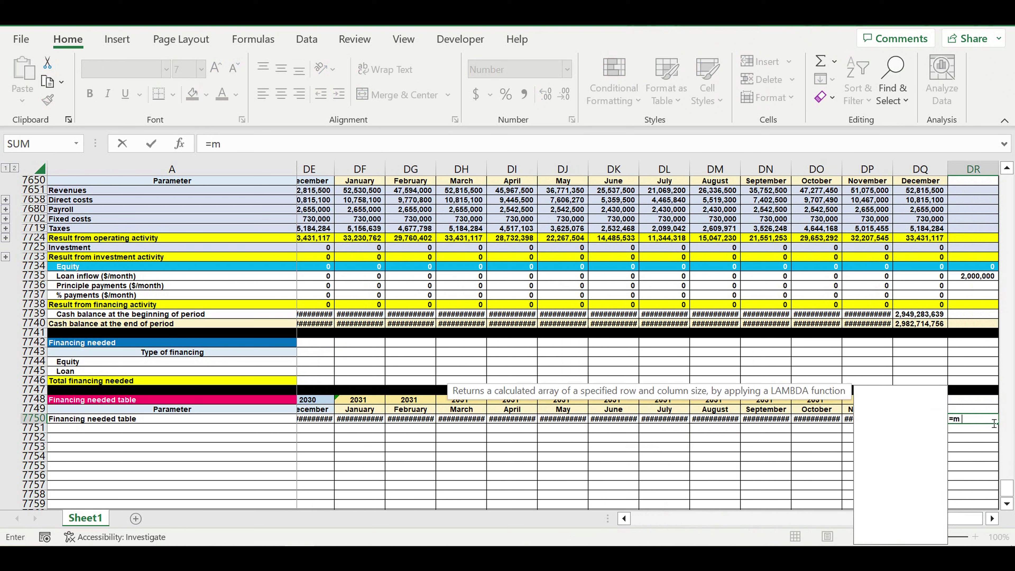
{"action": "type", "text": "in("}
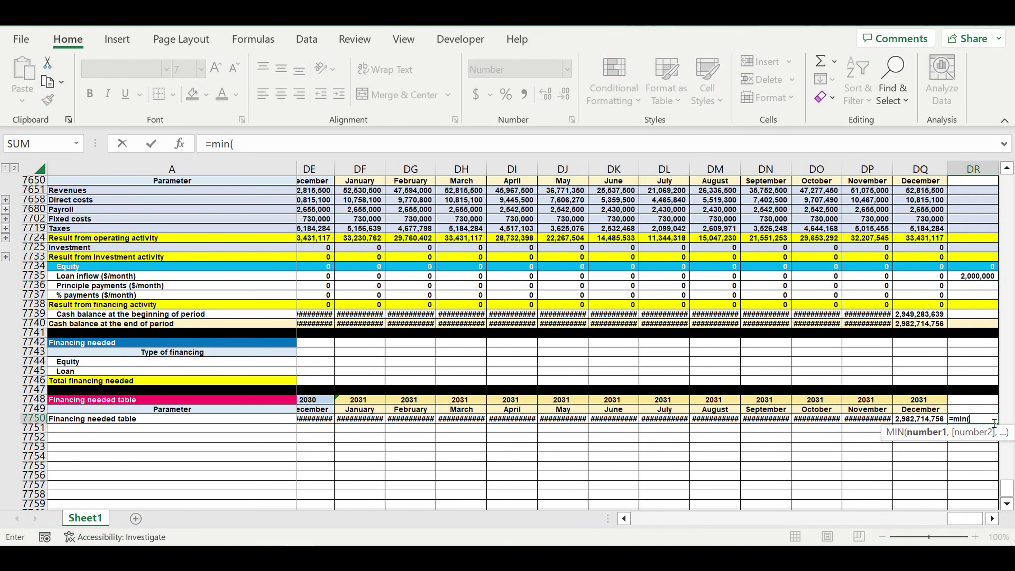
{"action": "left_click_drag", "start_coordinate": [921, 422], "coordinate": [340, 423]}
{"action": "left_click", "coordinate": [330, 145]}
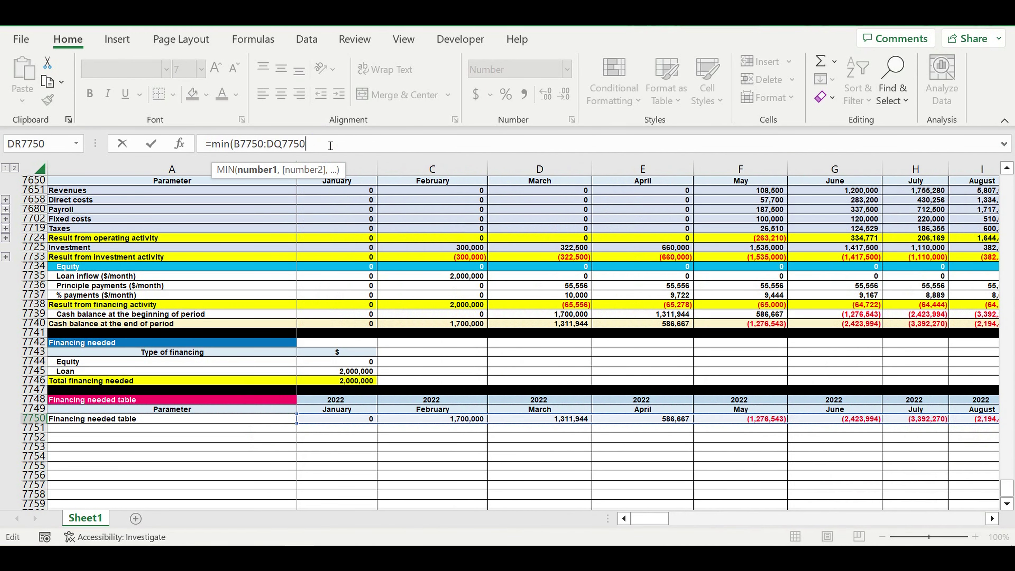
{"action": "type", "text": ")"}
{"action": "key", "text": "Return"}
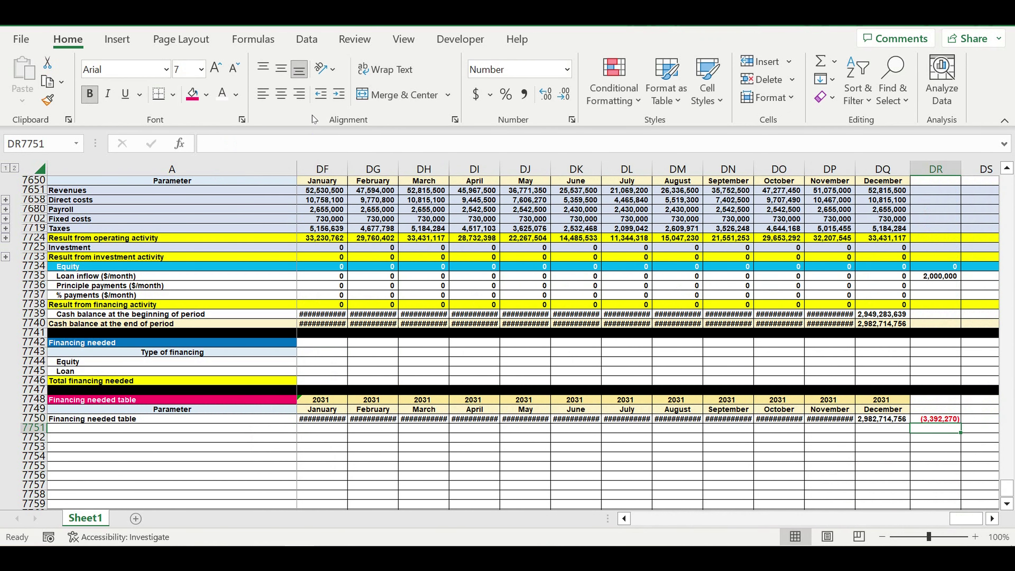
{"action": "left_click", "coordinate": [945, 423]}
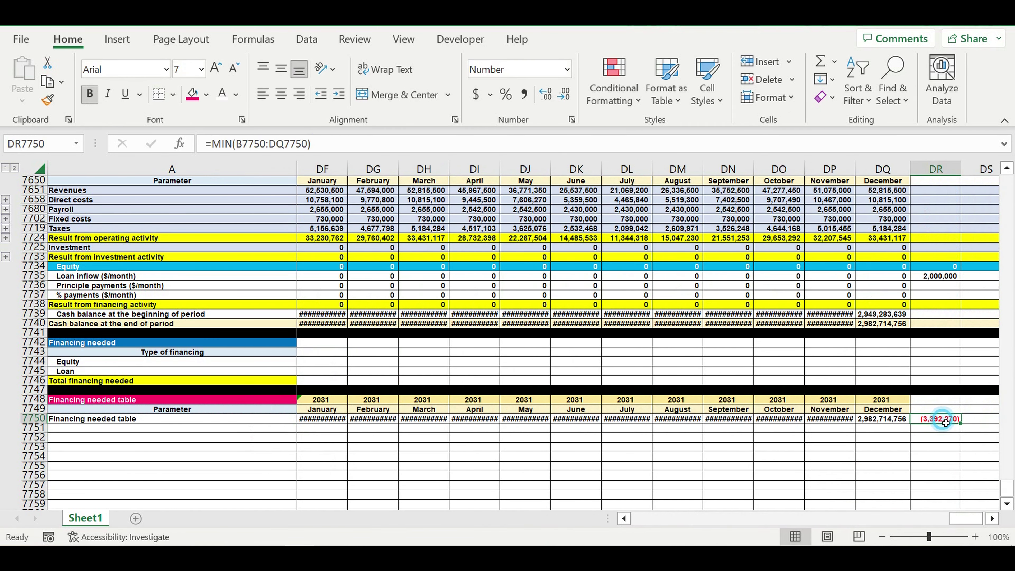
Link January's equity in B7734 to the lowest balance with =-DR7750.
{"action": "left_click_drag", "start_coordinate": [966, 518], "coordinate": [555, 532]}
{"action": "left_click", "coordinate": [342, 272]}
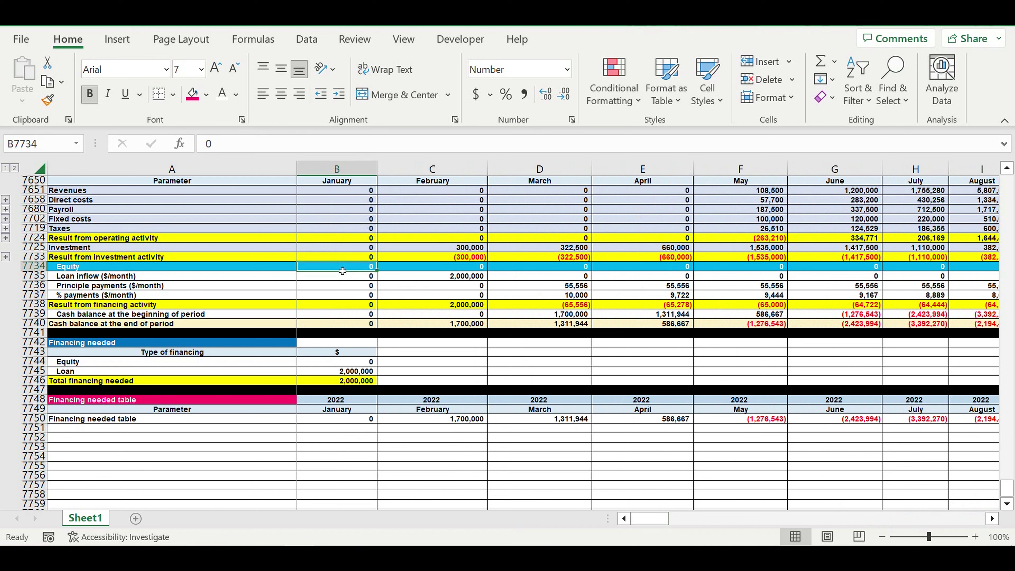
{"action": "type", "text": "=-"}
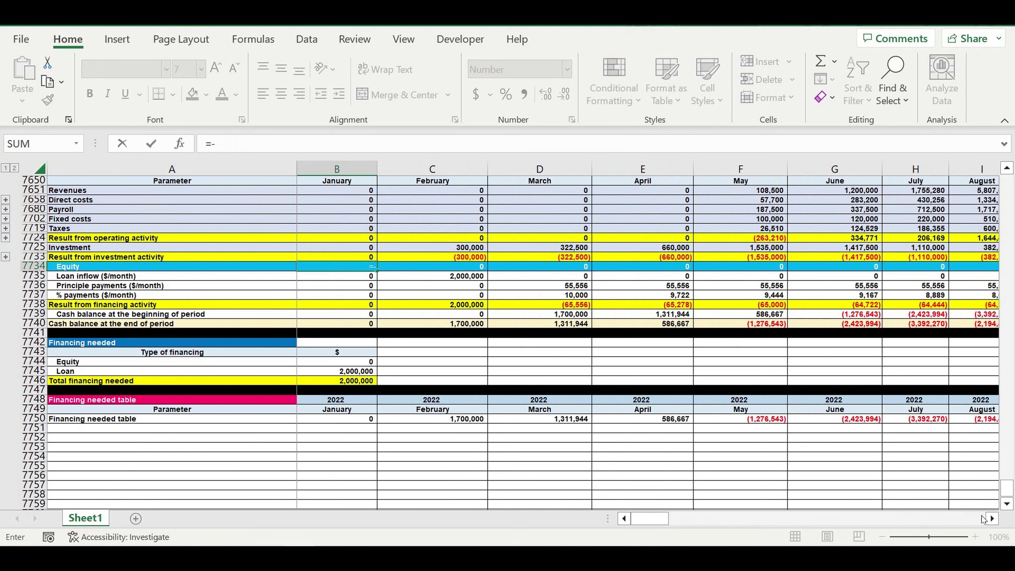
{"action": "left_click", "coordinate": [992, 518]}
{"action": "left_click_drag", "start_coordinate": [992, 519], "coordinate": [991, 519]}
{"action": "left_click_drag", "start_coordinate": [767, 518], "coordinate": [975, 488]}
{"action": "left_click", "coordinate": [971, 422]}
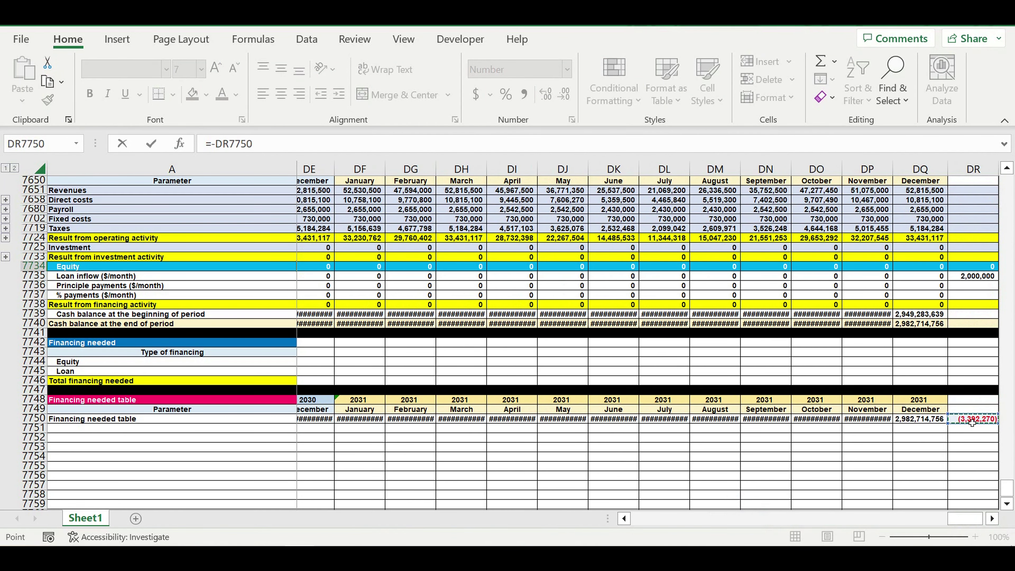
{"action": "left_click_drag", "start_coordinate": [218, 149], "coordinate": [212, 149]}
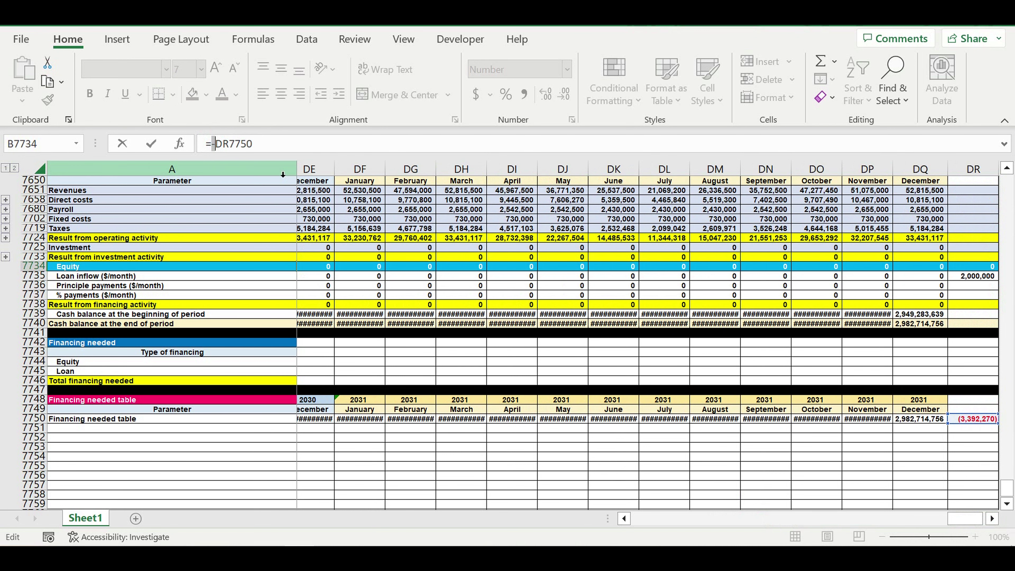
{"action": "key", "text": "BackSpace"}
{"action": "key", "text": "Return"}
{"action": "left_click", "coordinate": [343, 267]}
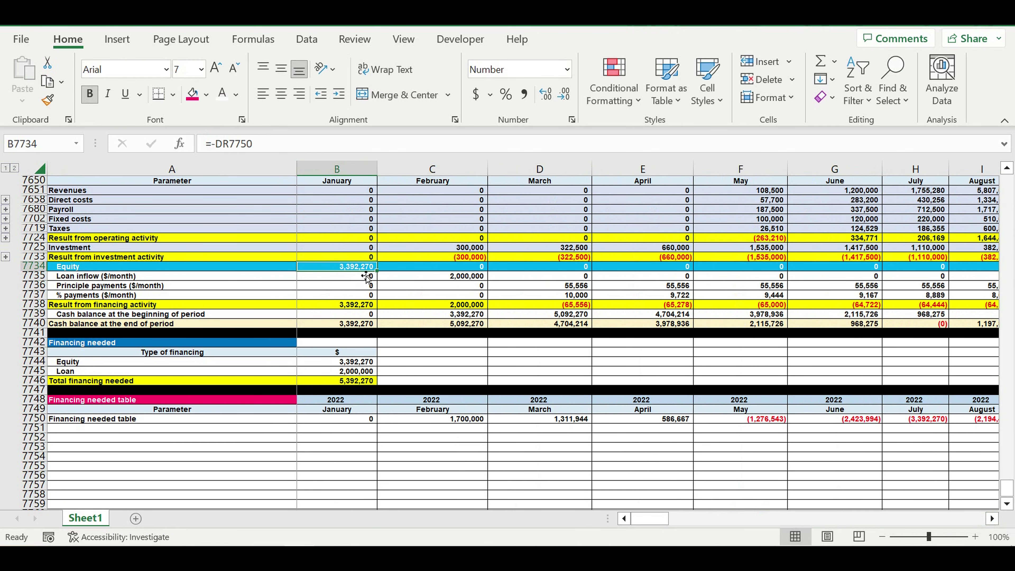
Check the July closing cash balance and the equity and loan amounts in the Financing needed summary.
{"action": "left_click", "coordinate": [926, 324]}
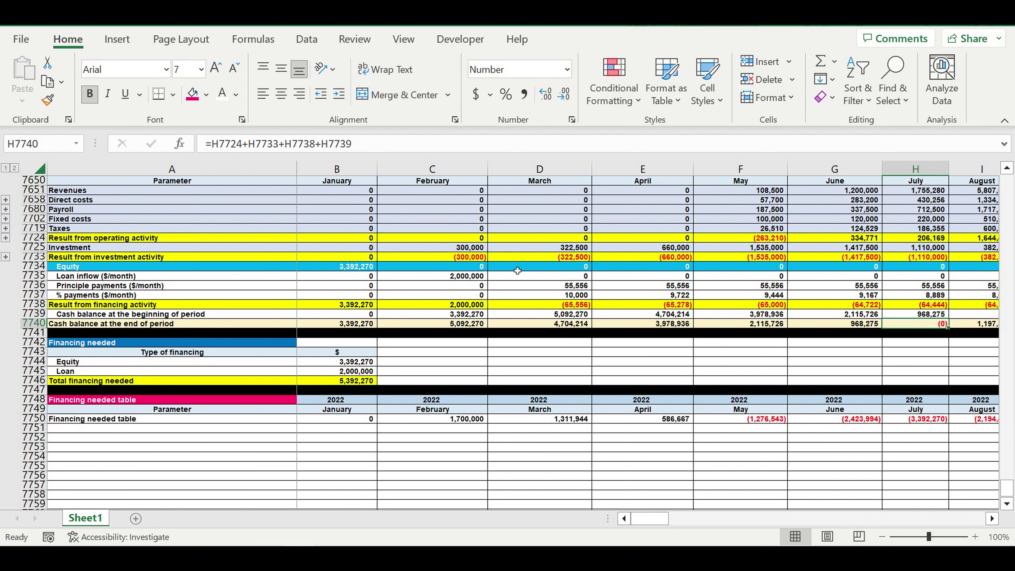
{"action": "left_click_drag", "start_coordinate": [346, 362], "coordinate": [347, 371]}
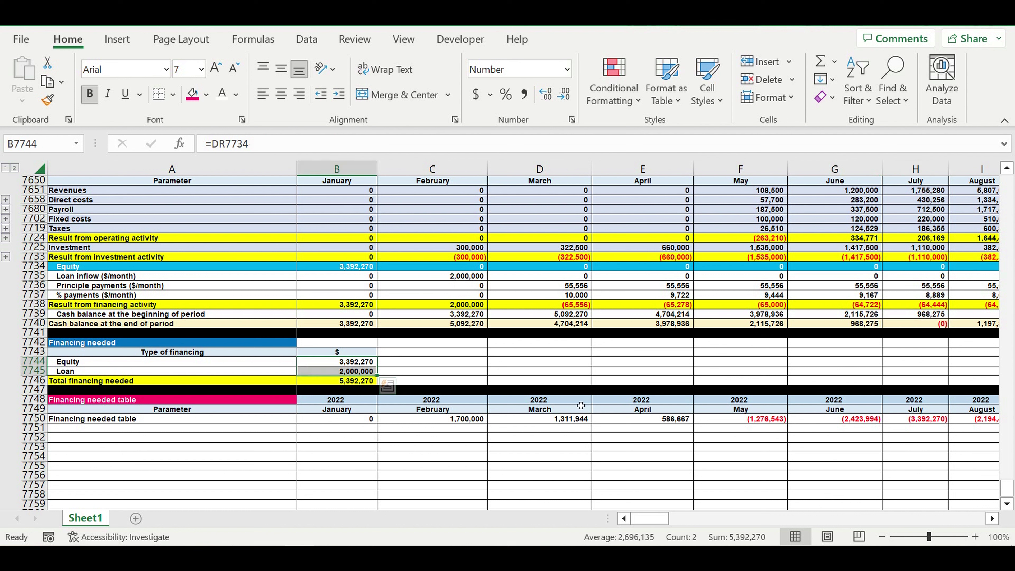
{"action": "left_click", "coordinate": [411, 449]}
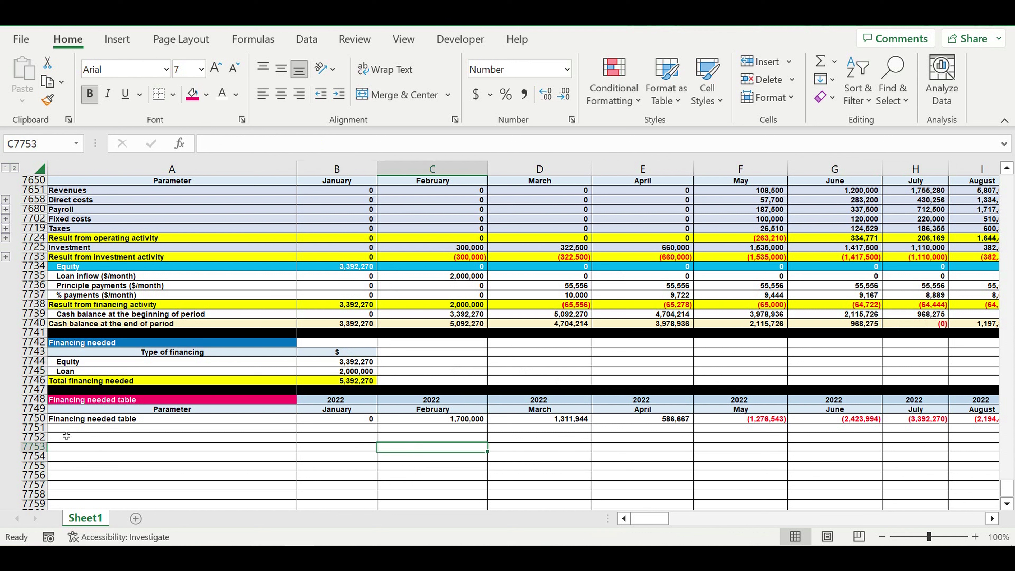
Fill row 7751 with black to close off the Financing needed table.
{"action": "left_click", "coordinate": [35, 427]}
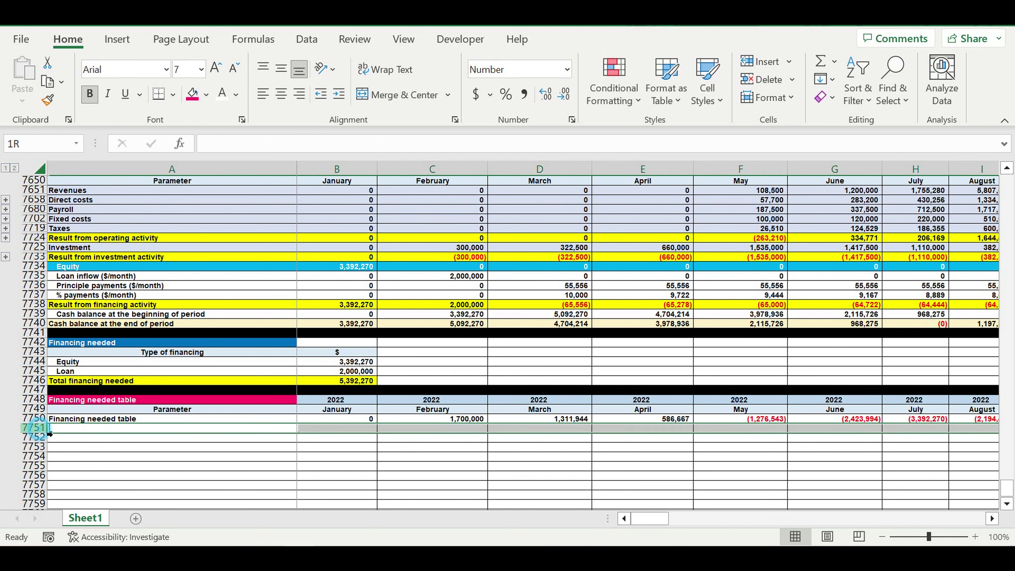
{"action": "left_click", "coordinate": [206, 95]}
{"action": "left_click", "coordinate": [205, 136]}
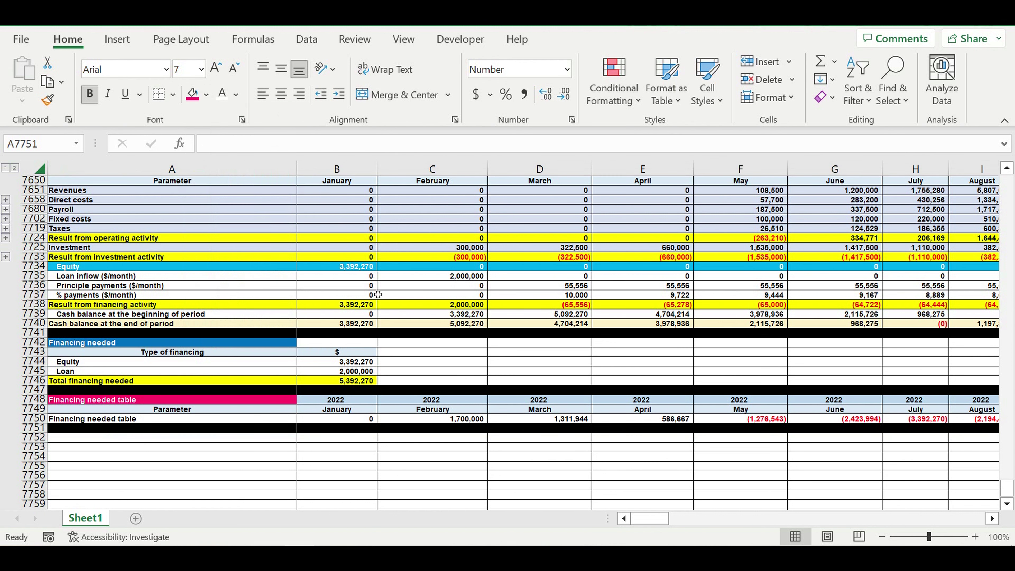
{"action": "left_click", "coordinate": [537, 371]}
Set the loan amount in B7623 to 1000000.
{"action": "left_click_drag", "start_coordinate": [466, 270], "coordinate": [925, 271]}
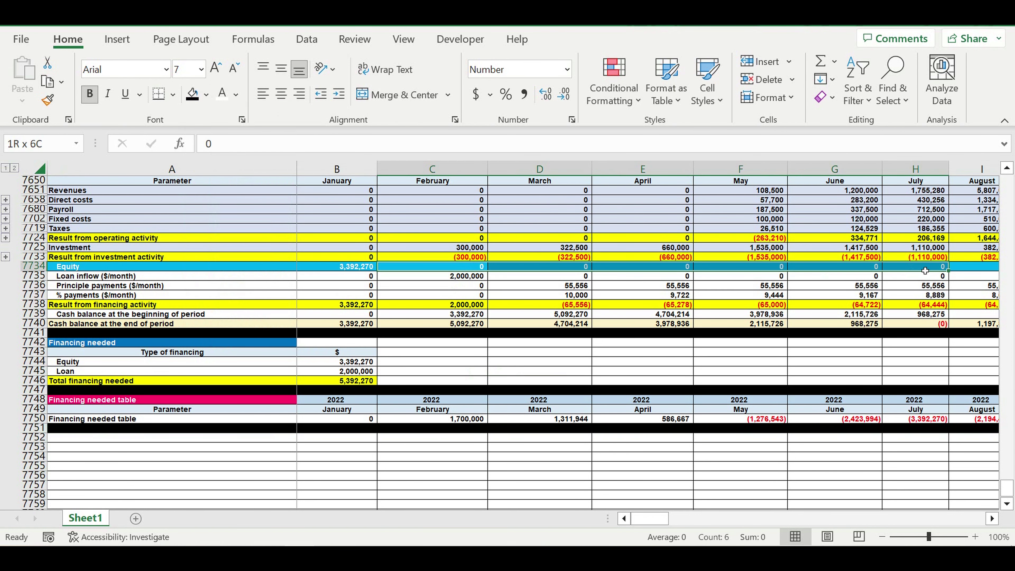
{"action": "scroll", "coordinate": [471, 318], "scroll_direction": "up", "scroll_amount": 4}
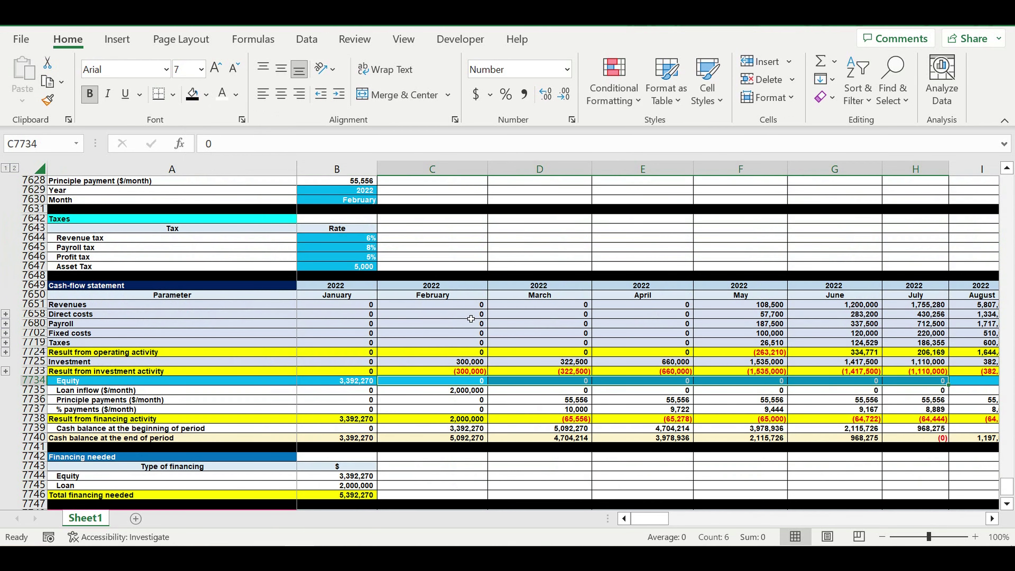
{"action": "scroll", "coordinate": [470, 317], "scroll_direction": "up", "scroll_amount": 3}
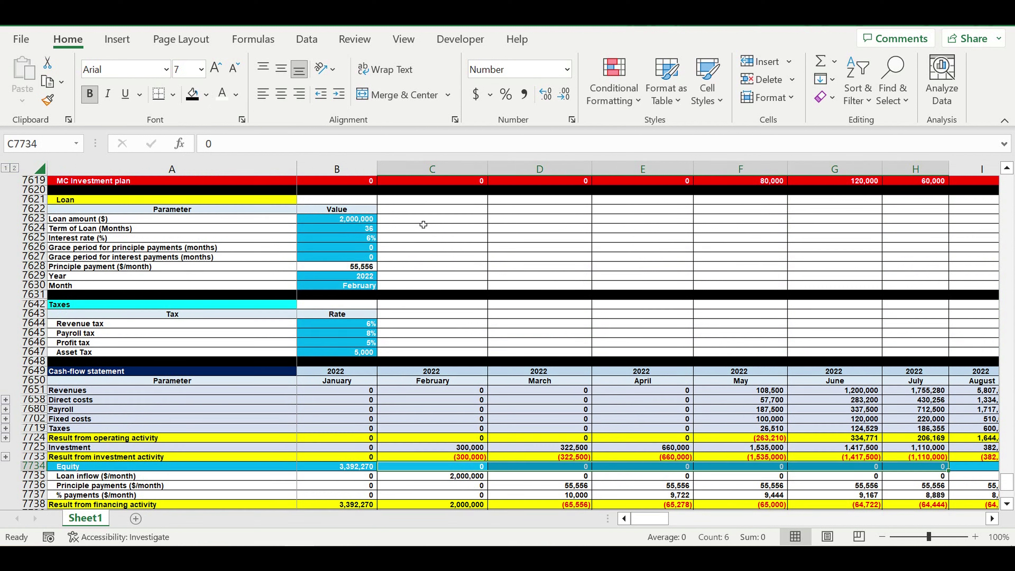
{"action": "left_click", "coordinate": [361, 220]}
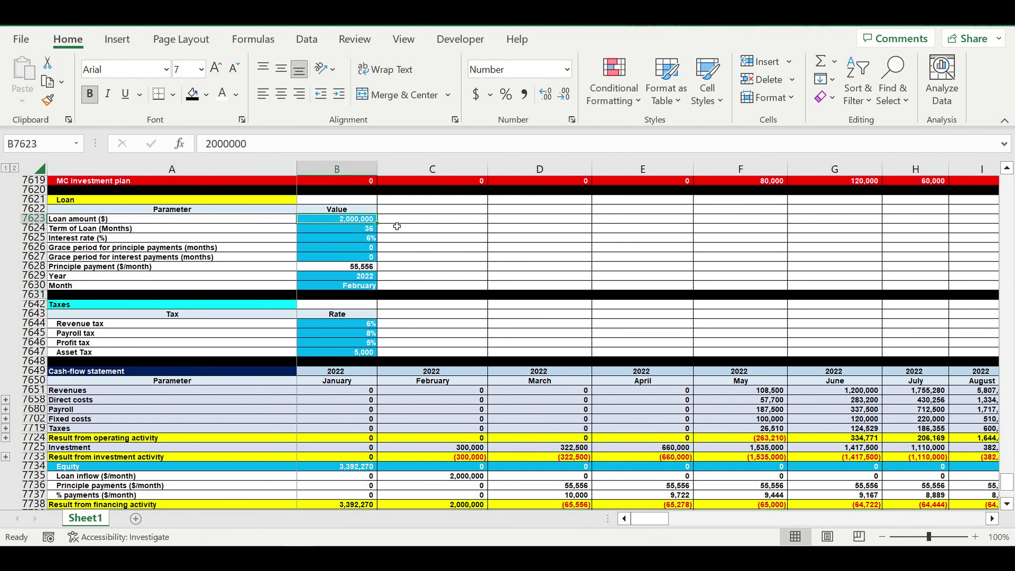
{"action": "type", "text": "1000000"}
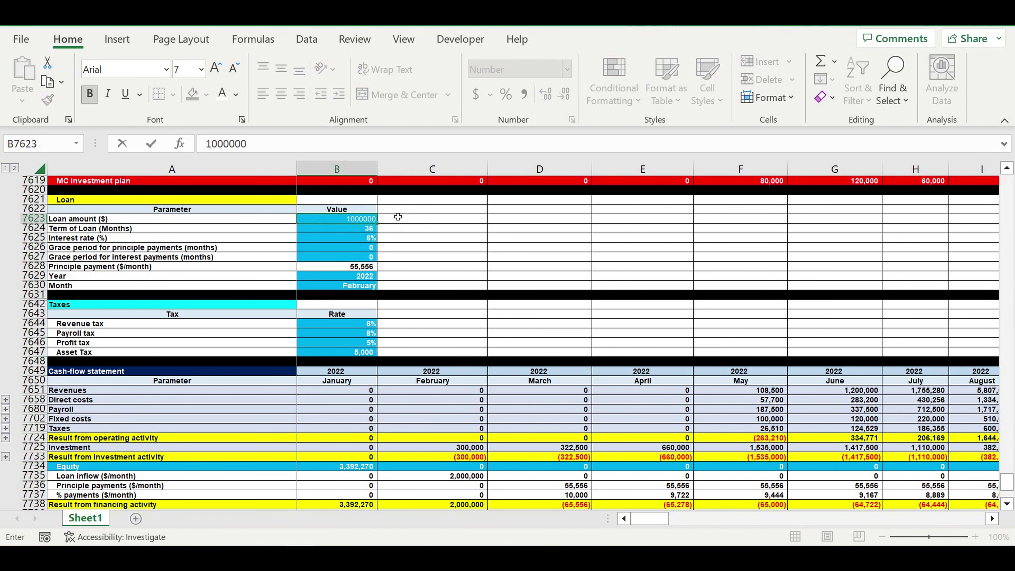
{"action": "key", "text": "Return"}
Check the recalculated equity, loan and total financing needed in B7744:B7746.
{"action": "scroll", "coordinate": [439, 281], "scroll_direction": "down", "scroll_amount": 10}
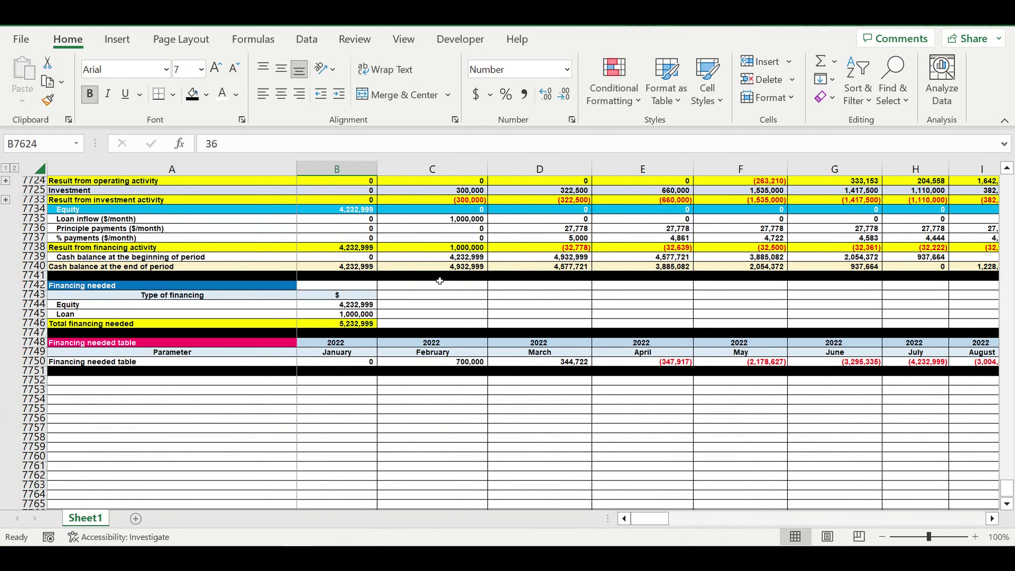
{"action": "scroll", "coordinate": [357, 314], "scroll_direction": "up", "scroll_amount": 2}
{"action": "left_click", "coordinate": [335, 317]}
{"action": "left_click_drag", "start_coordinate": [338, 304], "coordinate": [353, 328]}
{"action": "left_click", "coordinate": [353, 324]}
{"action": "scroll", "coordinate": [353, 329], "scroll_direction": "up", "scroll_amount": 4}
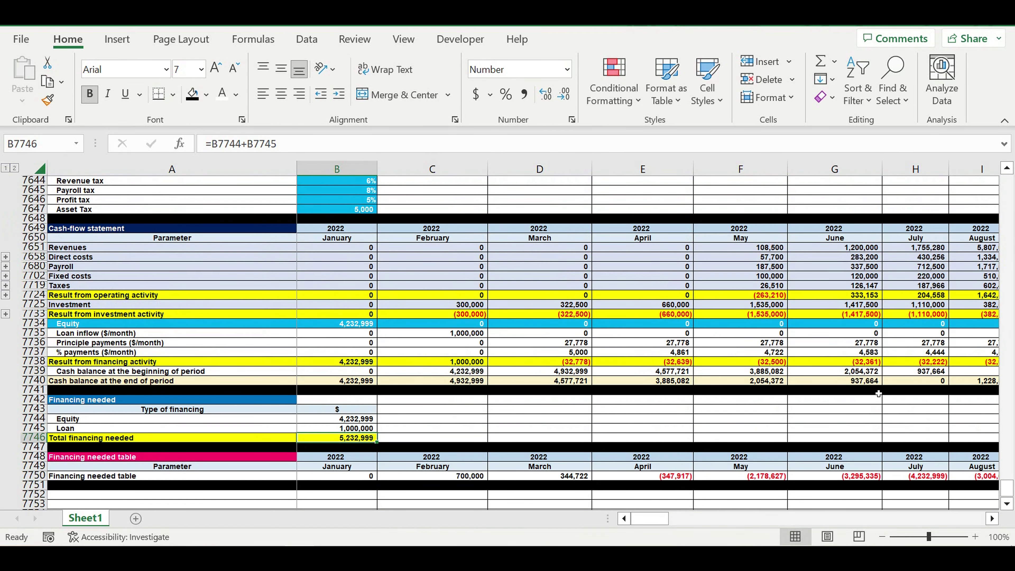
Examine the end-of-period cash balances in row 7740 from January 2022 through August 2023 for deficits.
{"action": "left_click", "coordinate": [933, 383]}
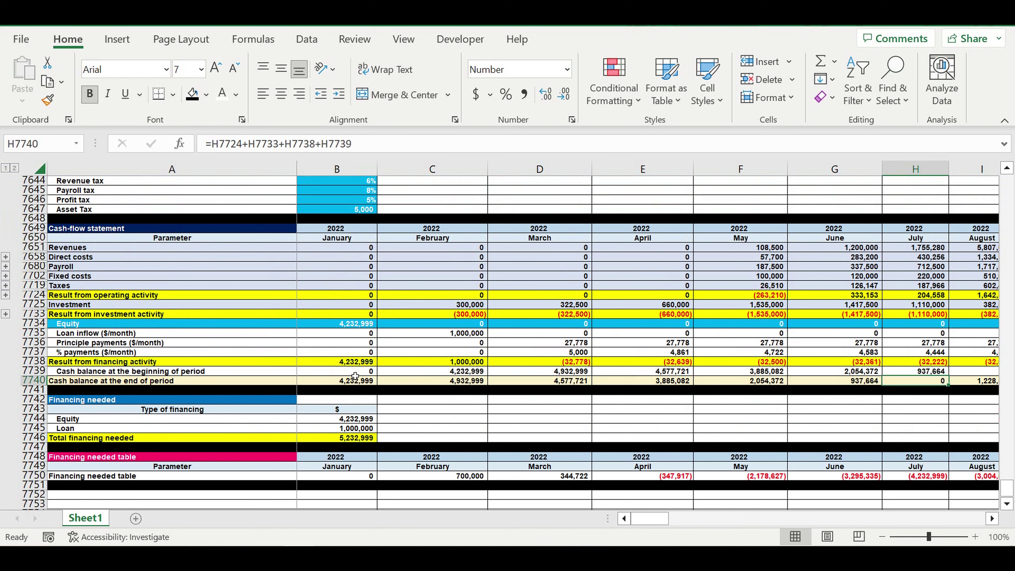
{"action": "left_click_drag", "start_coordinate": [346, 384], "coordinate": [859, 382]}
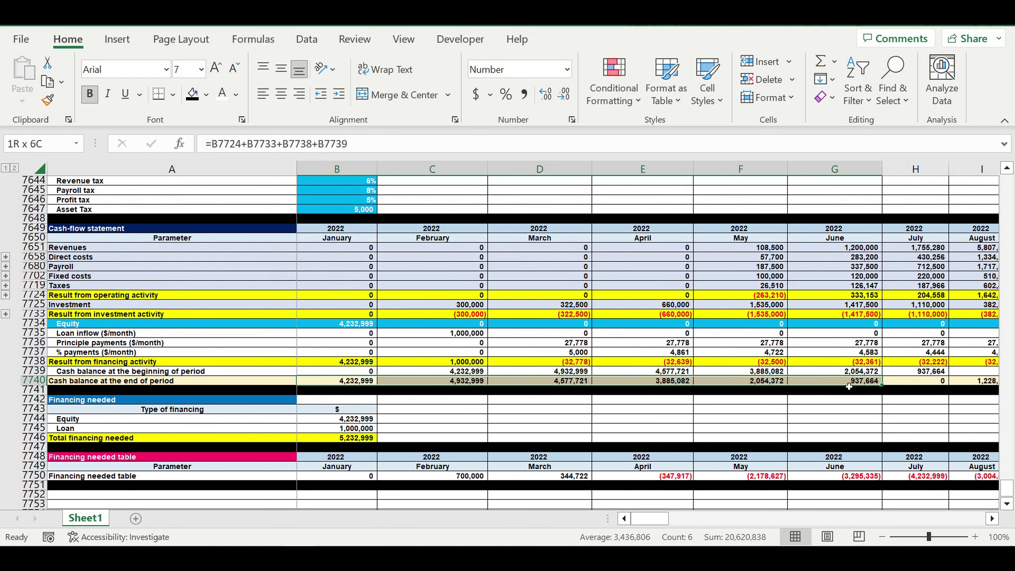
{"action": "left_click", "coordinate": [992, 518]}
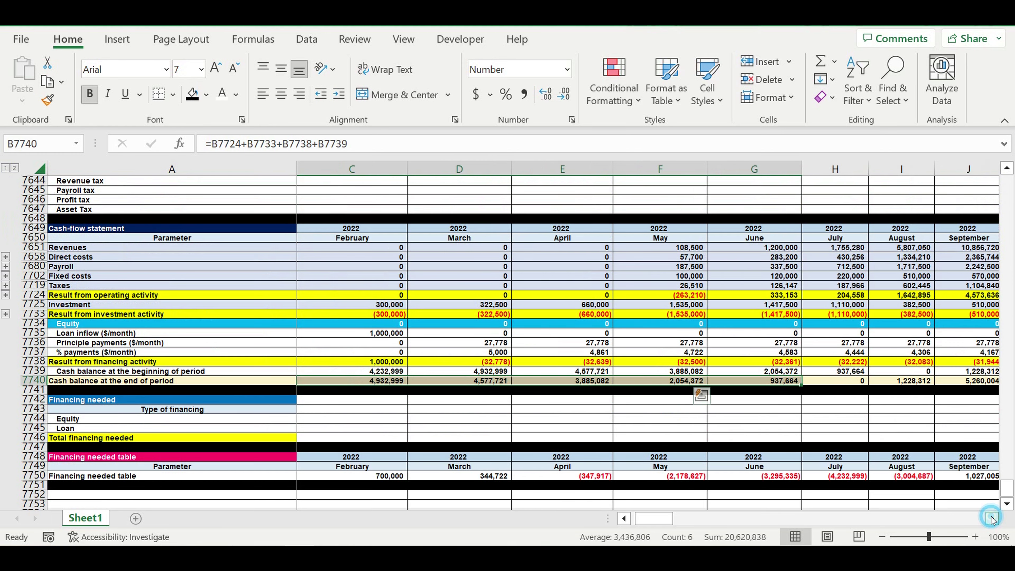
{"action": "left_click", "coordinate": [992, 519]}
{"action": "left_click", "coordinate": [992, 519]}
{"action": "left_click", "coordinate": [992, 519]}
{"action": "left_click", "coordinate": [992, 519]}
{"action": "left_click", "coordinate": [992, 519]}
{"action": "left_click", "coordinate": [992, 518]}
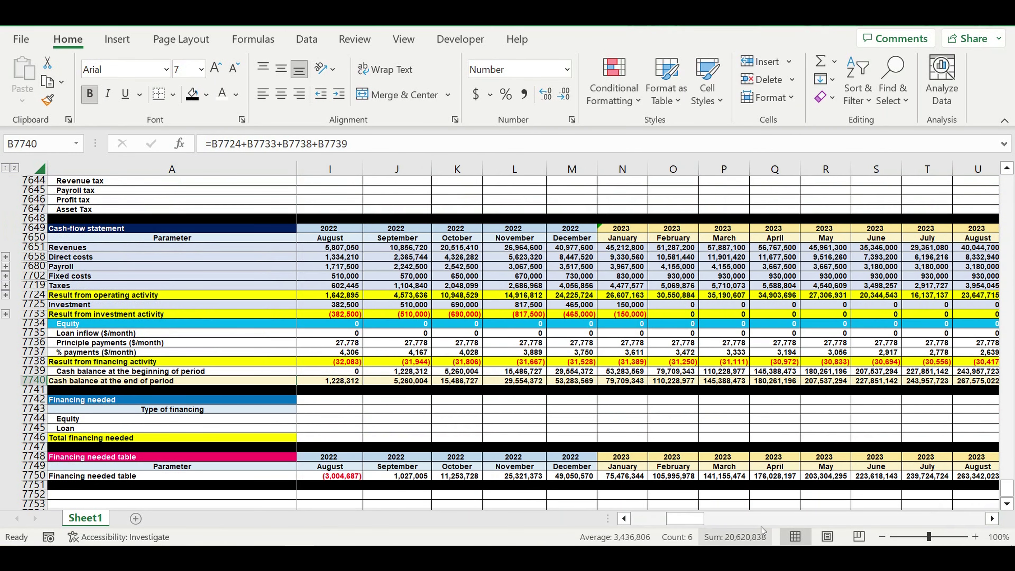
{"action": "left_click_drag", "start_coordinate": [684, 521], "coordinate": [608, 501]}
Set the loan amount in B7623 to 3000000.
{"action": "scroll", "coordinate": [528, 429], "scroll_direction": "down", "scroll_amount": 2}
{"action": "scroll", "coordinate": [444, 356], "scroll_direction": "up", "scroll_amount": 13}
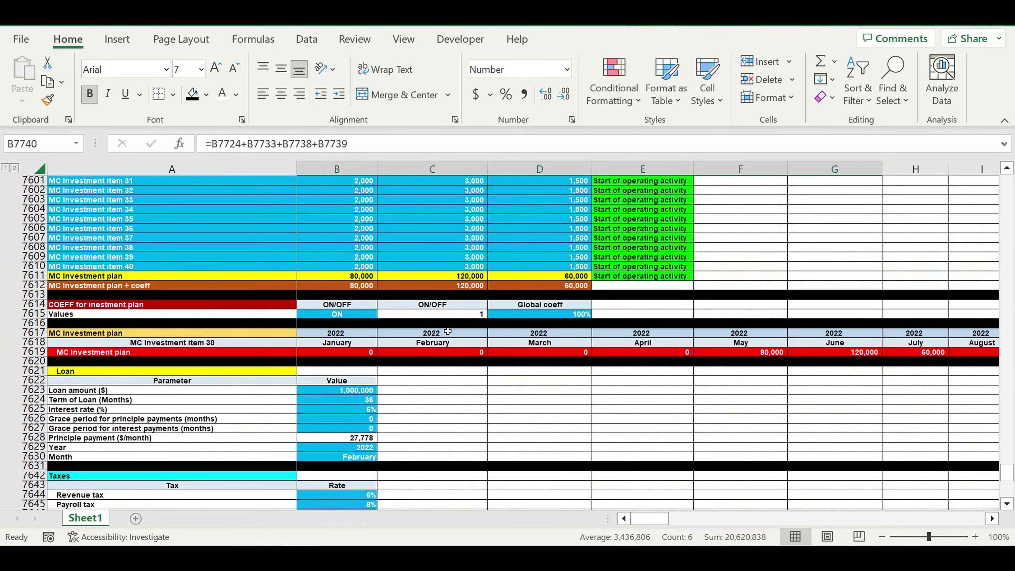
{"action": "scroll", "coordinate": [450, 362], "scroll_direction": "down", "scroll_amount": 4}
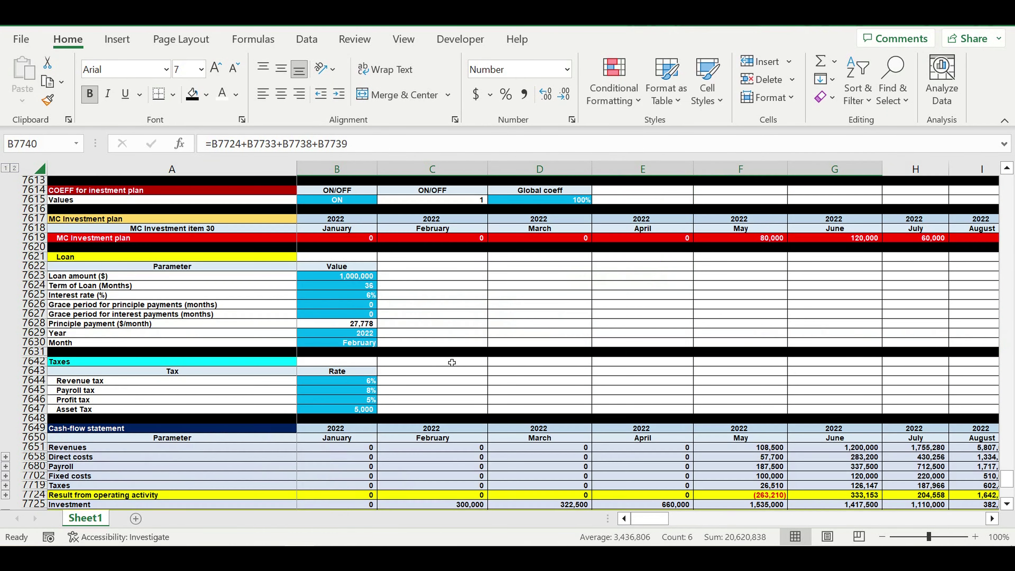
{"action": "left_click", "coordinate": [336, 279]}
{"action": "type", "text": "3"}
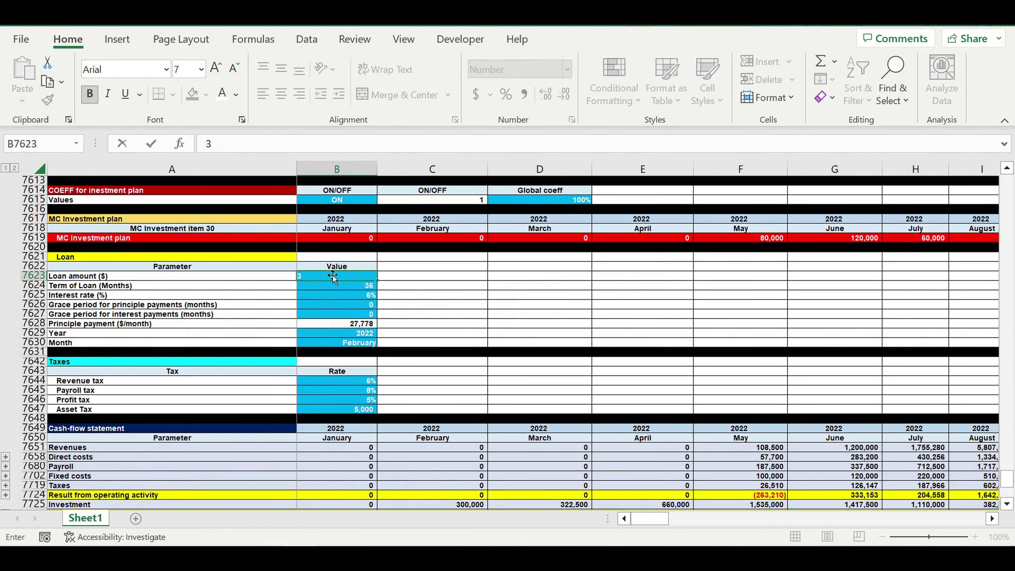
{"action": "type", "text": "000000"}
{"action": "key", "text": "Return"}
Check the 2022 end-of-period cash balances in row 7740 from July onward with the new loan amount.
{"action": "scroll", "coordinate": [582, 397], "scroll_direction": "down", "scroll_amount": 5}
{"action": "scroll", "coordinate": [583, 397], "scroll_direction": "down", "scroll_amount": 3}
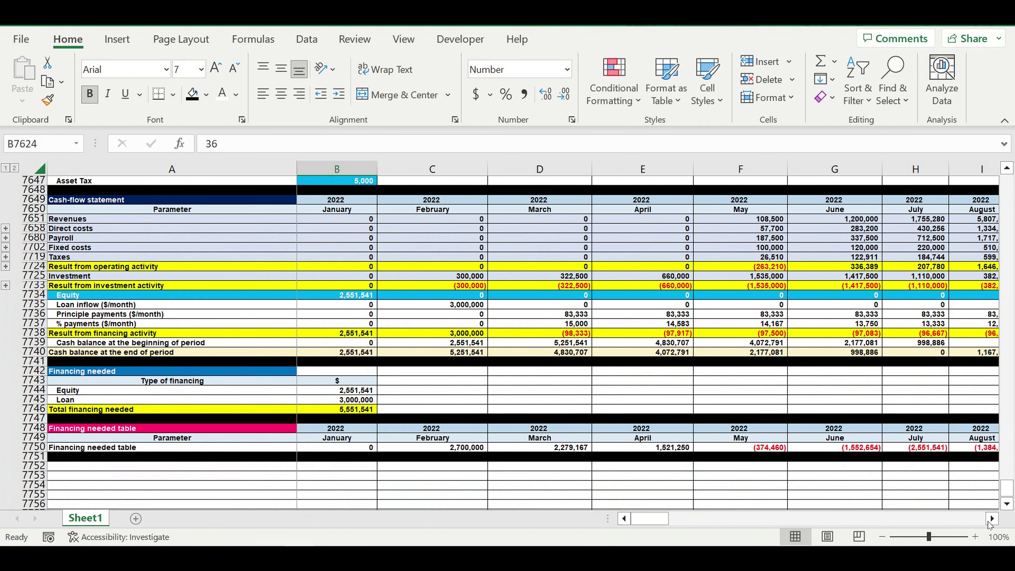
{"action": "left_click", "coordinate": [992, 518]}
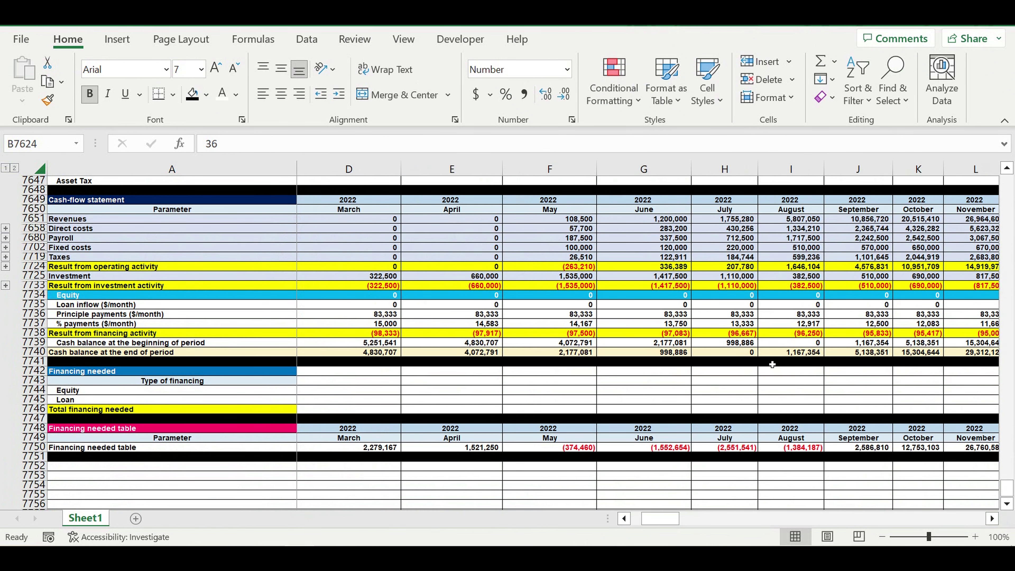
{"action": "left_click", "coordinate": [749, 355]}
{"action": "left_click_drag", "start_coordinate": [797, 355], "coordinate": [990, 366]}
{"action": "left_click_drag", "start_coordinate": [482, 354], "coordinate": [399, 404]}
{"action": "left_click", "coordinate": [532, 402]}
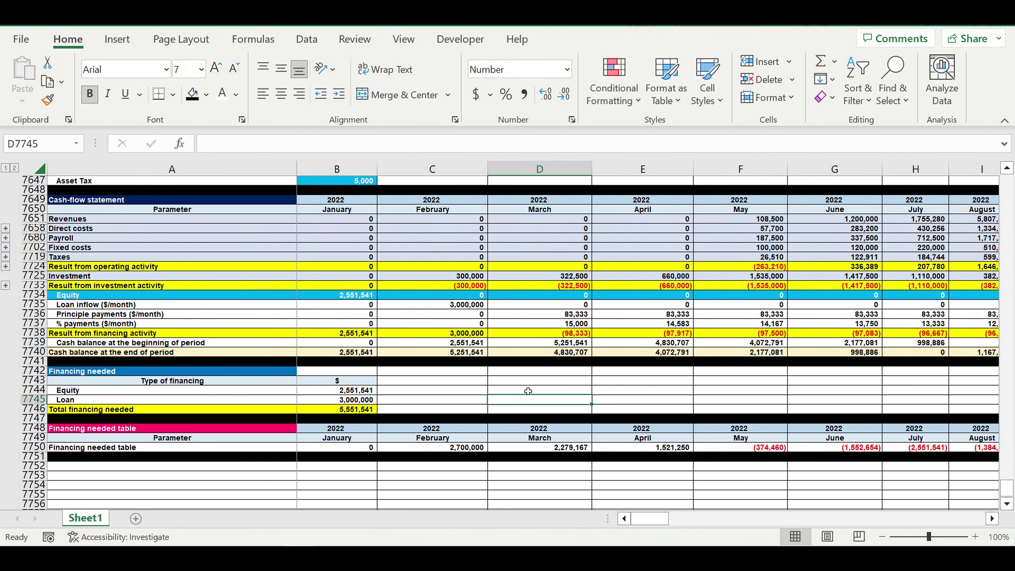
Review the MC investment item costs and the equity, loan and total amounts in the Financing needed summary.
{"action": "scroll", "coordinate": [525, 387], "scroll_direction": "up", "scroll_amount": 3}
{"action": "scroll", "coordinate": [487, 340], "scroll_direction": "up", "scroll_amount": 15}
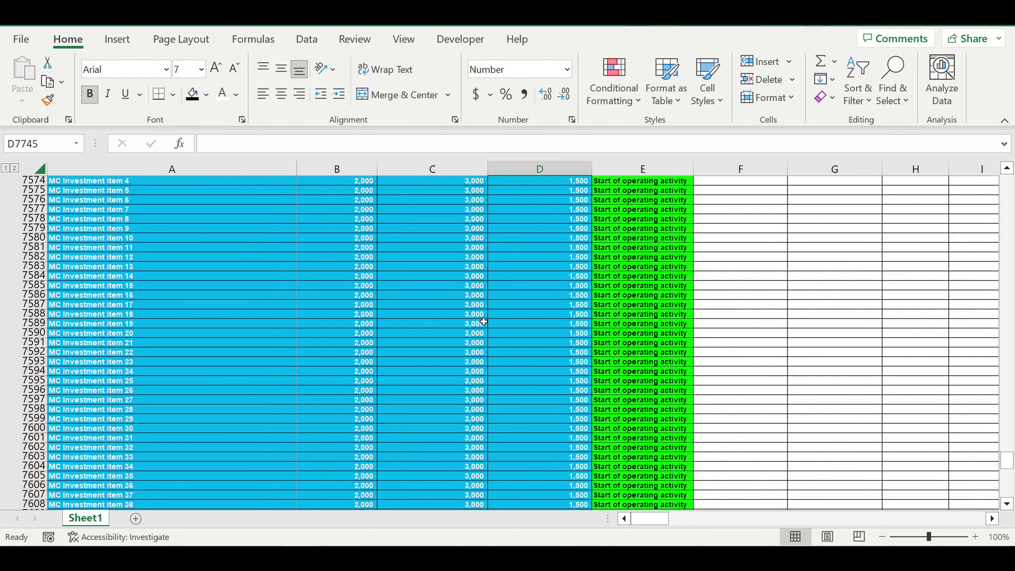
{"action": "scroll", "coordinate": [483, 321], "scroll_direction": "up", "scroll_amount": 1}
{"action": "left_click_drag", "start_coordinate": [147, 259], "coordinate": [493, 446]}
{"action": "scroll", "coordinate": [479, 410], "scroll_direction": "down", "scroll_amount": 12}
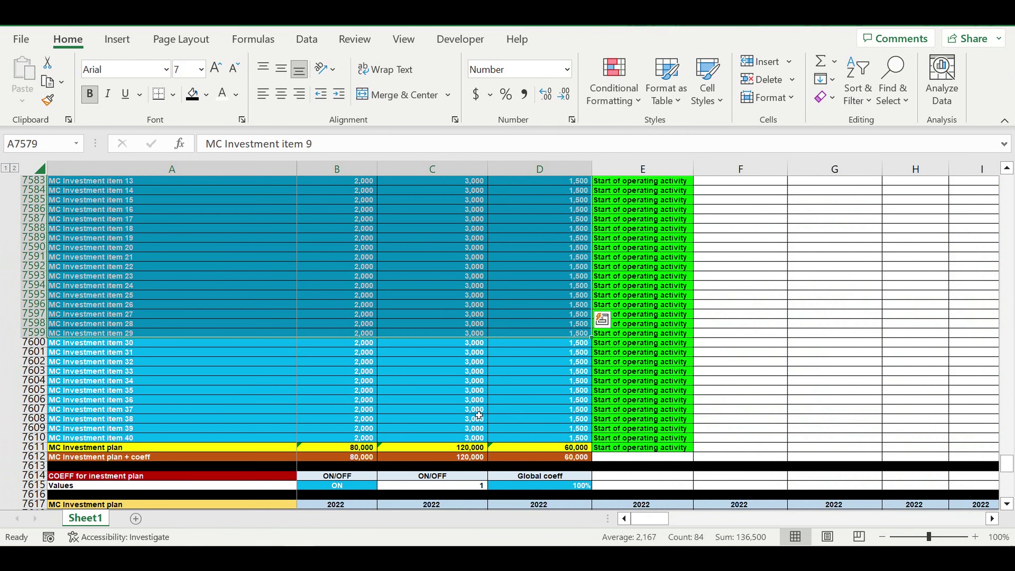
{"action": "scroll", "coordinate": [482, 417], "scroll_direction": "down", "scroll_amount": 8}
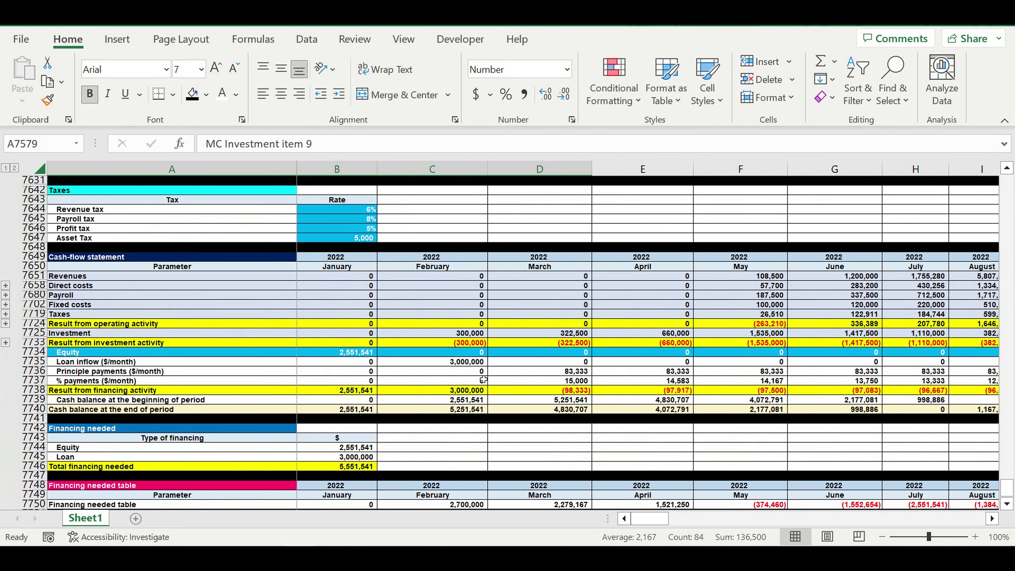
{"action": "scroll", "coordinate": [483, 379], "scroll_direction": "down", "scroll_amount": 4}
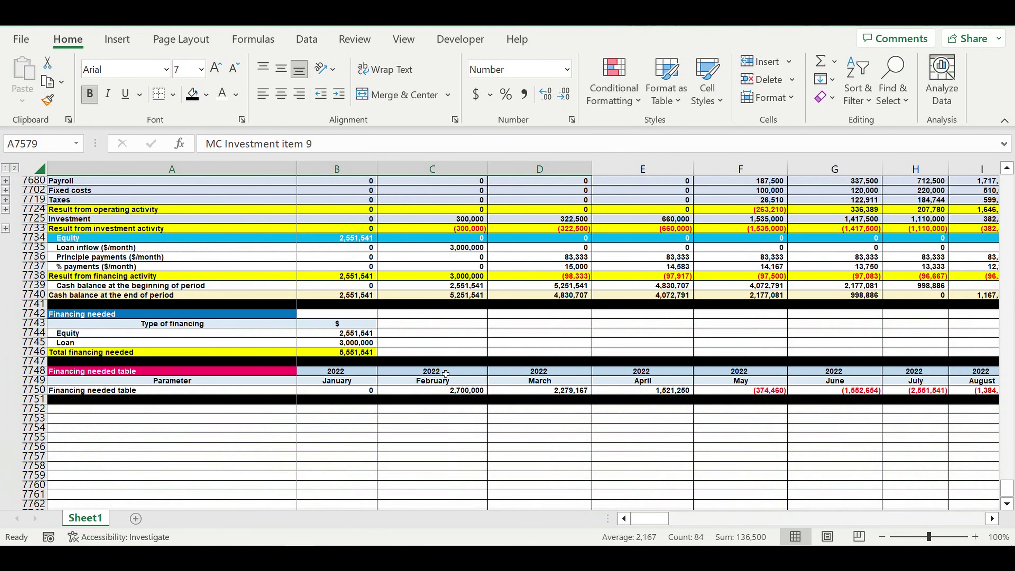
{"action": "left_click_drag", "start_coordinate": [335, 334], "coordinate": [334, 352]}
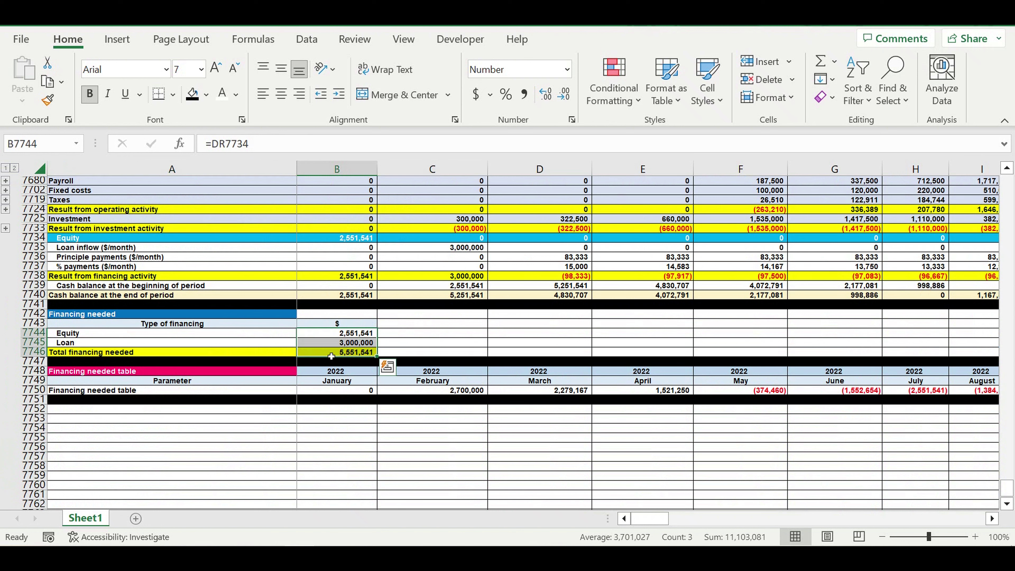
{"action": "left_click", "coordinate": [331, 352]}
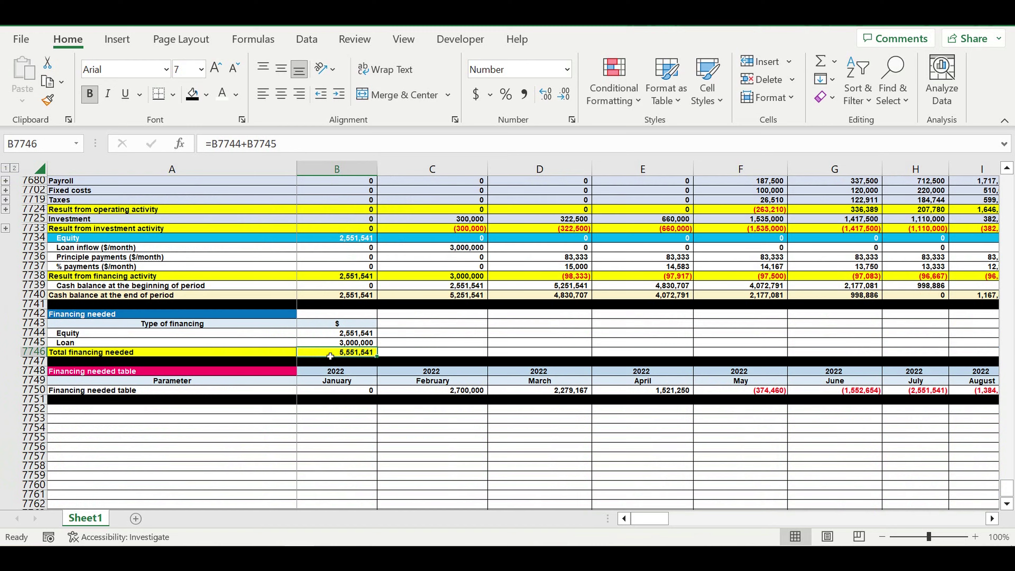
Return to the Loan table and select the loan amount in B7623.
{"action": "scroll", "coordinate": [330, 356], "scroll_direction": "up", "scroll_amount": 3}
{"action": "scroll", "coordinate": [329, 354], "scroll_direction": "up", "scroll_amount": 6}
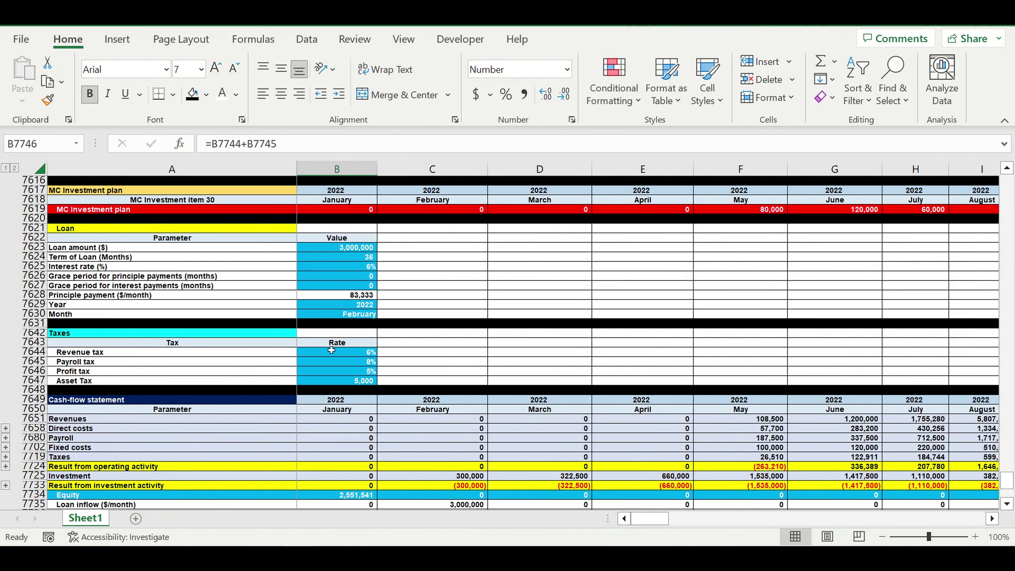
{"action": "left_click", "coordinate": [342, 248]}
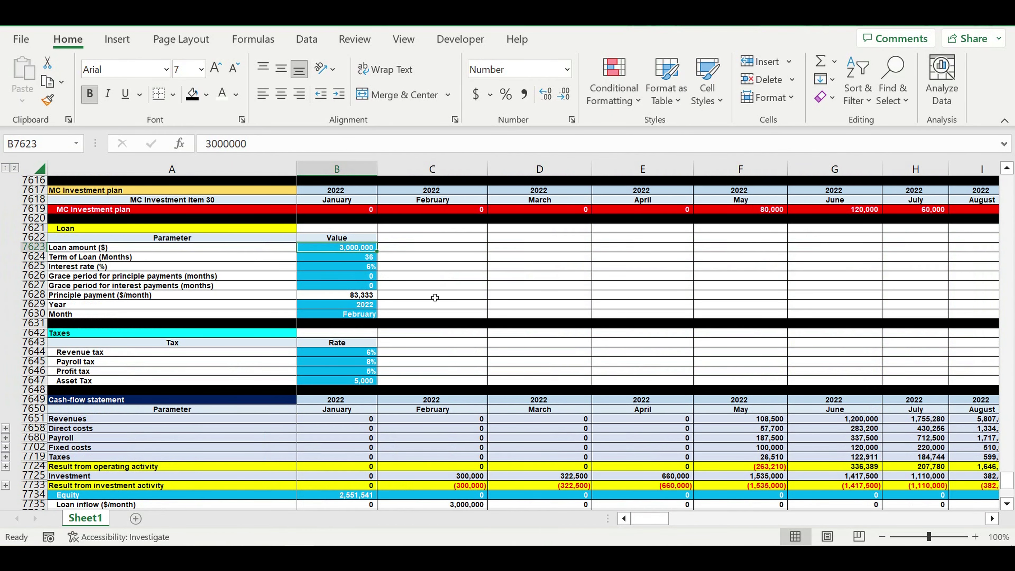
Review the total financing needed in B7746 and the cash-flow statement's Equity entries in row 7734, including February to July 2022.
{"action": "scroll", "coordinate": [446, 310], "scroll_direction": "down", "scroll_amount": 5}
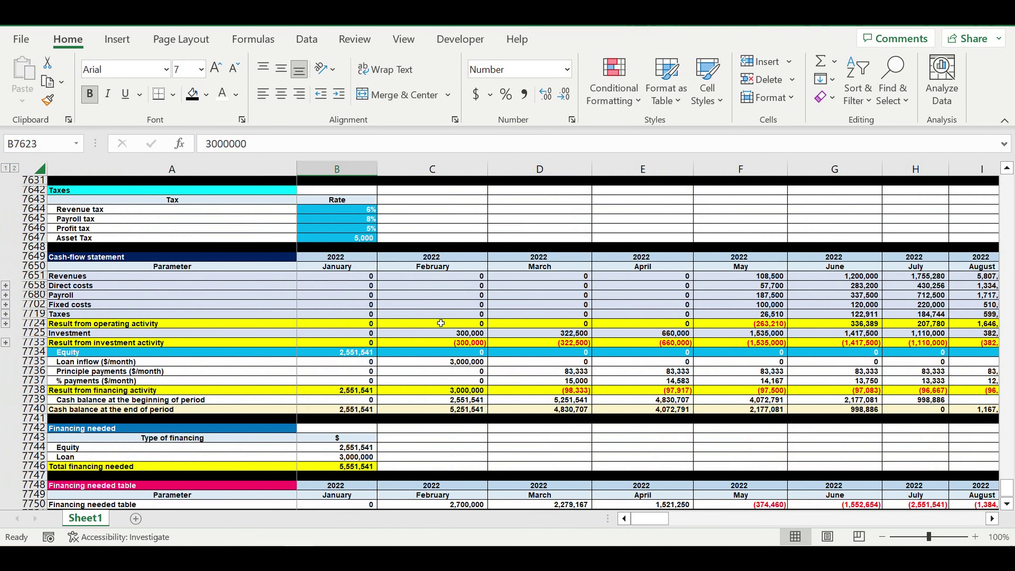
{"action": "scroll", "coordinate": [427, 333], "scroll_direction": "down", "scroll_amount": 3}
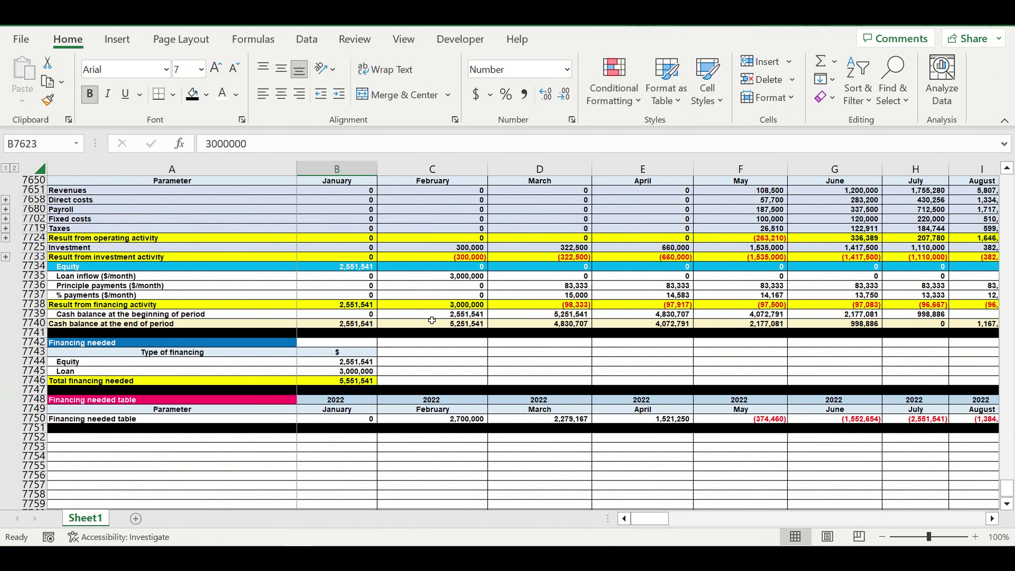
{"action": "left_click", "coordinate": [350, 382]}
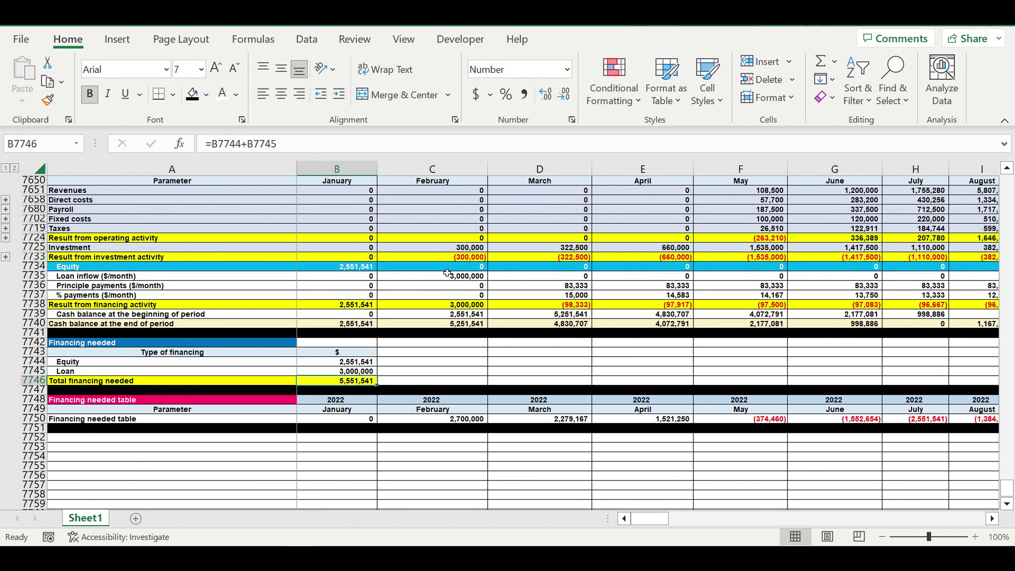
{"action": "left_click_drag", "start_coordinate": [448, 271], "coordinate": [932, 270]}
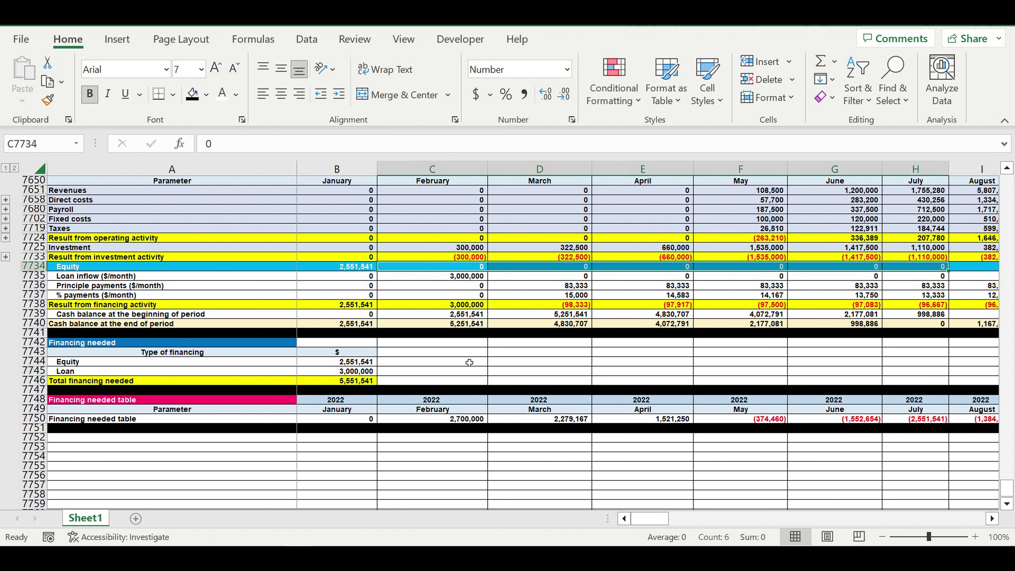
{"action": "left_click", "coordinate": [454, 364]}
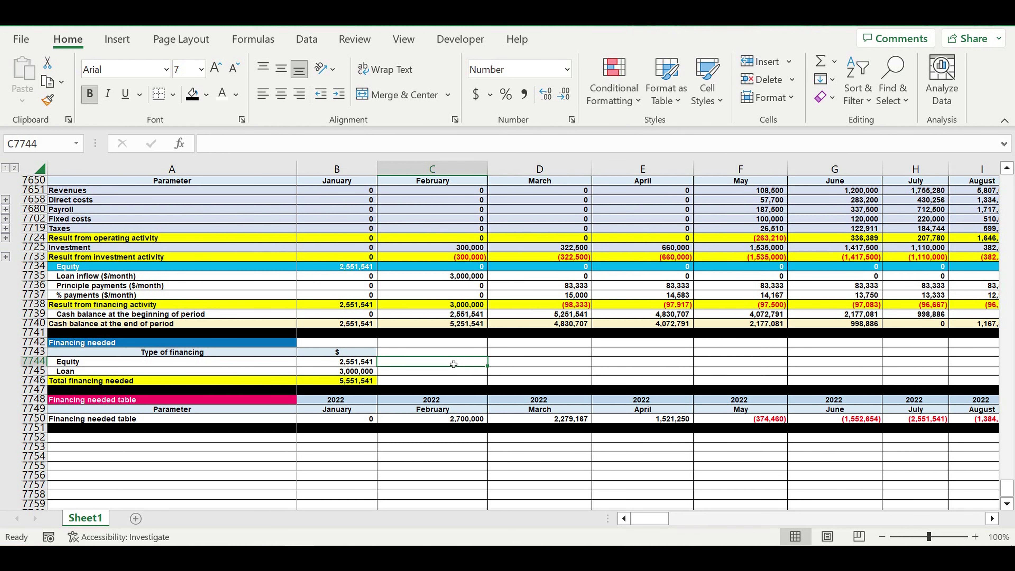
{"action": "left_click", "coordinate": [291, 265]}
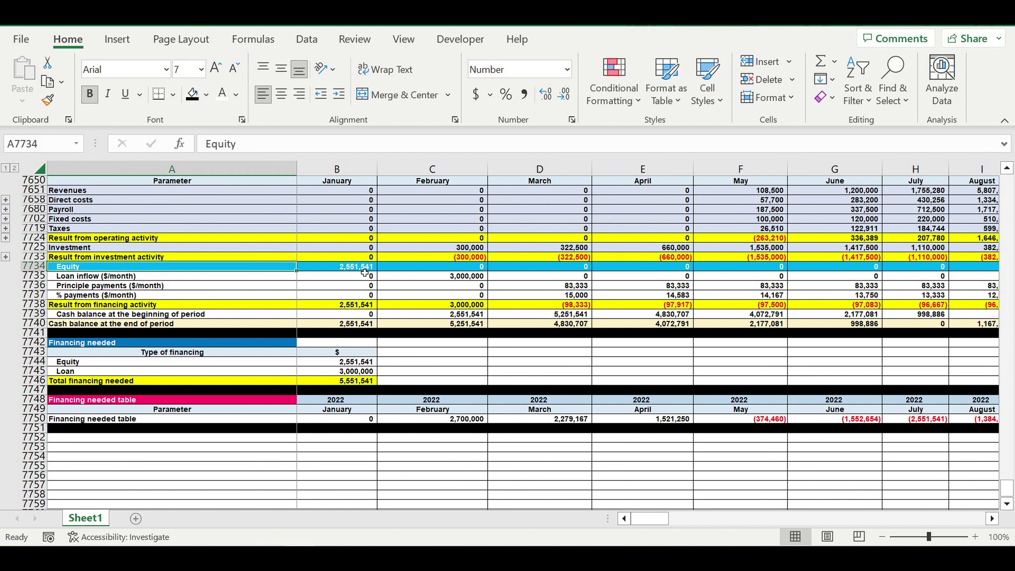